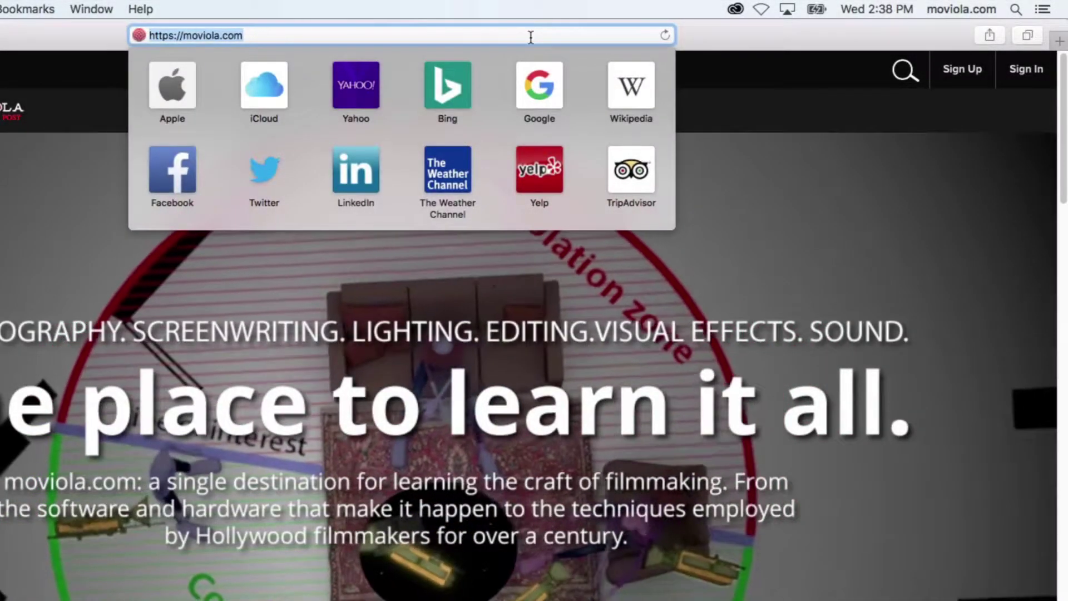
# - Go to unrealengine.com and start the download to reach the signup form
pyautogui.write('unrealengine')
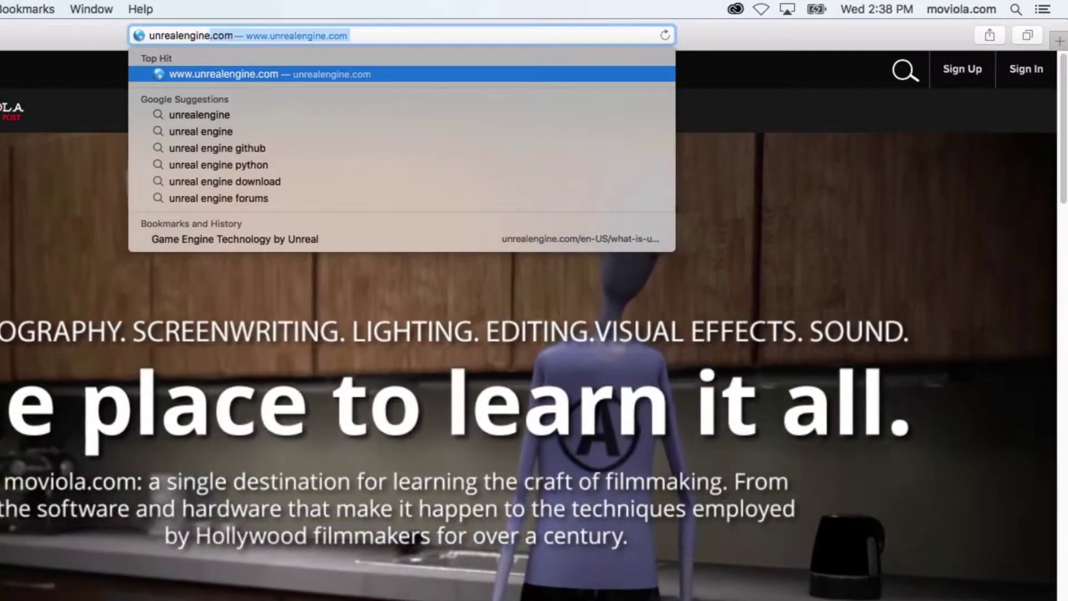
pyautogui.write('.com')
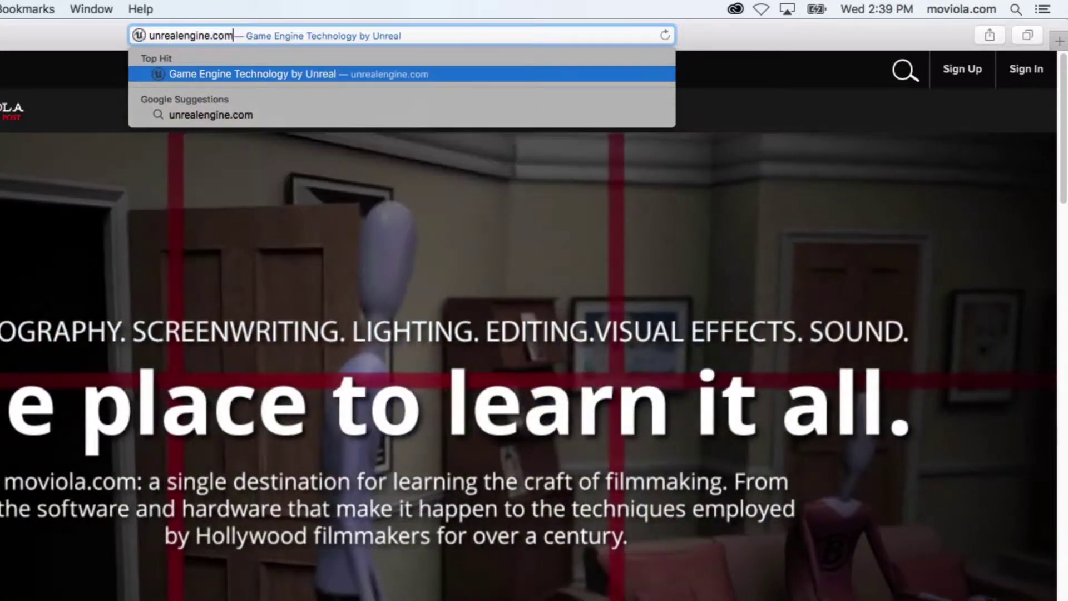
pyautogui.press('Return')
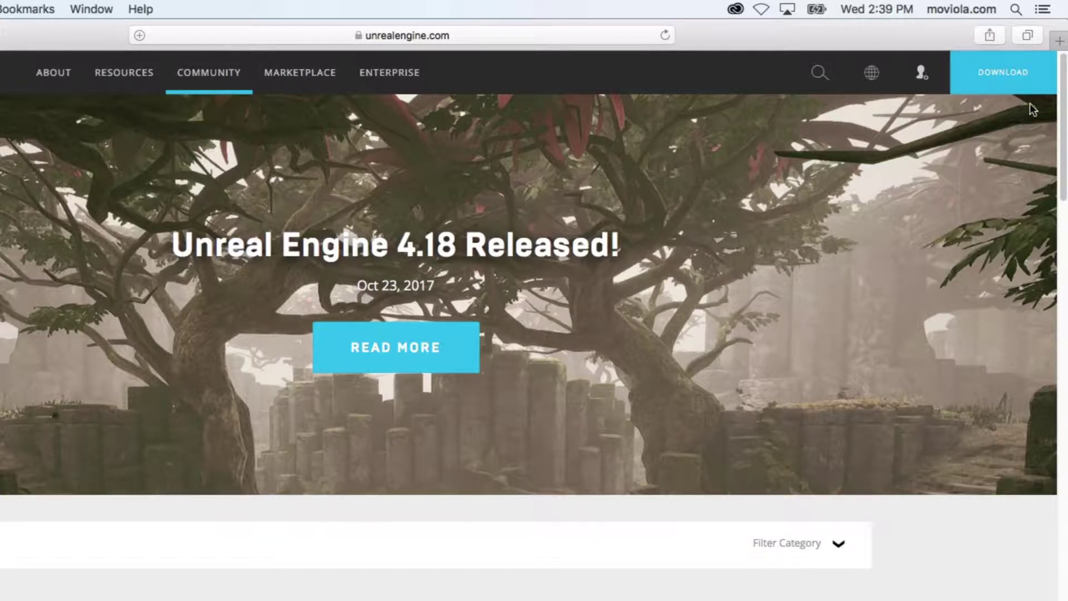
pyautogui.click(1013, 76)
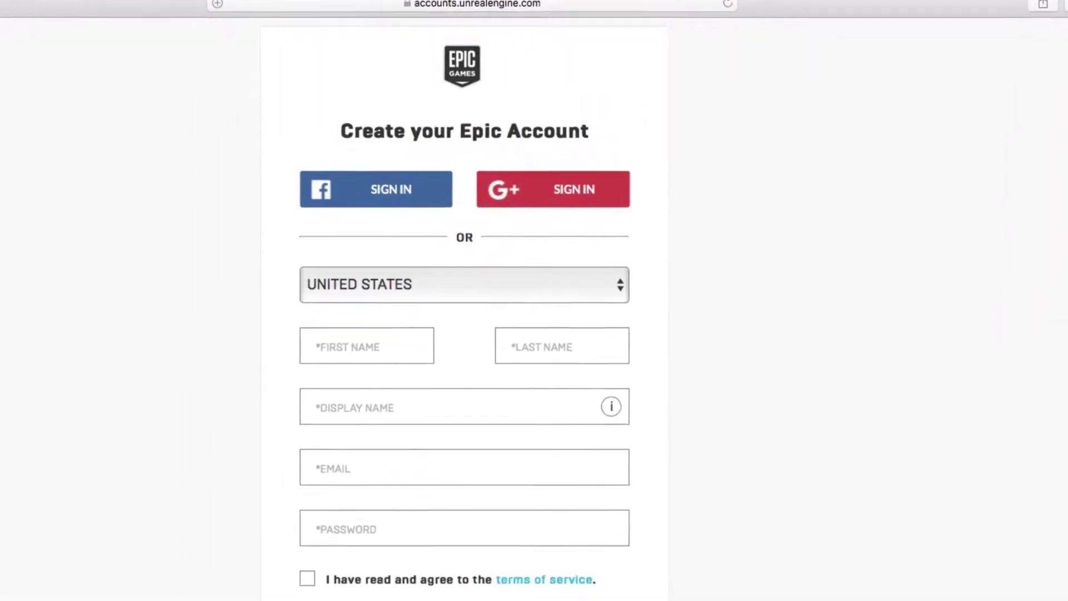
# - Fill in the signup form's name and e-mail, then install the Mac Epic Games Launcher into Applications
pyautogui.click(409, 351)
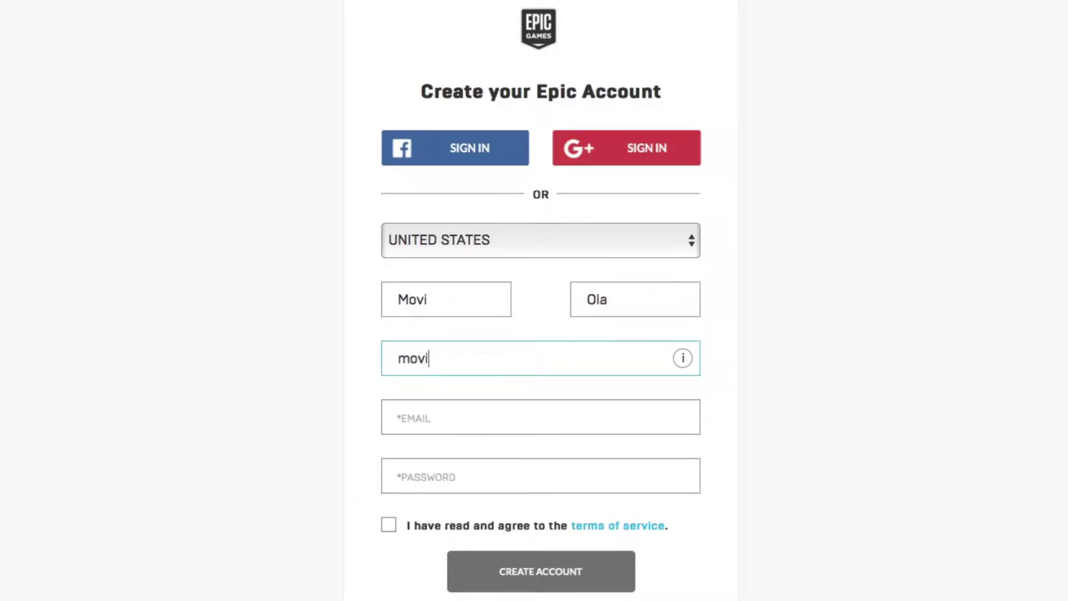
pyautogui.click(406, 418)
pyautogui.write('learning')
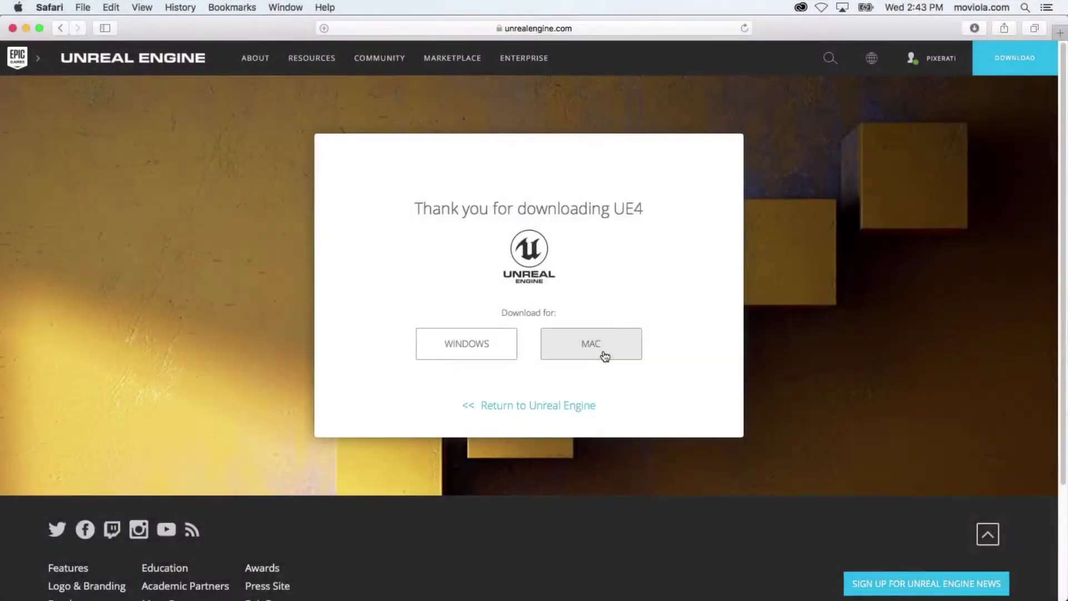
pyautogui.click(603, 349)
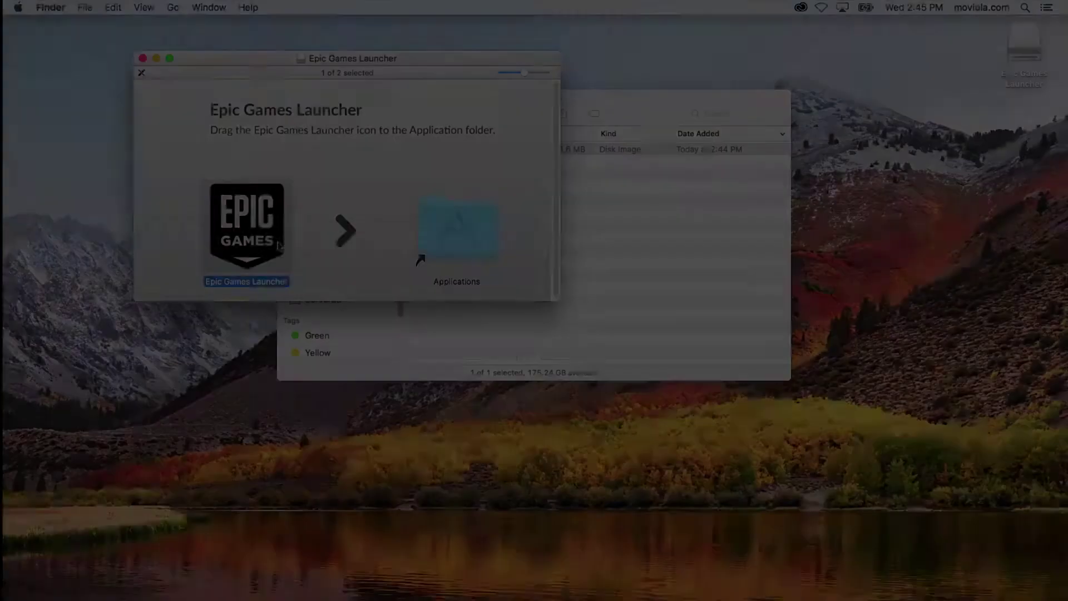
pyautogui.moveTo(263, 242); pyautogui.dragTo(443, 242)
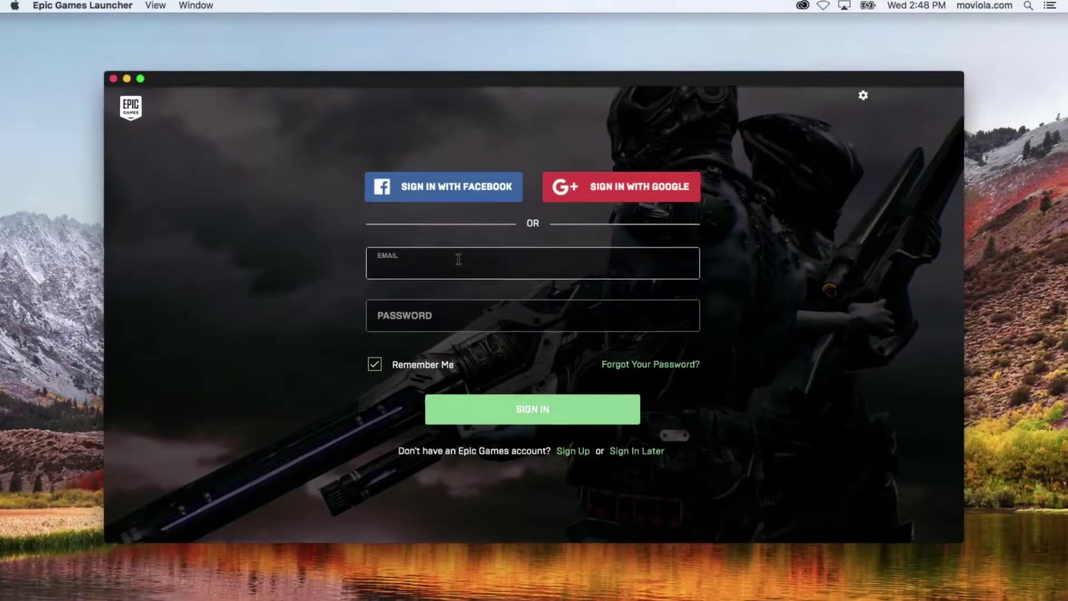
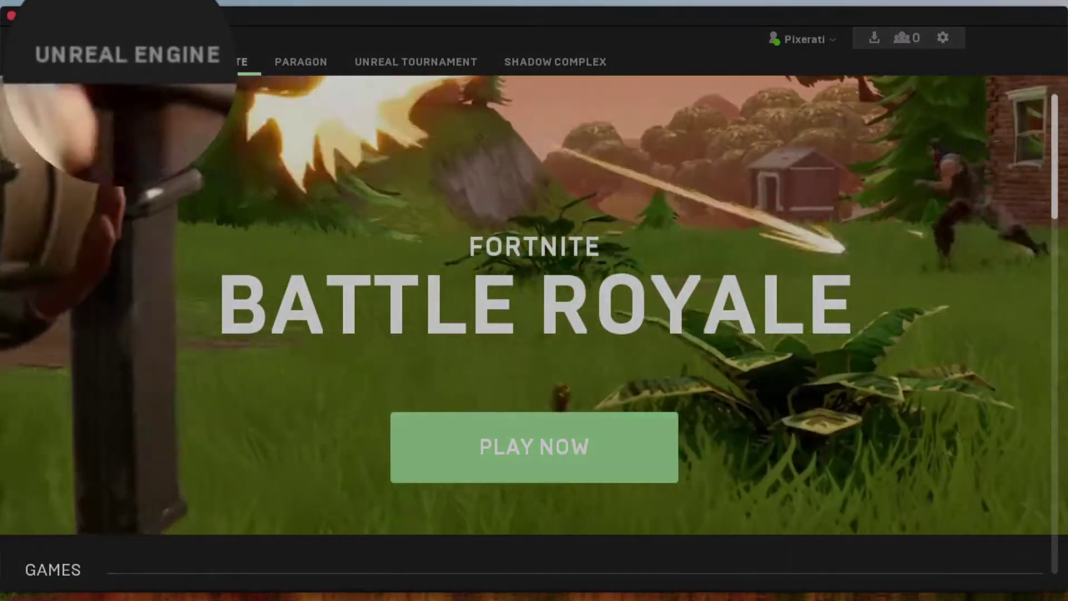
# - Sign in with the account e-mail and install the latest engine to the default folder
pyautogui.click(159, 62)
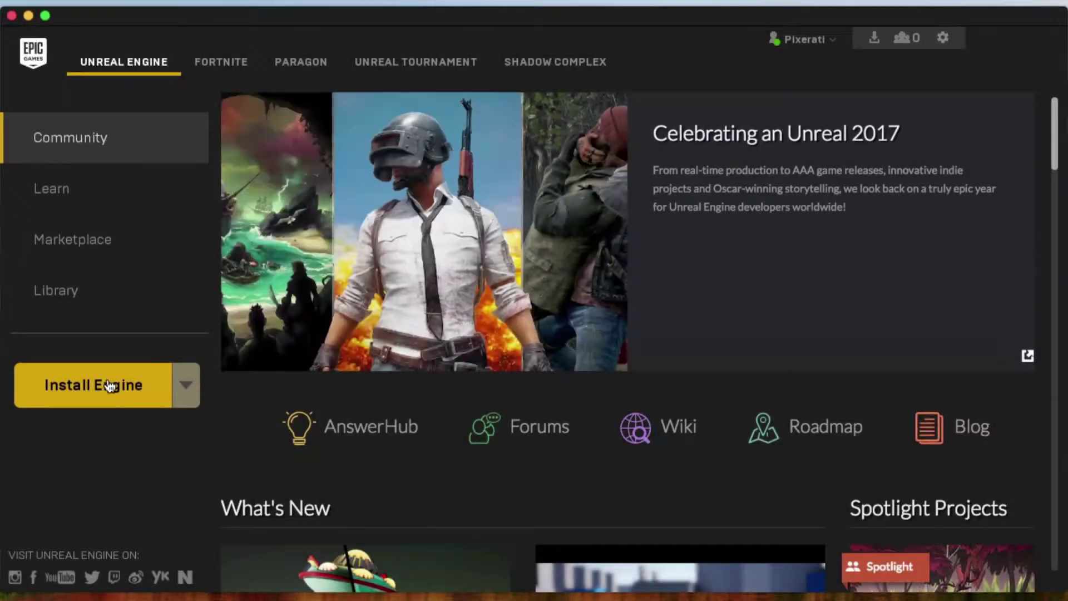
pyautogui.click(110, 385)
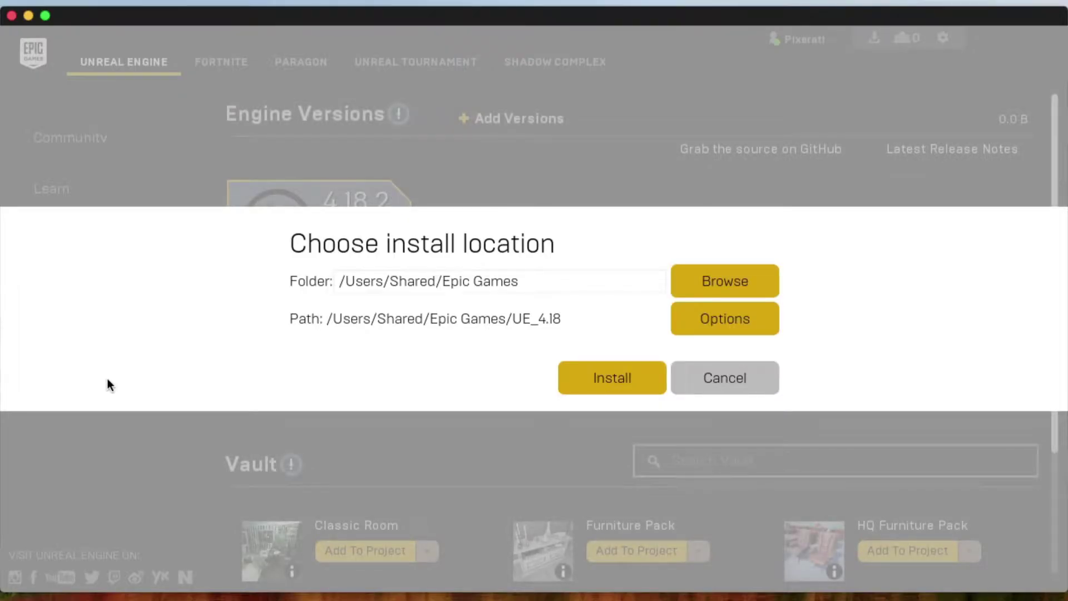
pyautogui.click(597, 389)
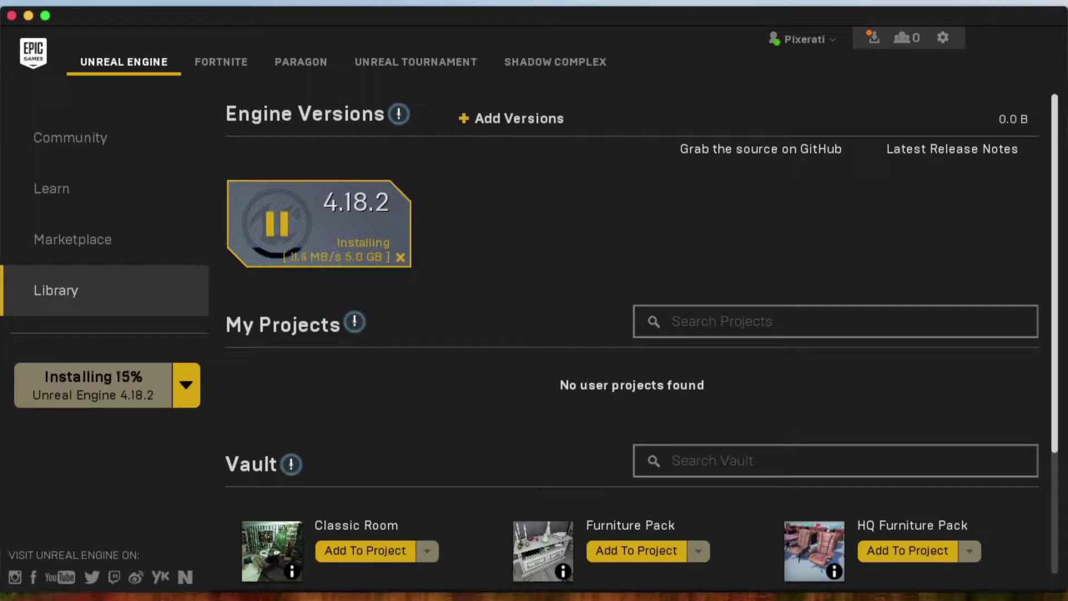
# - Check the engine's install progress, then review the available versions under Add Versions
pyautogui.click(873, 39)
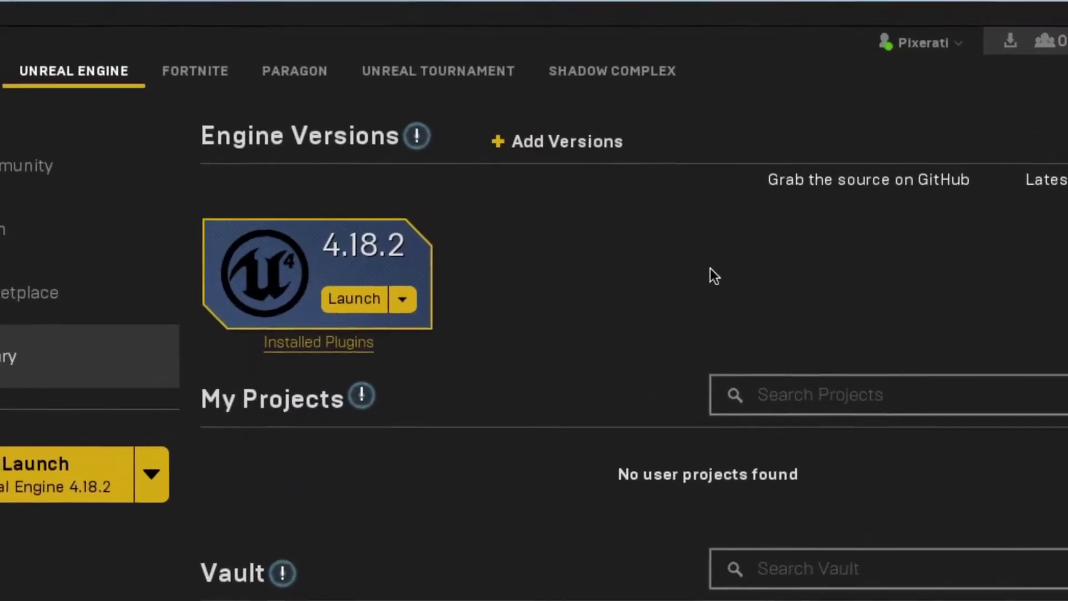
pyautogui.click(513, 148)
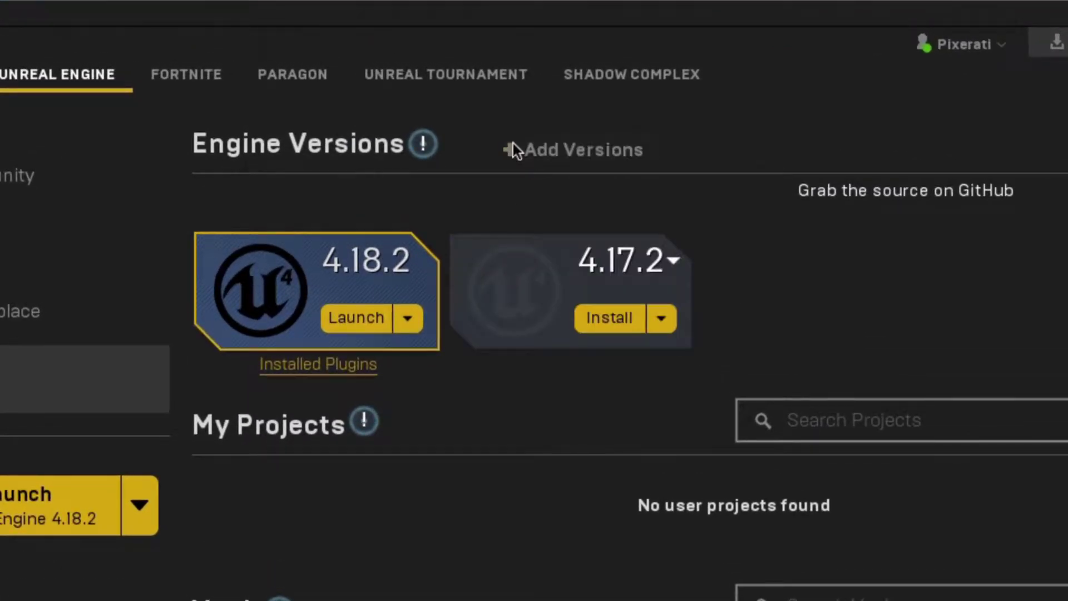
pyautogui.click(674, 260)
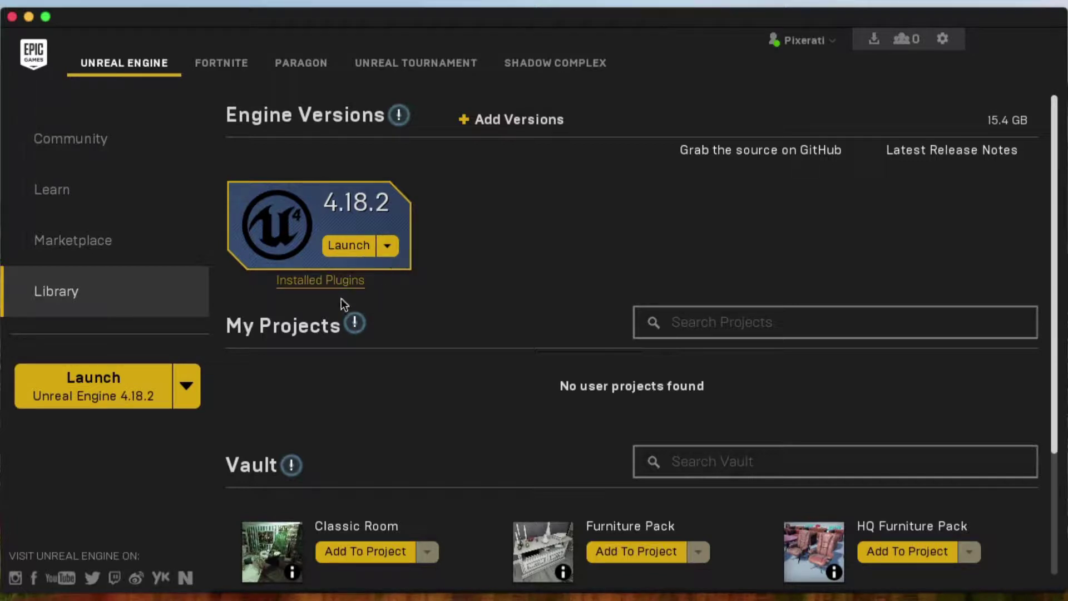
# - Open the Furniture Pack from the Marketplace's Architectural Visualization category
pyautogui.click(113, 250)
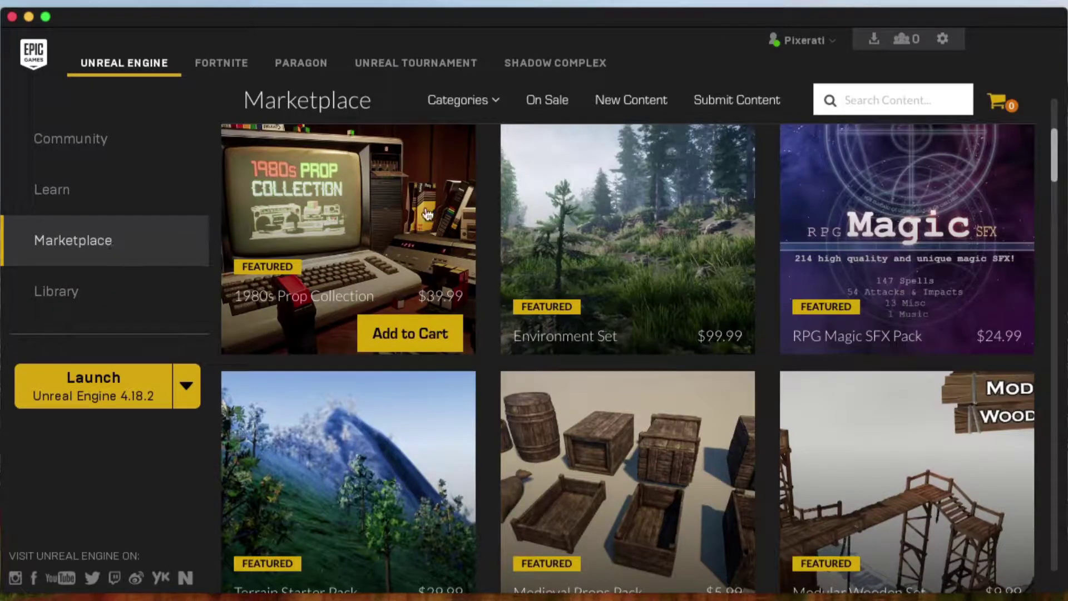
pyautogui.moveTo(462, 113)
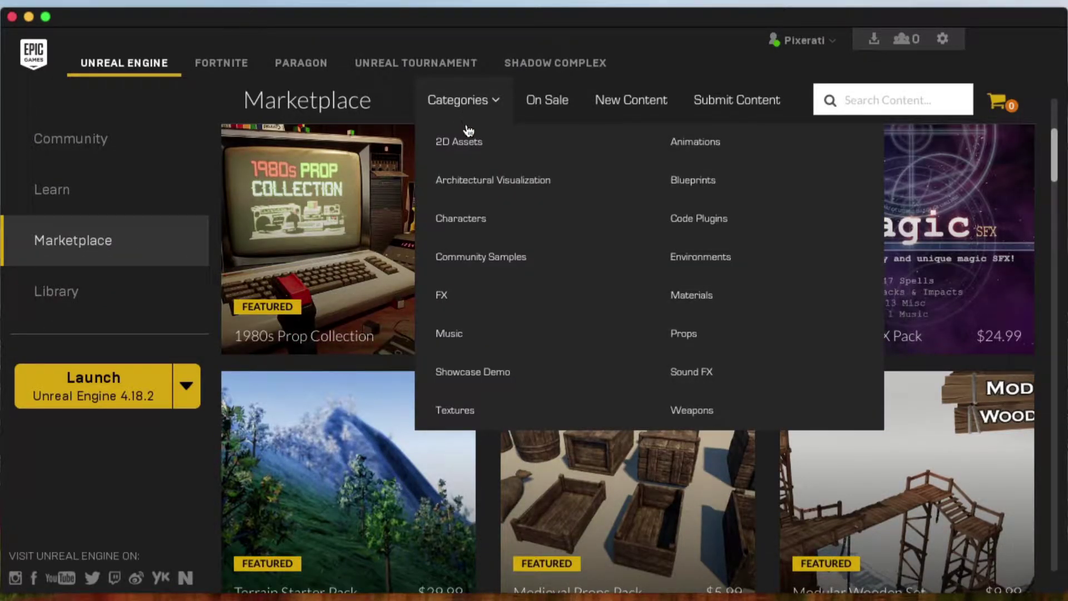
pyautogui.click(476, 183)
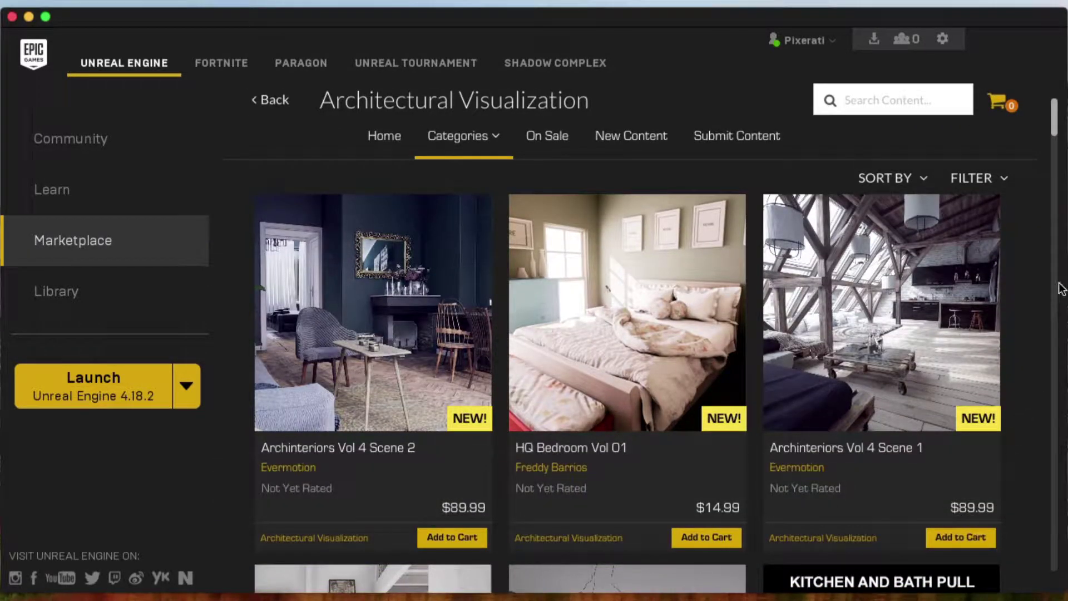
pyautogui.moveTo(1055, 134); pyautogui.dragTo(1040, 270)
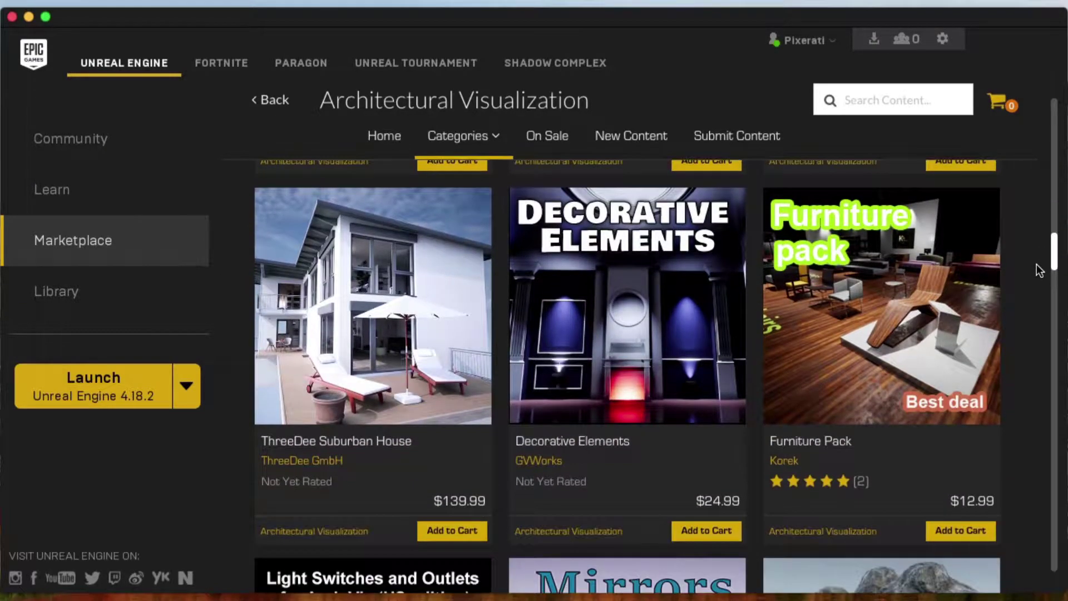
pyautogui.click(961, 294)
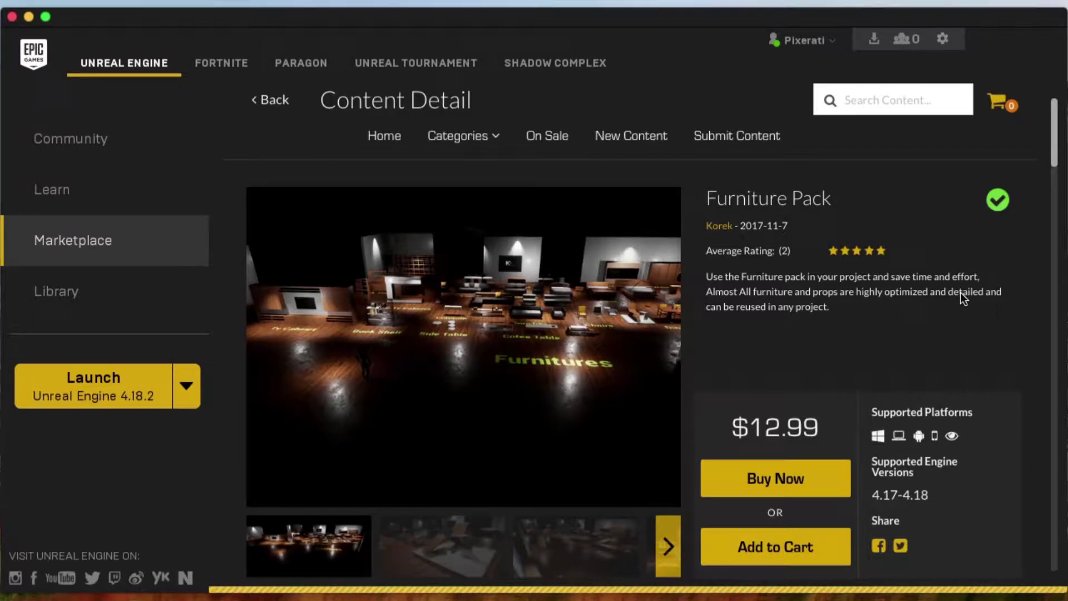
# - Browse the Furniture Pack gallery, viewing the Beds and shelf/side table previews
pyautogui.click(662, 543)
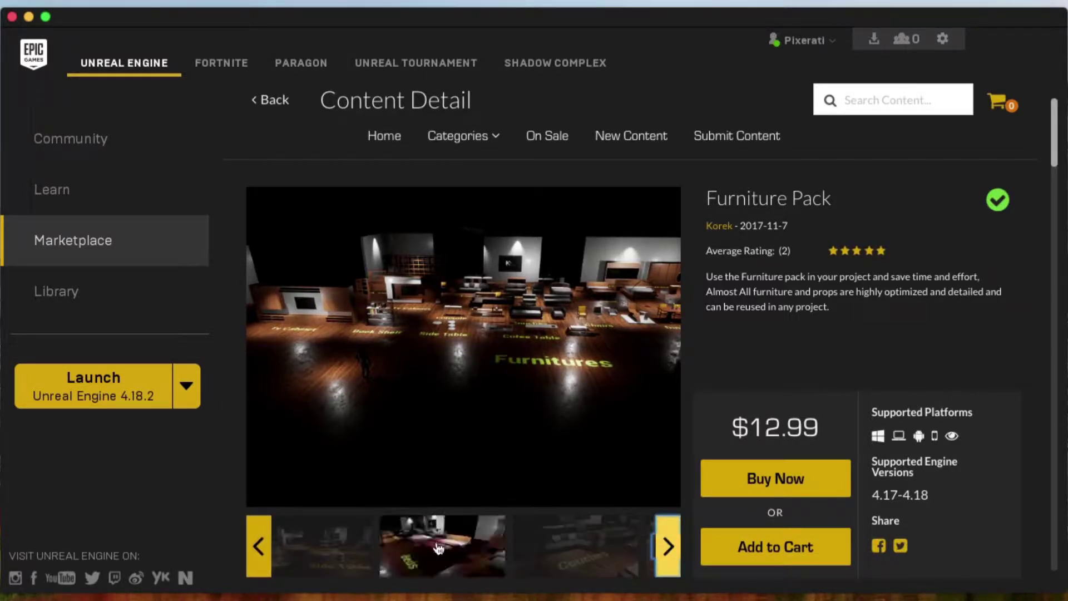
pyautogui.click(439, 548)
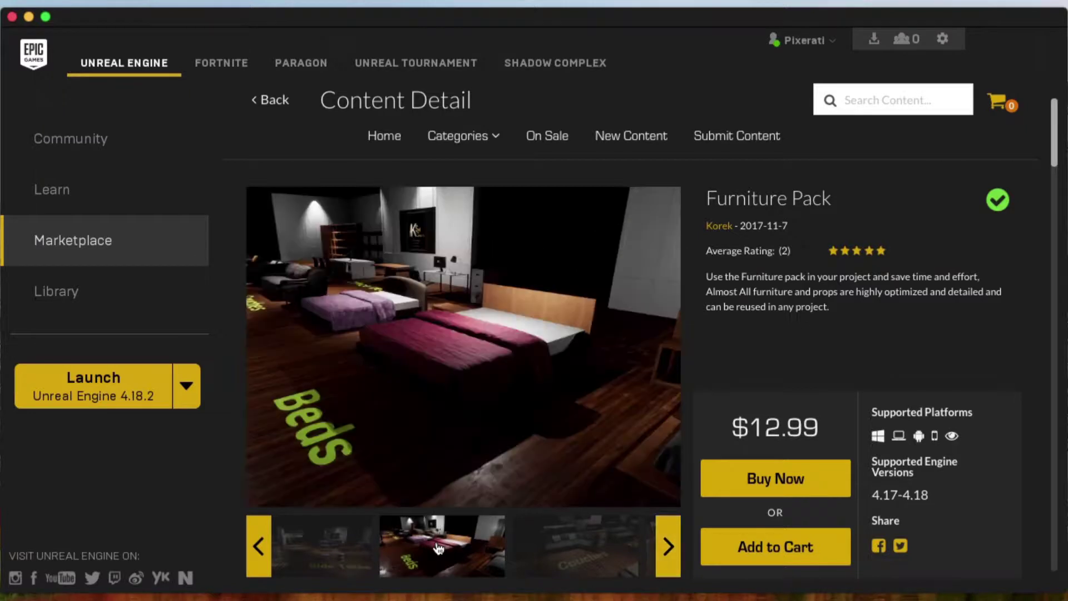
pyautogui.click(343, 537)
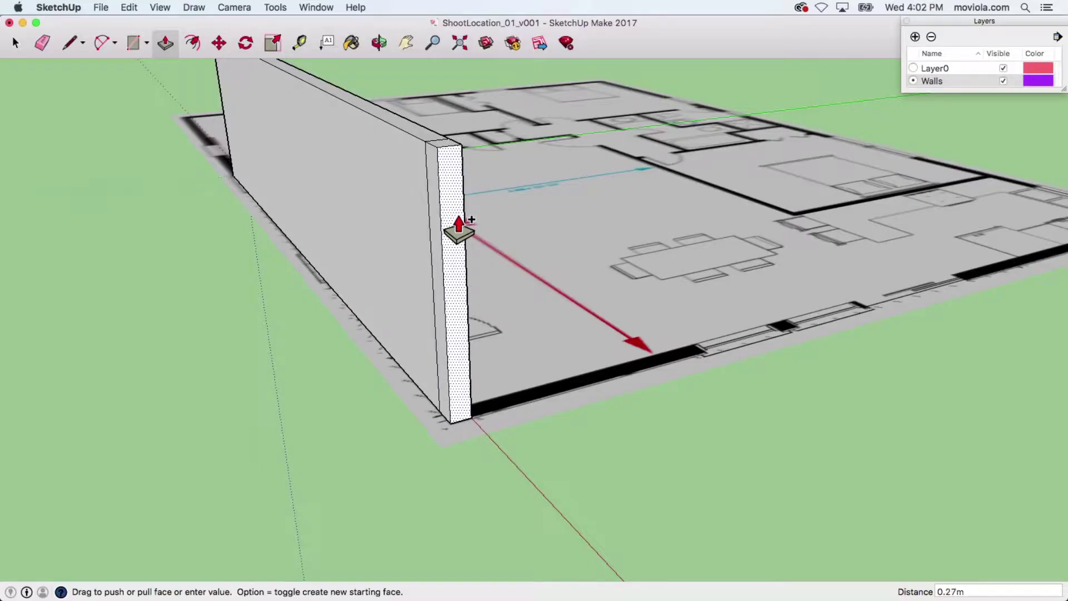
# - Push the wall face out to 13.23m and lengthen the wall block by 0.17m
pyautogui.moveTo(460, 299)
pyautogui.mouseDown(button='middle')
pyautogui.moveTo(184, 288)
pyautogui.moveTo(358, 266)
pyautogui.mouseUp(button='middle')
pyautogui.moveTo(358, 266); pyautogui.dragTo(694, 274)
pyautogui.moveTo(693, 274); pyautogui.dragTo(219, 174, button='middle')
pyautogui.moveTo(219, 174); pyautogui.dragTo(607, 398)
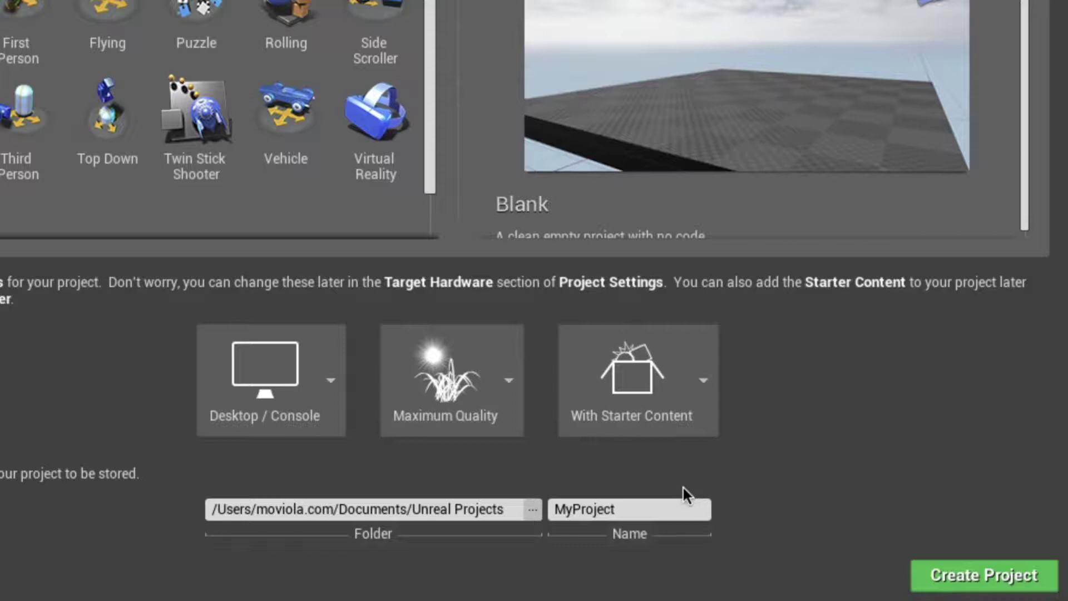
# - Rename the Blank project from MyProject to Location_01
pyautogui.click(675, 508)
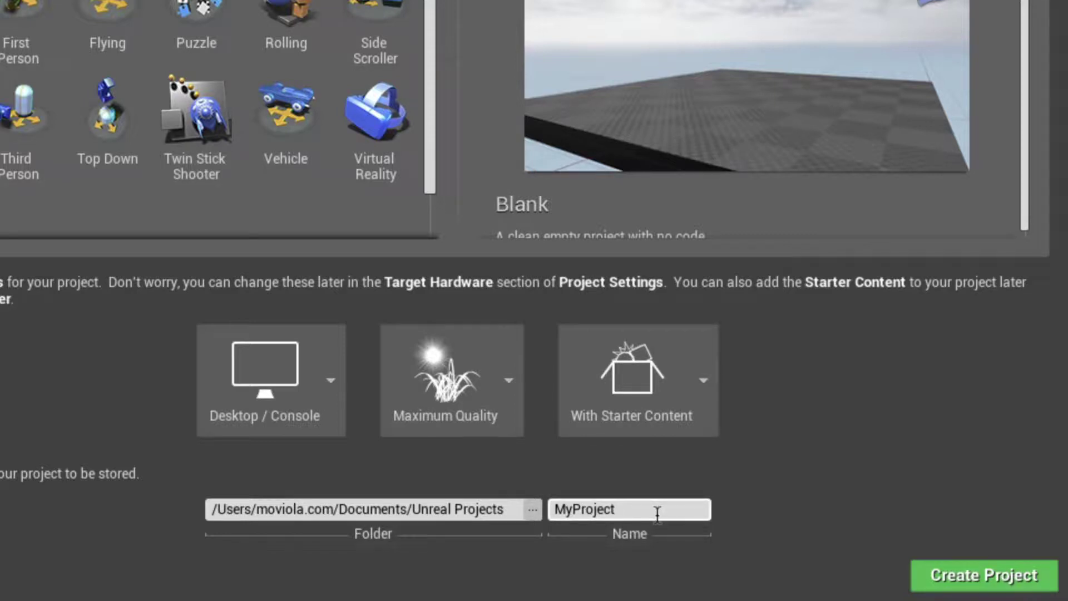
pyautogui.moveTo(658, 513); pyautogui.dragTo(544, 516)
pyautogui.write('Location_01')
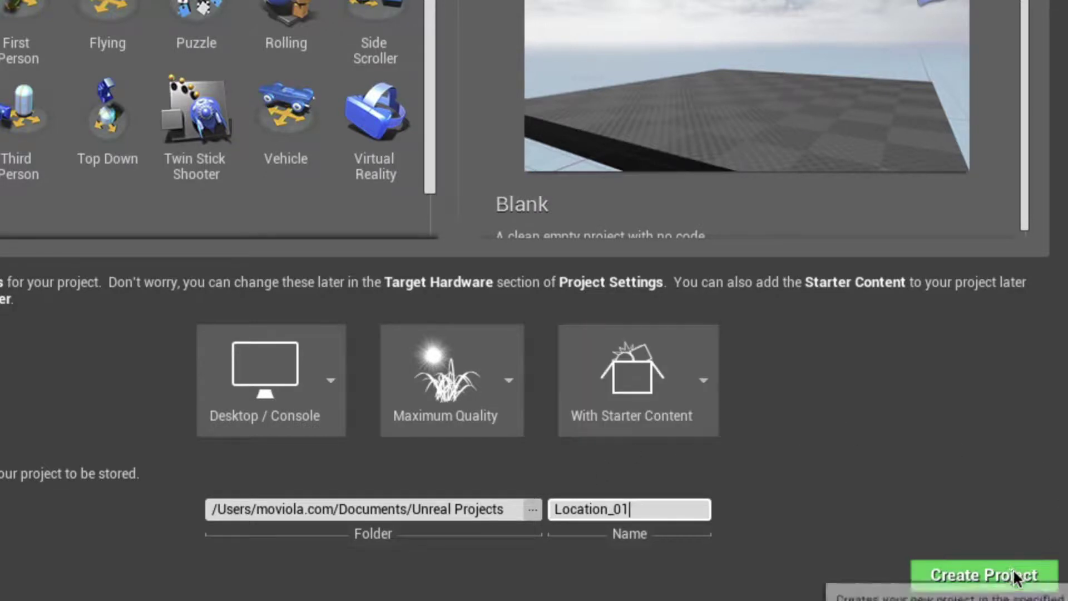
# - Create the Location_01 project, dismiss the Welcome message and exit the editor tutorial
pyautogui.click(1013, 569)
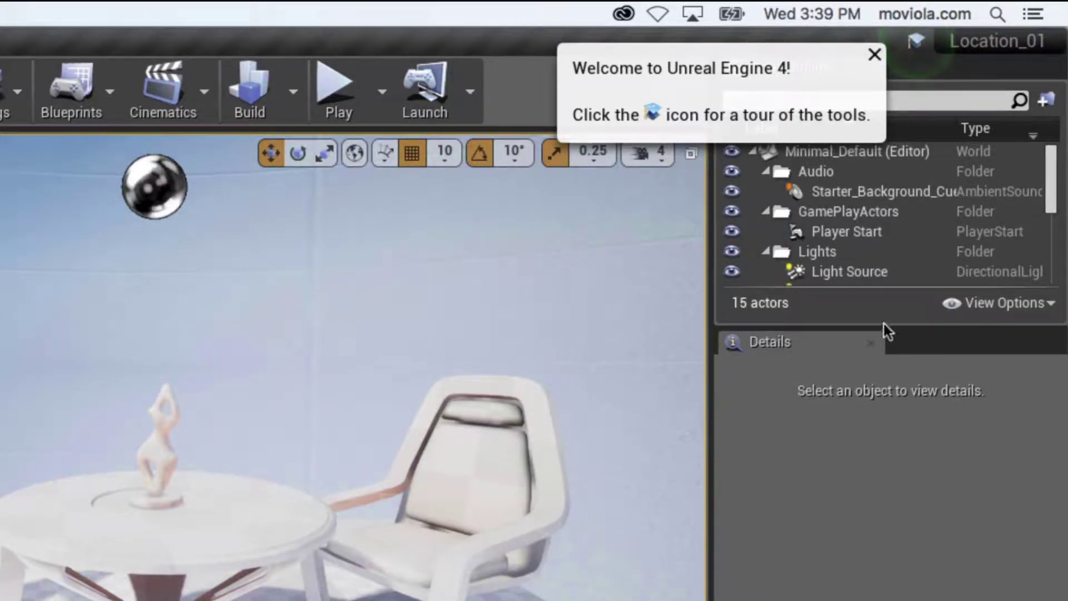
pyautogui.click(874, 55)
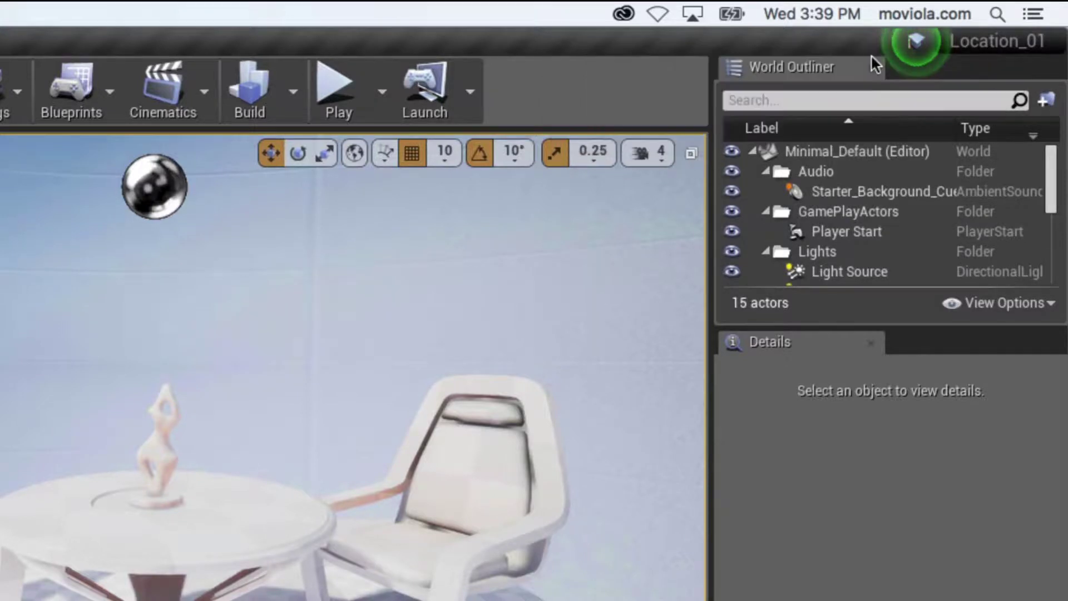
pyautogui.click(916, 45)
pyautogui.rightClick(917, 47)
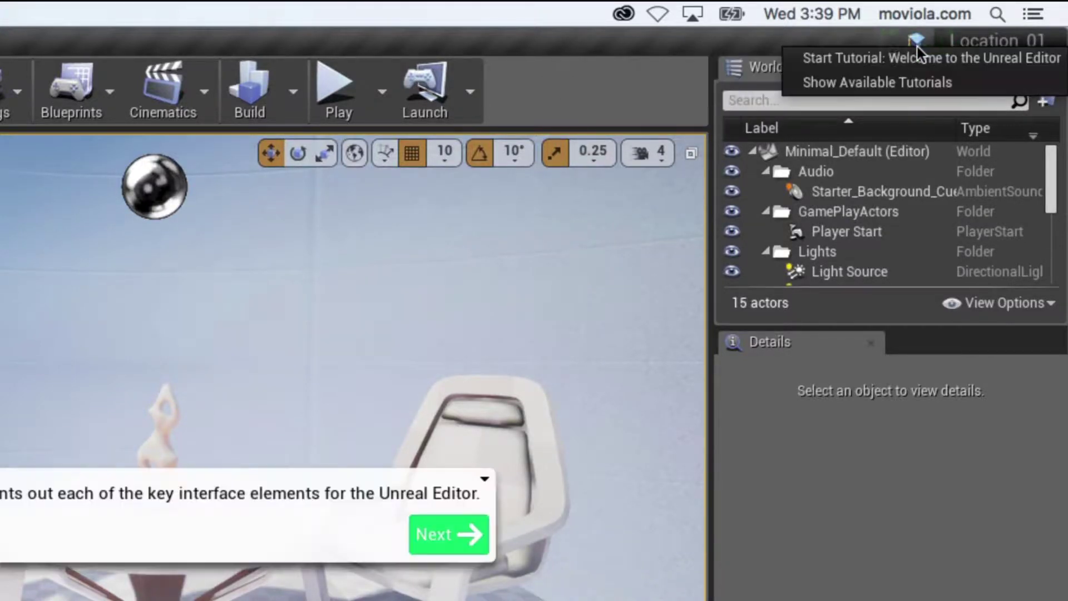
pyautogui.click(485, 479)
pyautogui.click(543, 508)
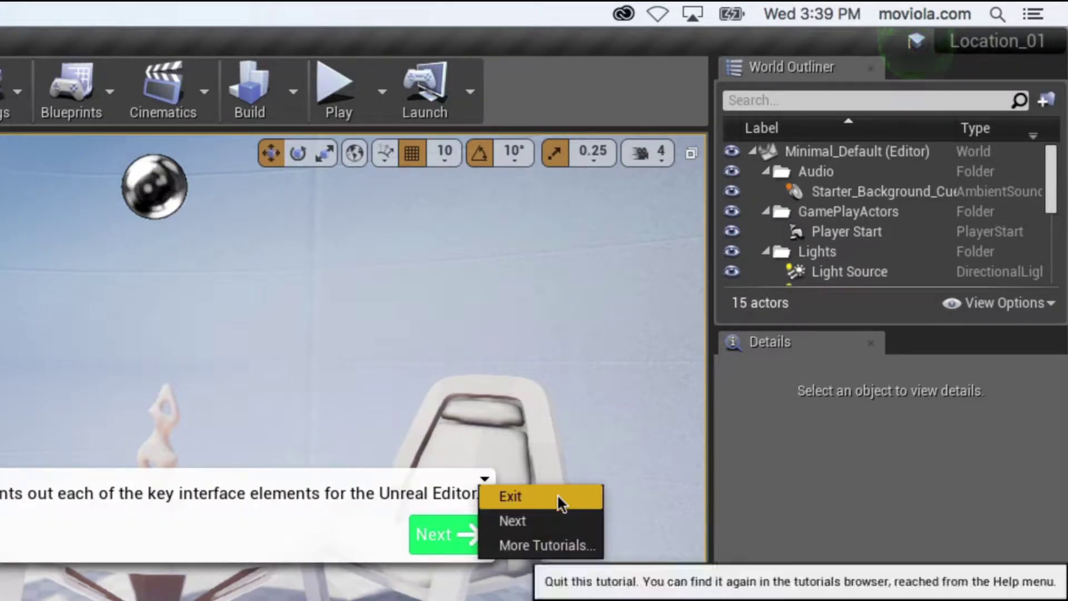
pyautogui.click(559, 497)
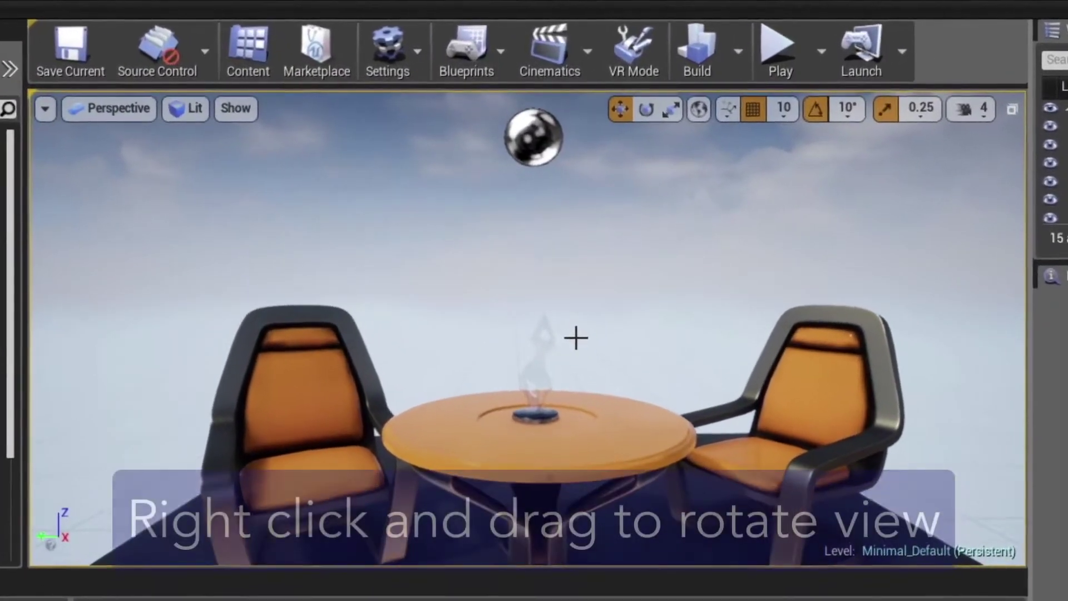
# - Orbit and slide the viewport until the round table and two orange armchairs are centred
pyautogui.moveTo(576, 338); pyautogui.dragTo(668, 356, button='right')
pyautogui.moveTo(668, 356); pyautogui.dragTo(607, 356, button='middle')
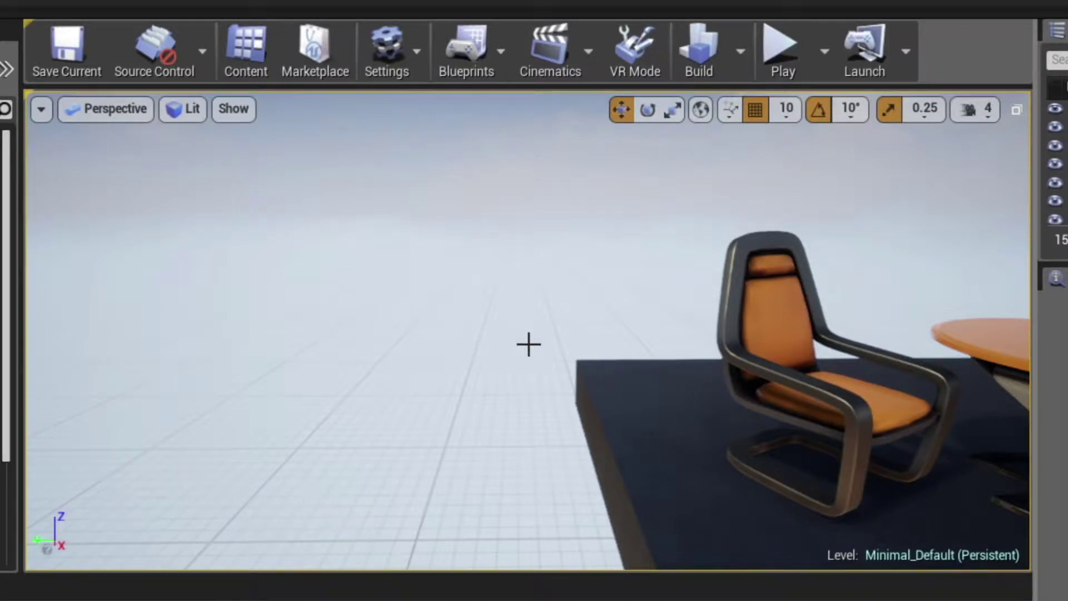
pyautogui.moveTo(535, 344); pyautogui.dragTo(618, 345, button='middle')
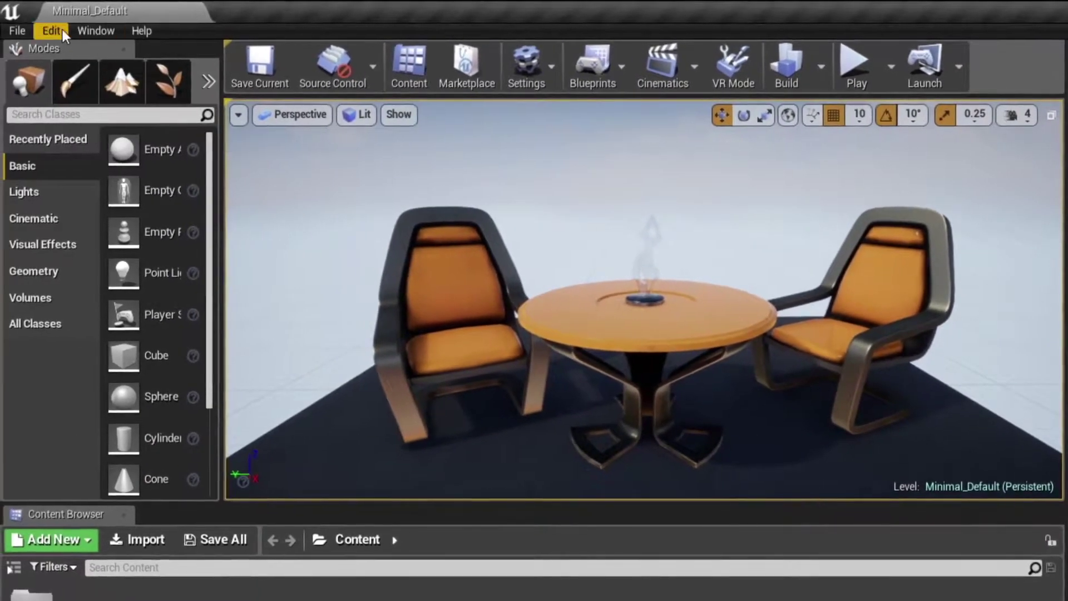
# - Tick Invert Middle Mouse Pan under Editor Preferences > Level Editor > Viewports
pyautogui.click(55, 31)
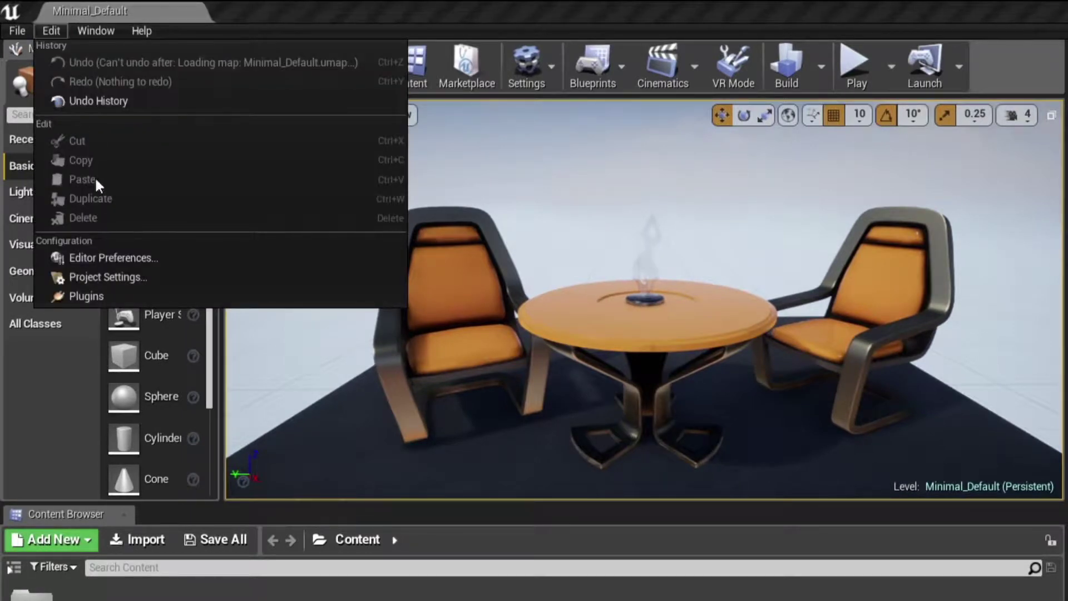
pyautogui.click(110, 257)
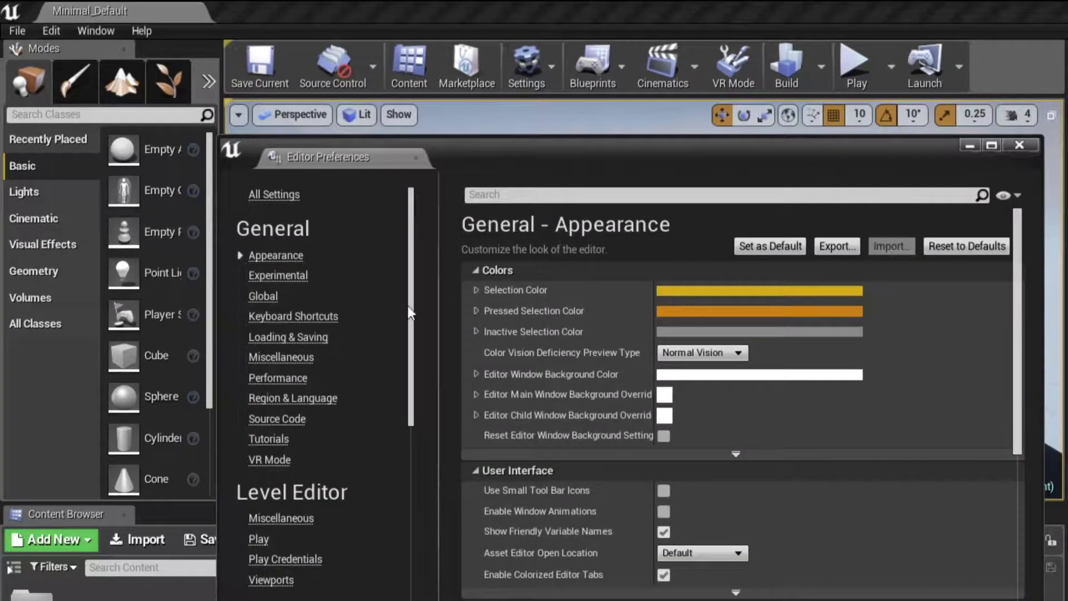
pyautogui.click(273, 579)
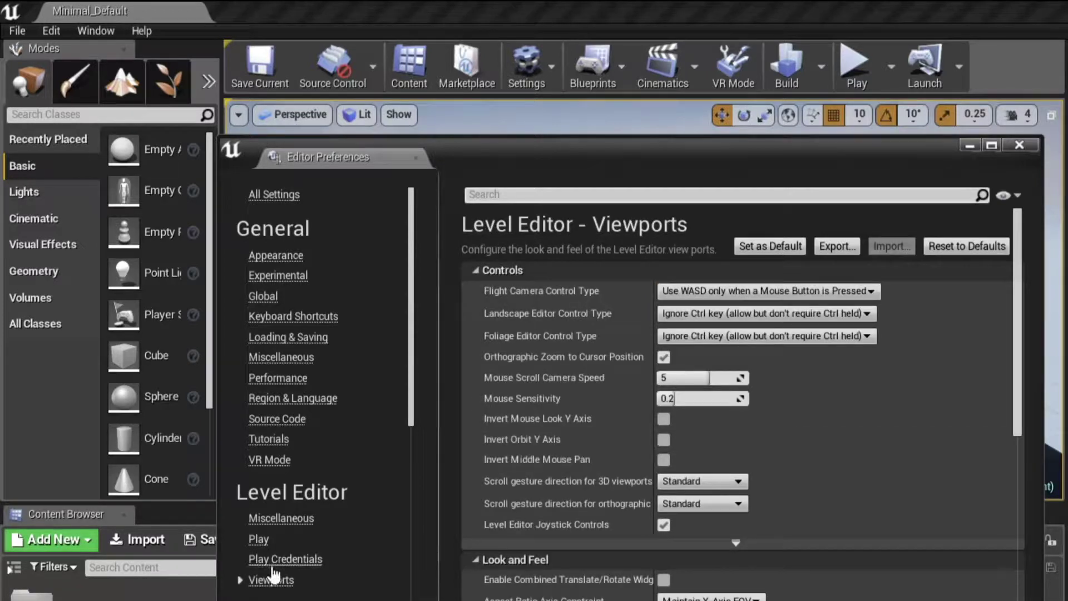
pyautogui.click(665, 461)
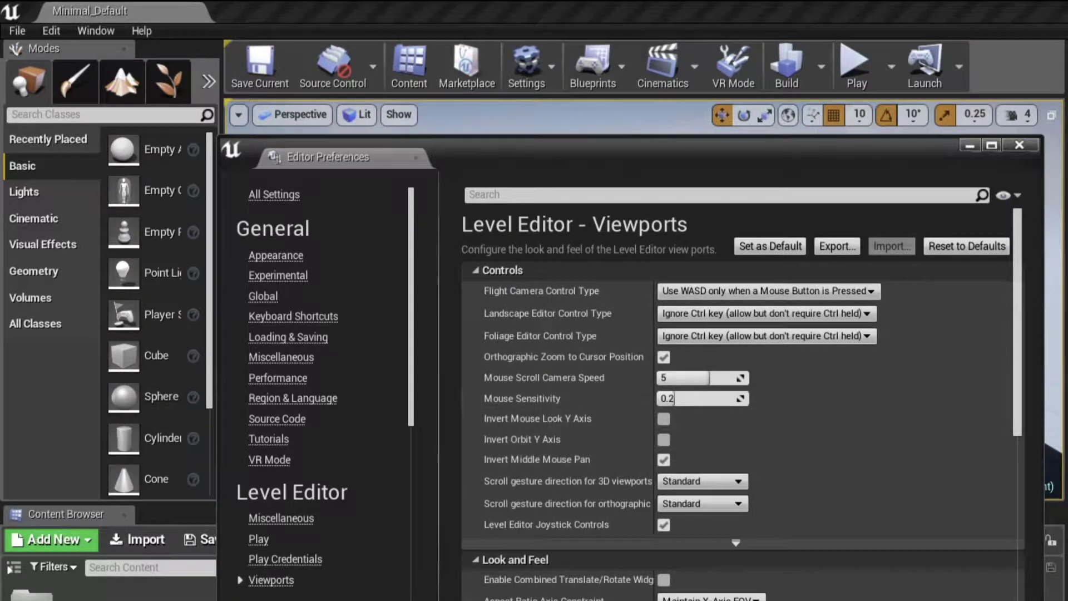
# - Close the preferences, pan and zoom around the scene, then return to bookmark 1's default view
pyautogui.click(1020, 145)
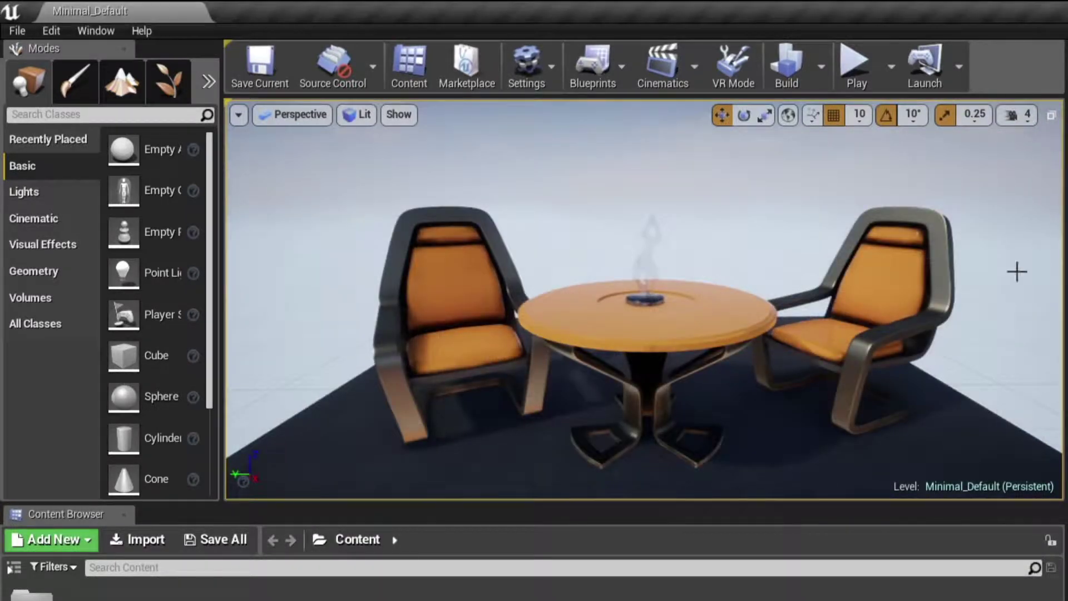
pyautogui.moveTo(990, 295); pyautogui.dragTo(692, 364, button='middle')
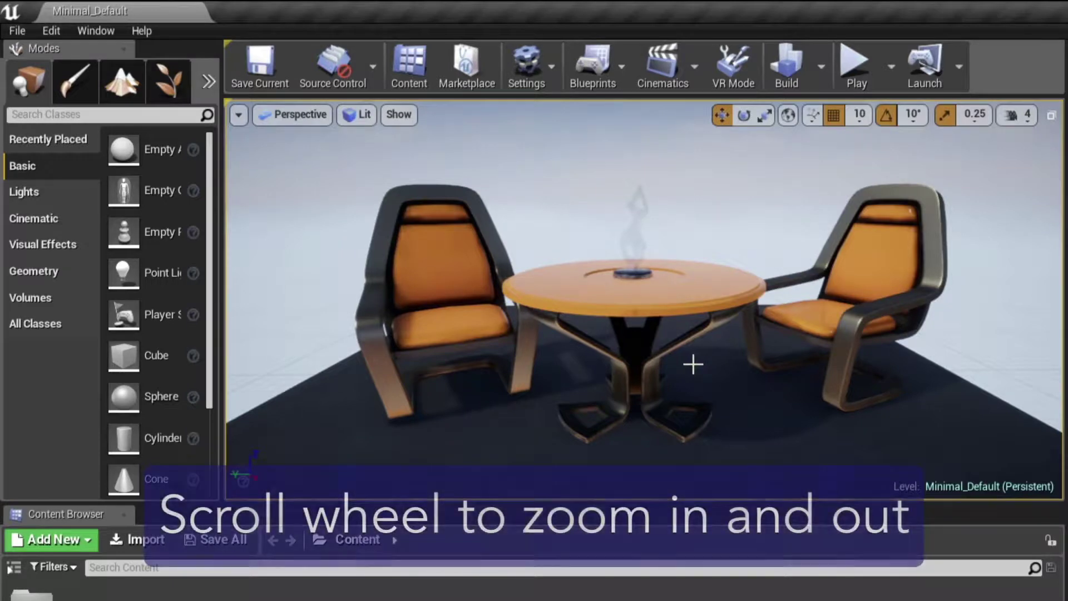
pyautogui.scroll(-5, 693, 364)
pyautogui.scroll(-2, 693, 364)
pyautogui.scroll(8, 693, 364)
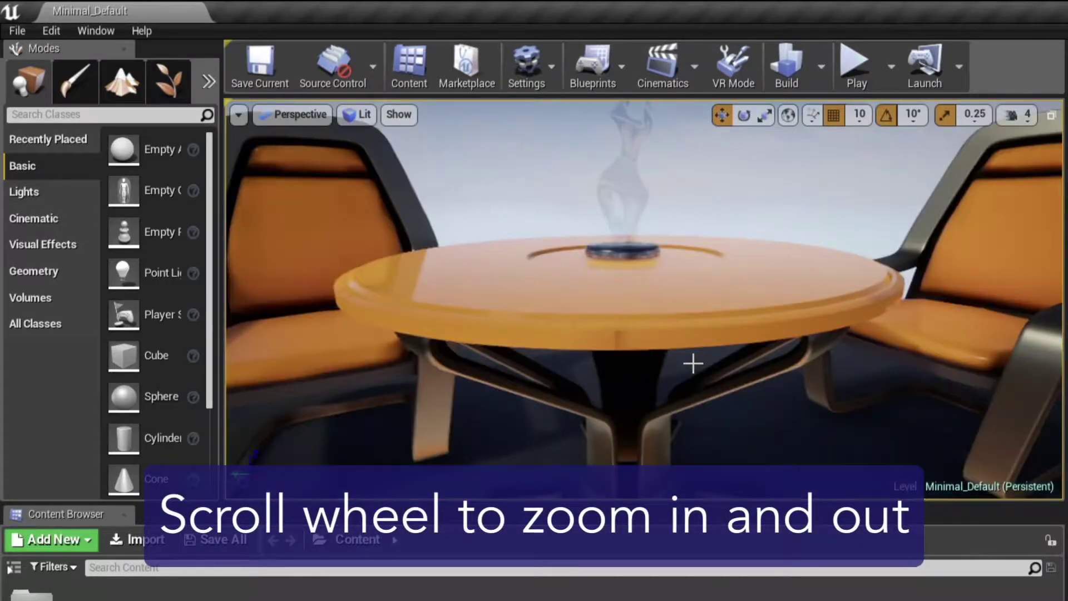
pyautogui.scroll(-5, 693, 363)
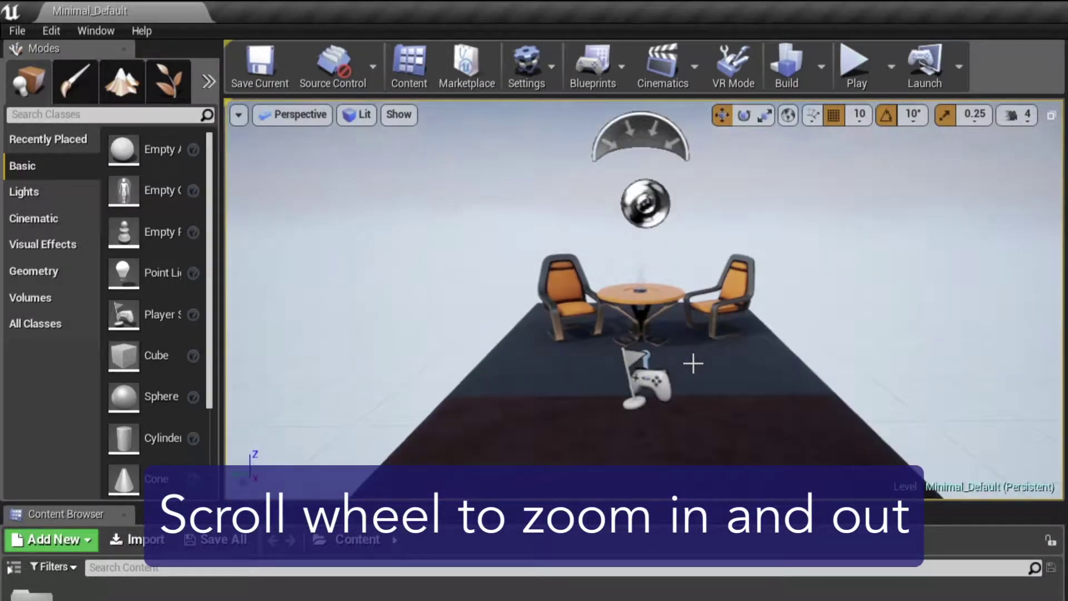
pyautogui.scroll(6, 699, 365)
pyautogui.scroll(5, 980, 369)
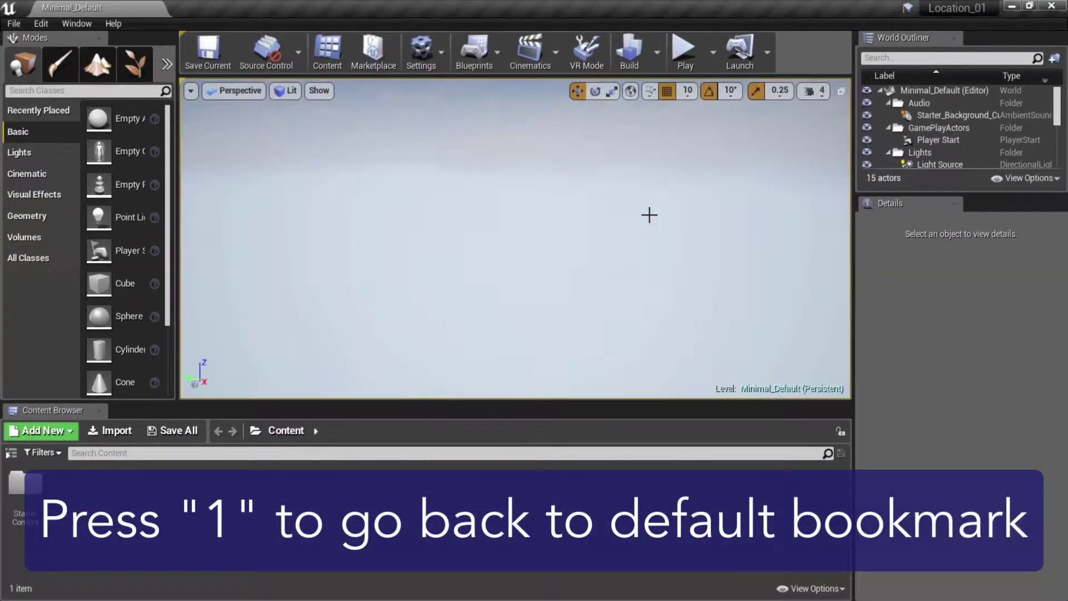
pyautogui.press('1')
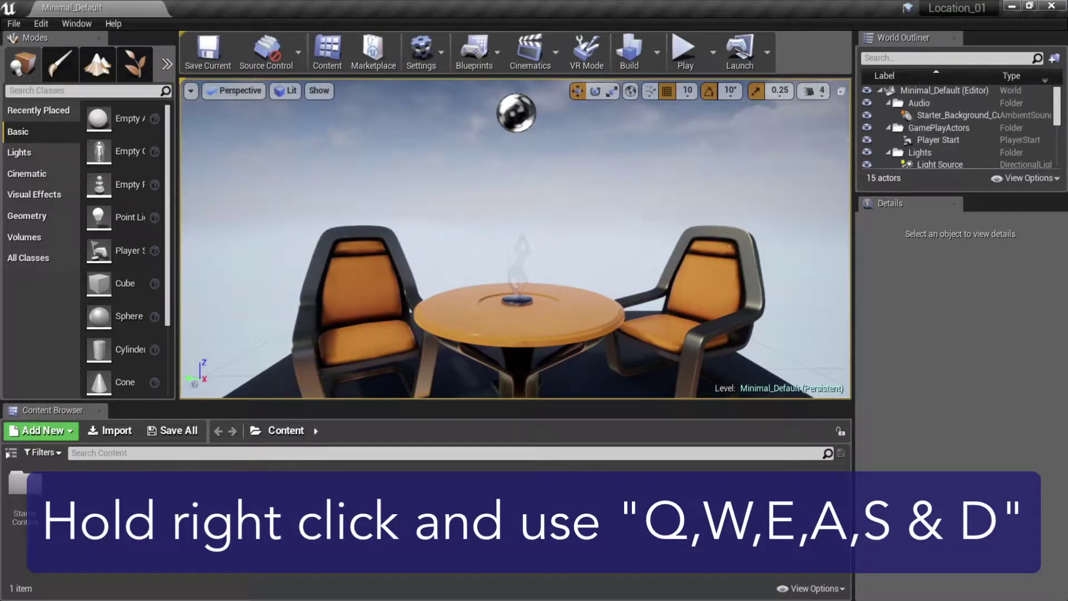
# - Fly around the platform, then lower the camera speed from 4 to 1
pyautogui.moveTo(516, 239); pyautogui.dragTo(490, 240, button='right')
pyautogui.moveTo(650, 214)
pyautogui.mouseDown(button='right')
pyautogui.moveTo(649, 234)
pyautogui.moveTo(650, 215)
pyautogui.mouseUp(button='right')
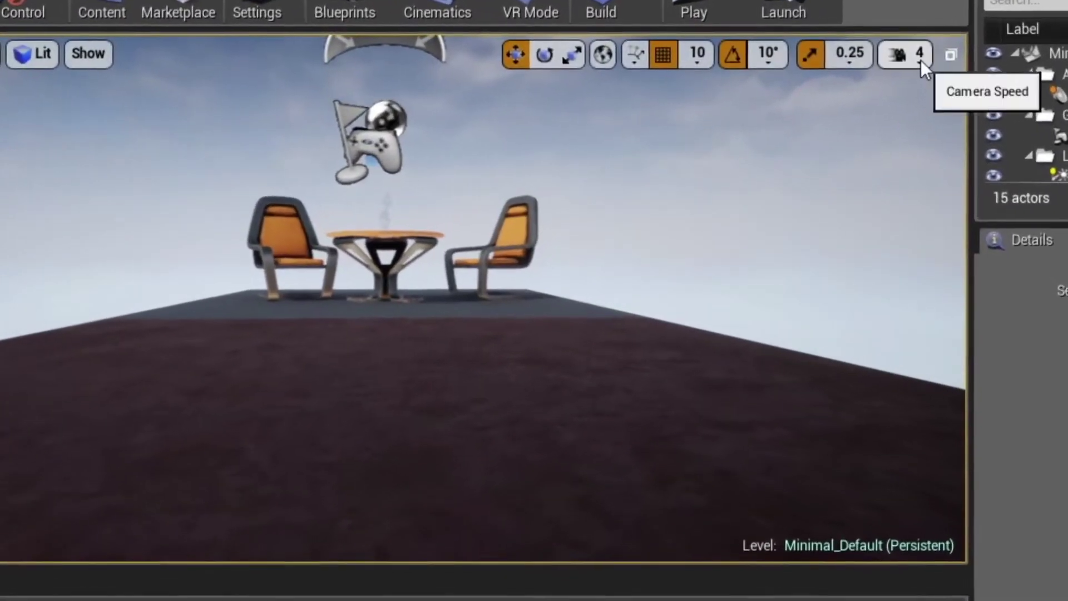
pyautogui.click(826, 94)
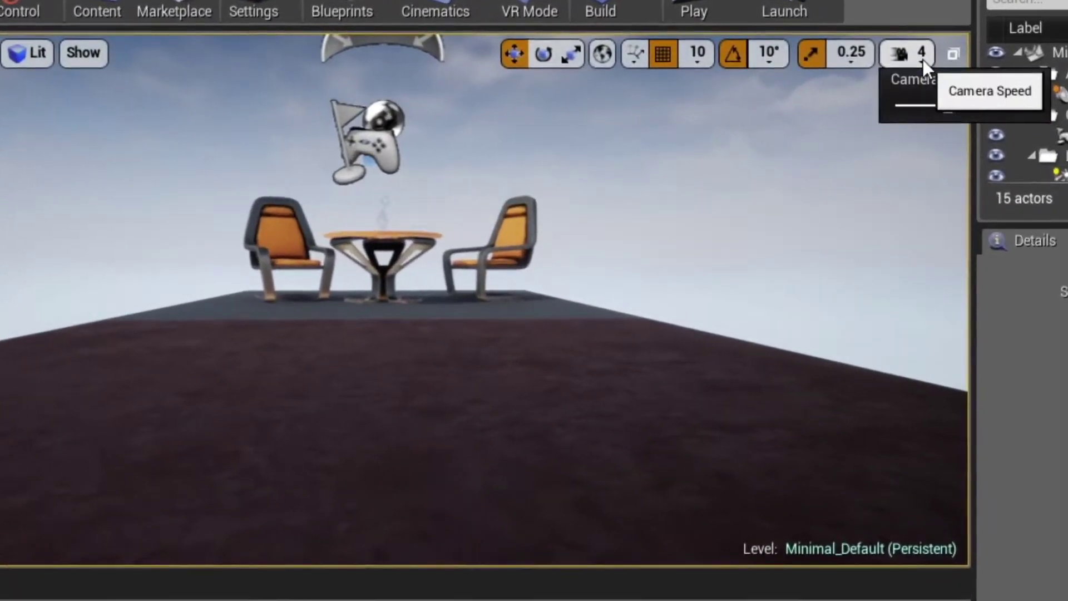
pyautogui.moveTo(948, 104); pyautogui.dragTo(897, 104)
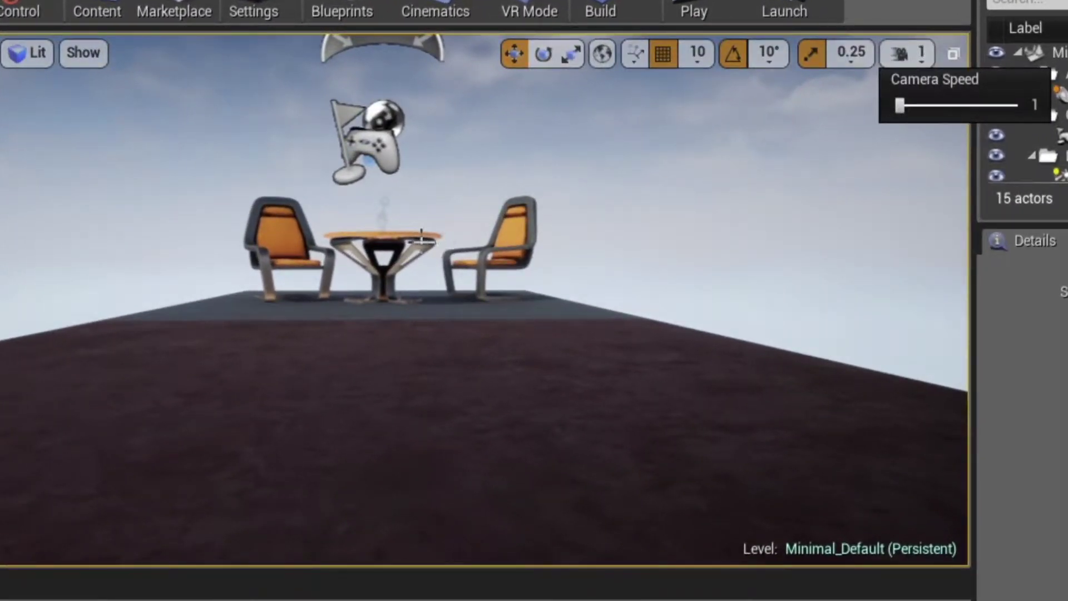
# - Fly slowly toward the chairs at speed 1, then raise the camera speed to 3
pyautogui.press('w')
pyautogui.moveTo(419, 241); pyautogui.dragTo(415, 238, button='right')
pyautogui.click(908, 55)
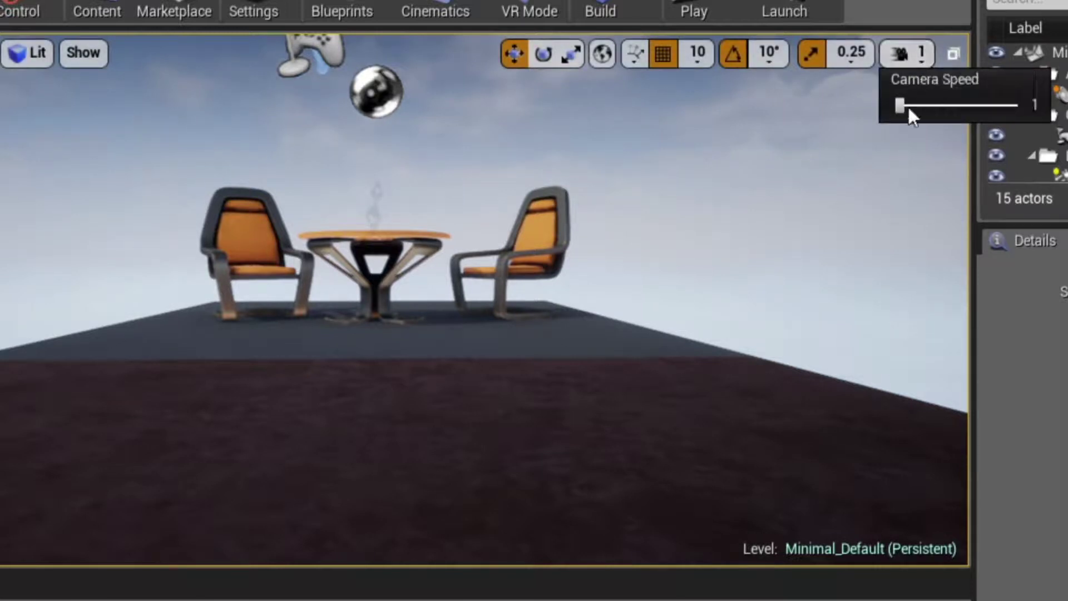
pyautogui.moveTo(900, 106); pyautogui.dragTo(930, 106)
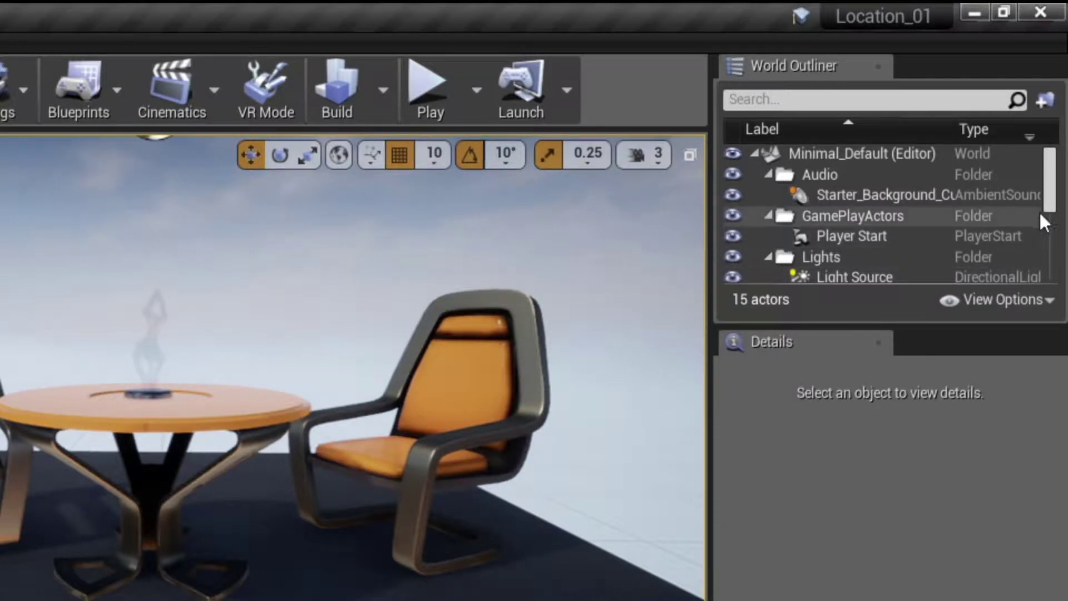
# - Select a Chair in the World Outliner, frame it with F, orbit behind it and zoom out
pyautogui.moveTo(1048, 192); pyautogui.dragTo(1050, 241)
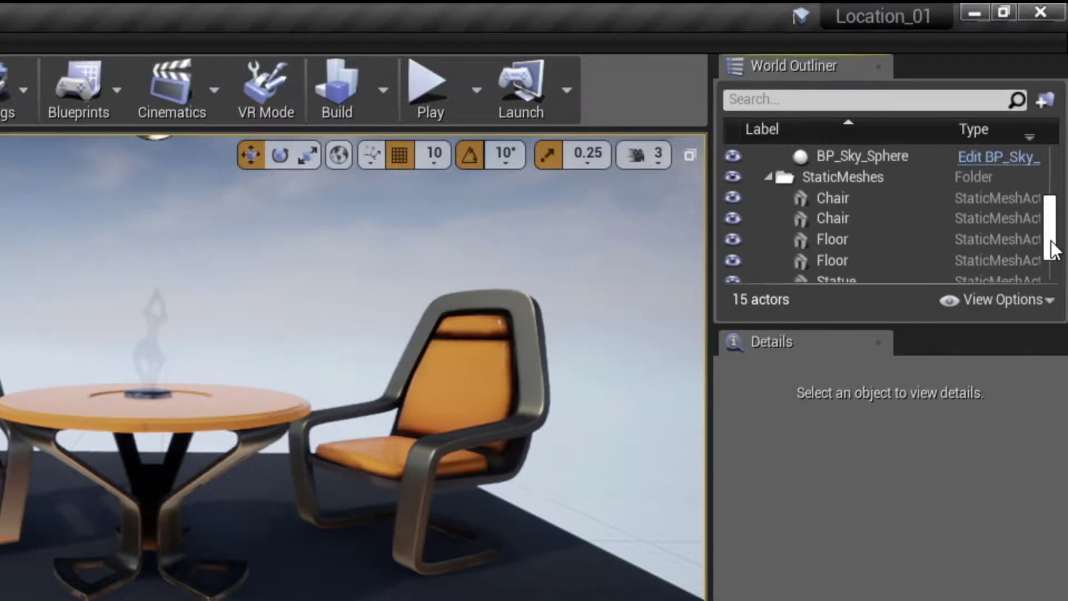
pyautogui.click(876, 201)
pyautogui.press('f')
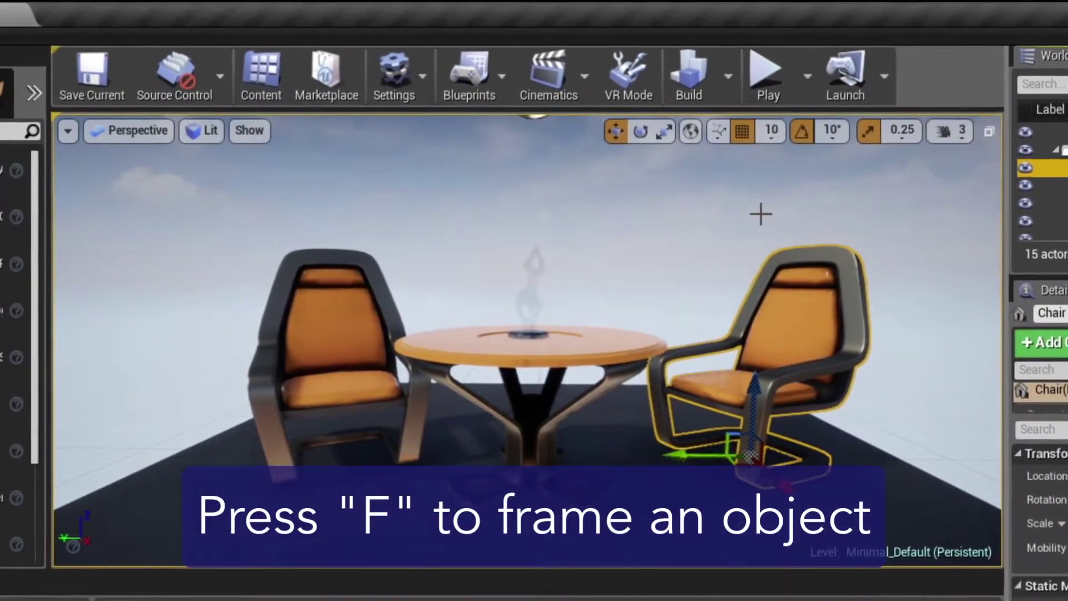
pyautogui.press('f')
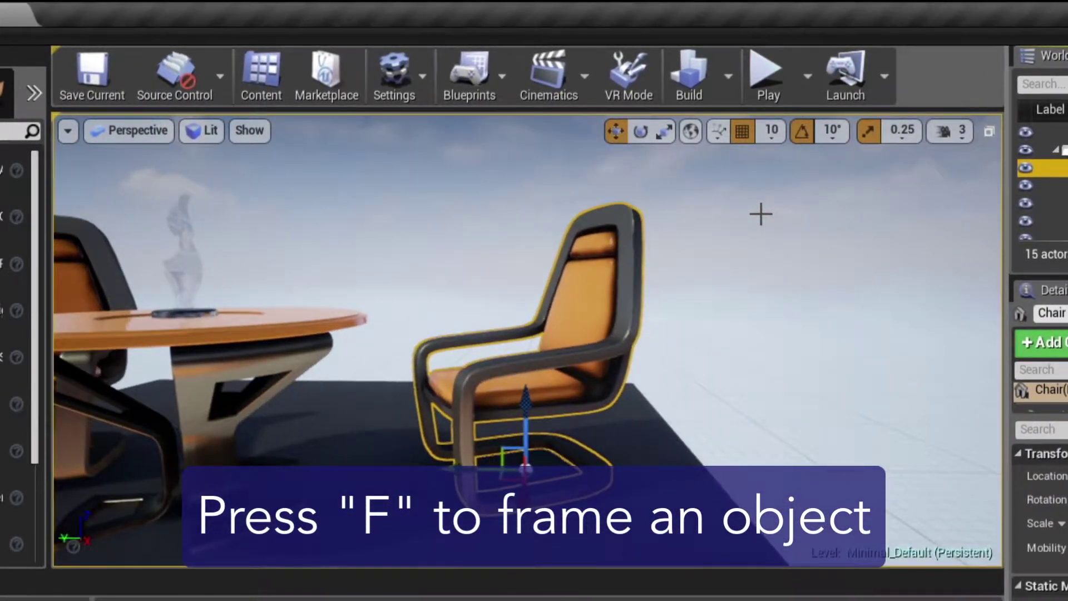
pyautogui.keyDown('alt'); pyautogui.moveTo(684, 226); pyautogui.dragTo(295, 253); pyautogui.keyUp('alt')
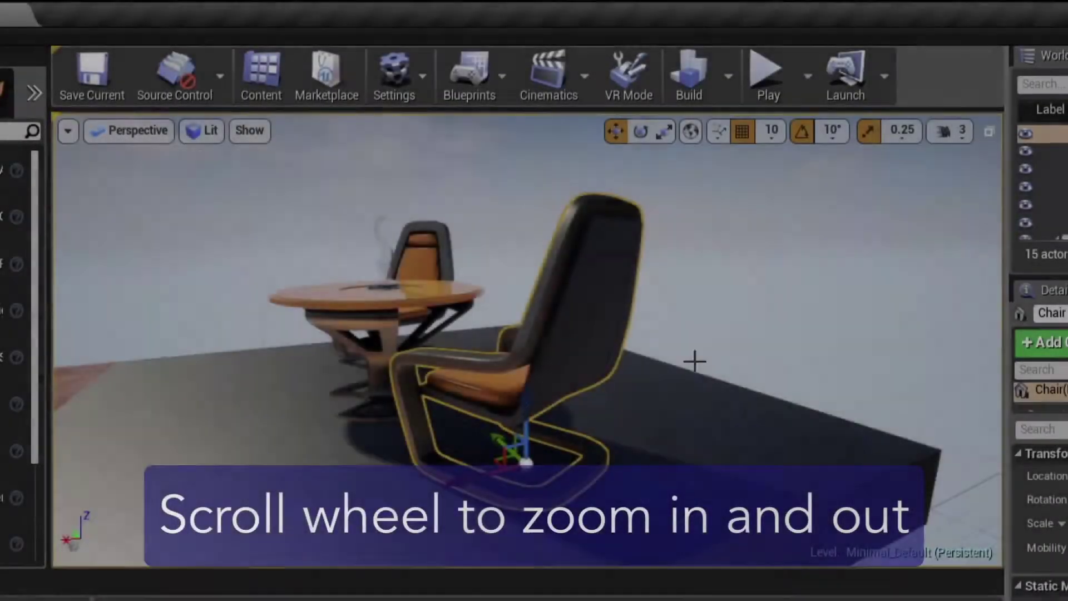
pyautogui.scroll(-5, 562, 340)
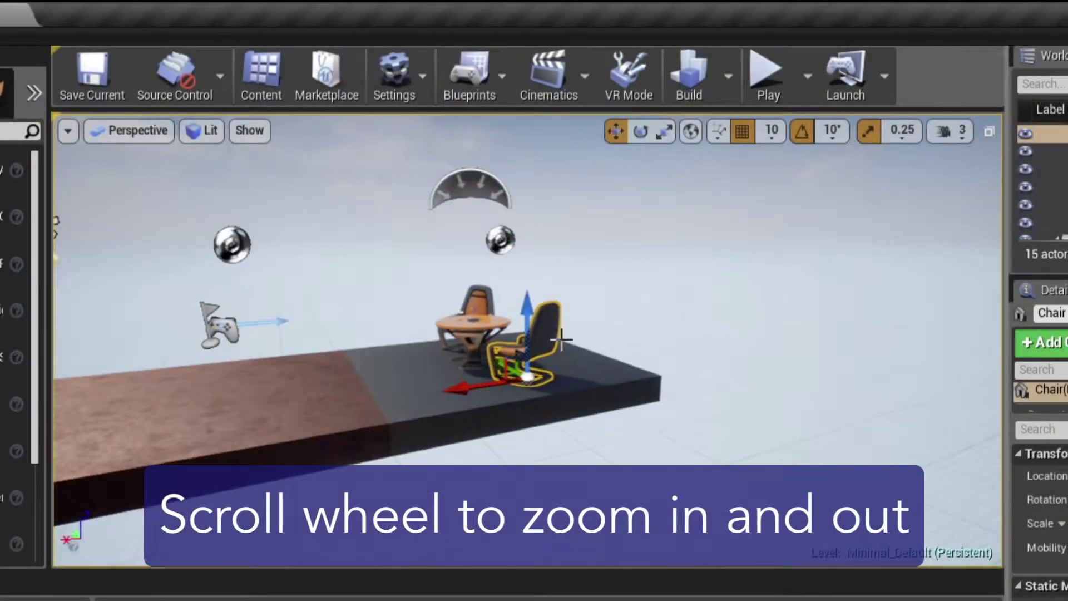
pyautogui.scroll(5, 343, 326)
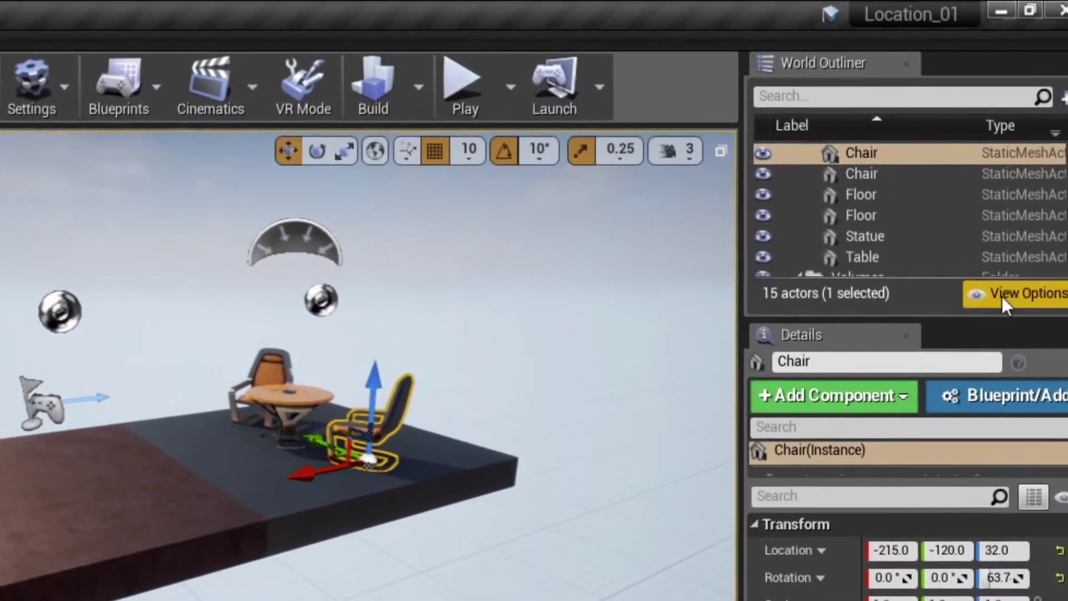
pyautogui.scroll(5, 953, 167)
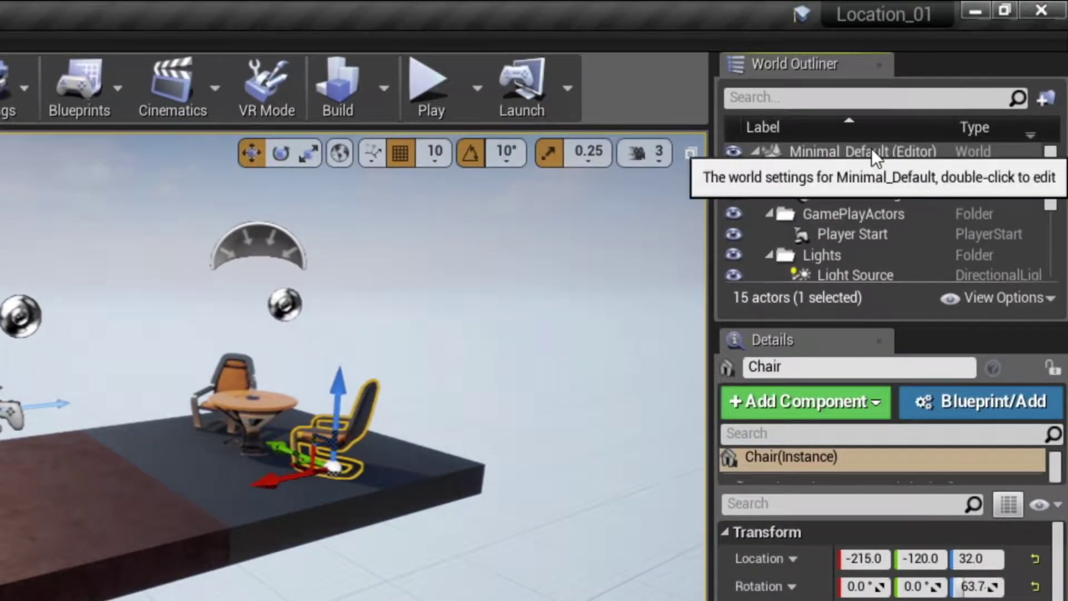
# - Create a new World Outliner folder for the level named StarterContent
pyautogui.rightClick(872, 148)
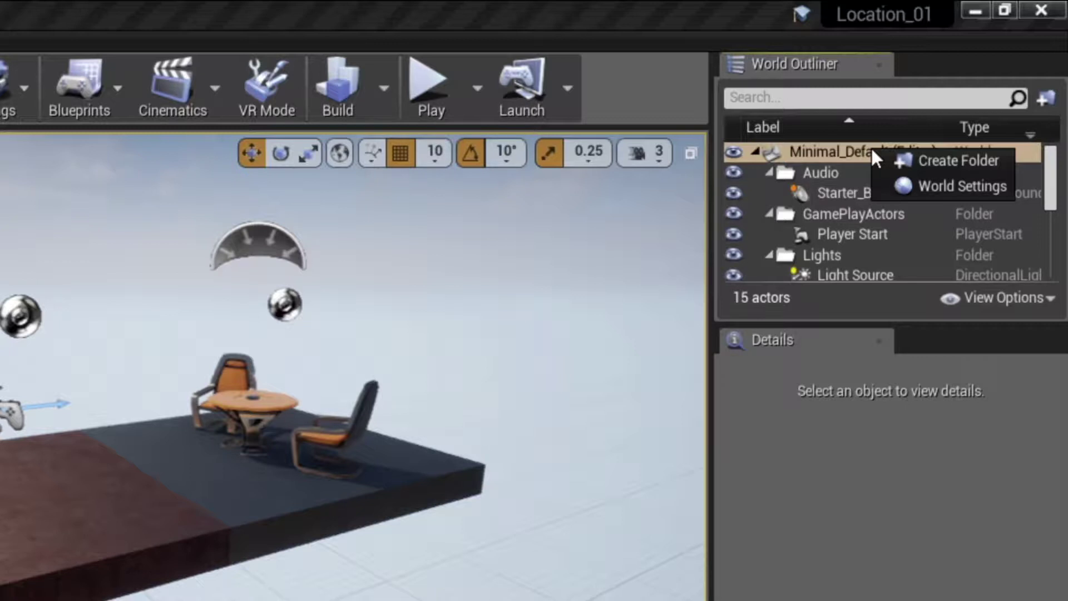
pyautogui.click(908, 159)
pyautogui.write('StarterContent')
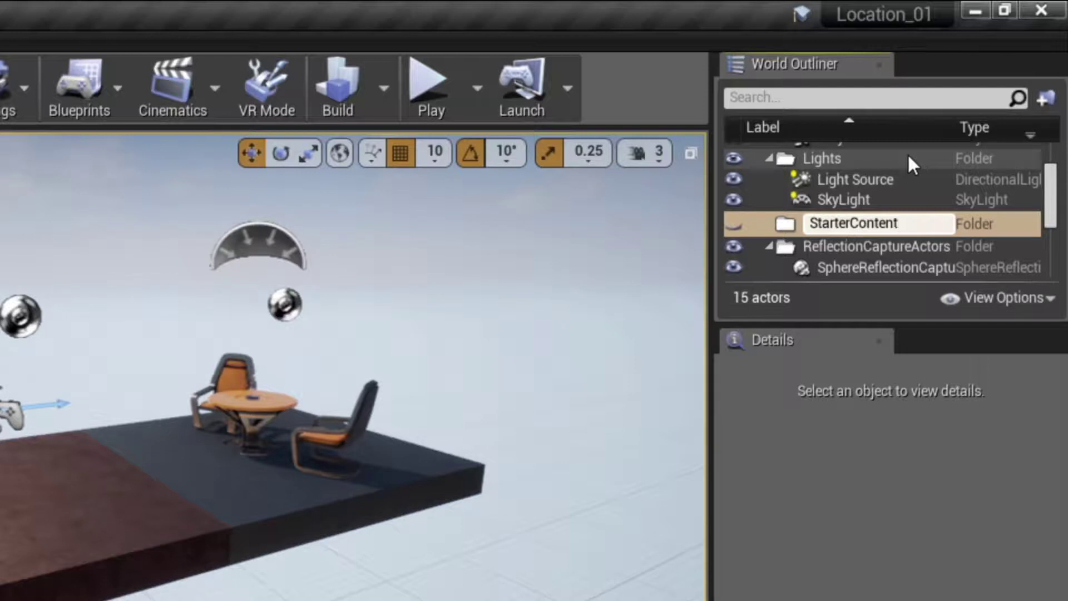
pyautogui.press('Return')
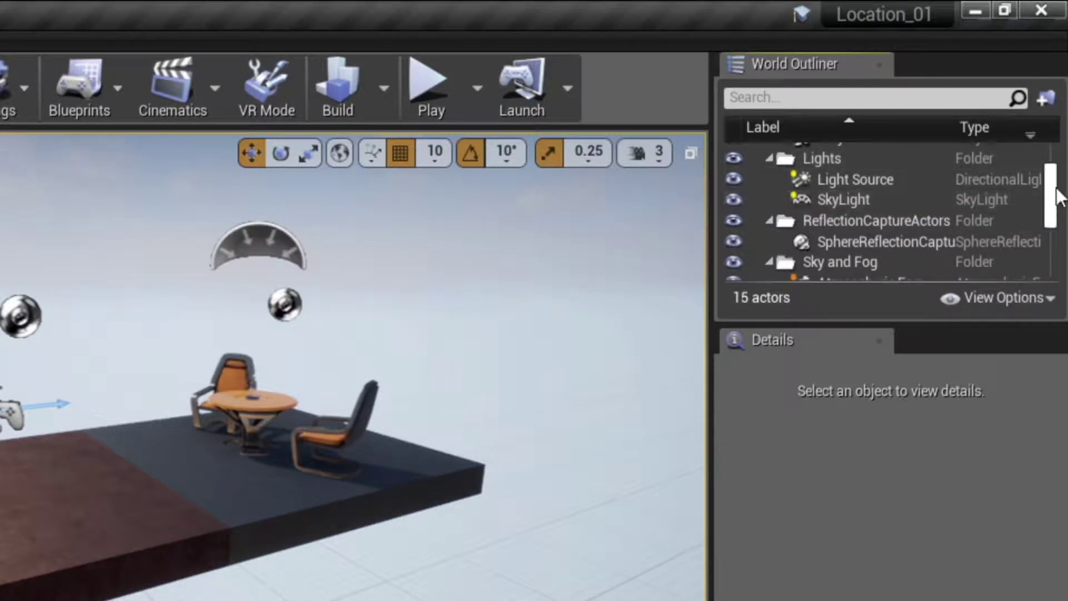
# - Move the StaticMeshes and Volumes folders into StarterContent and collapse it
pyautogui.moveTo(1052, 179); pyautogui.dragTo(1057, 222)
pyautogui.moveTo(793, 207); pyautogui.dragTo(839, 192)
pyautogui.click(771, 193)
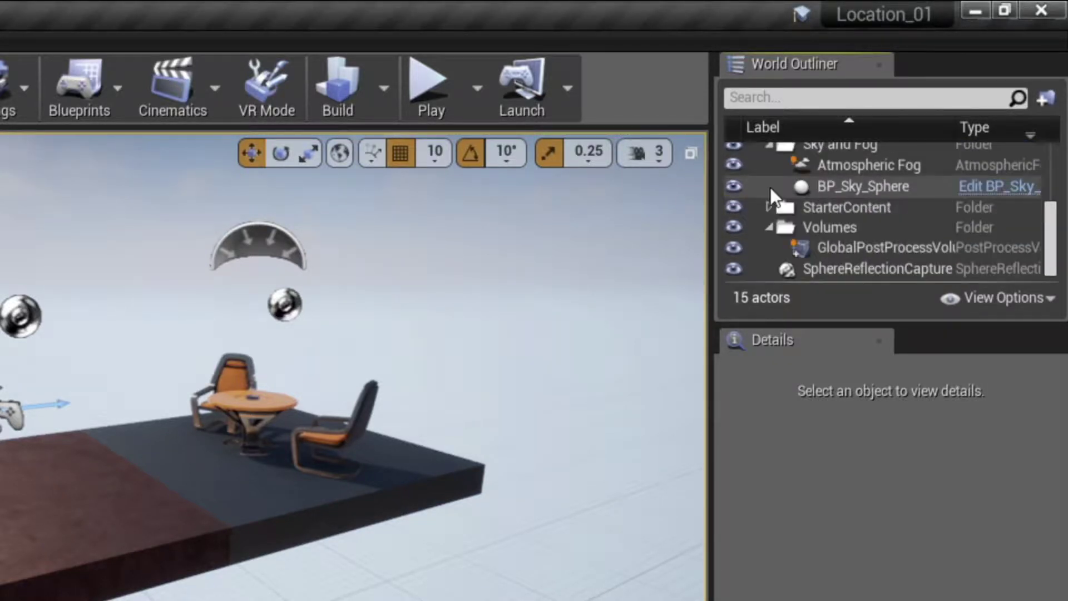
pyautogui.moveTo(813, 221); pyautogui.dragTo(836, 206)
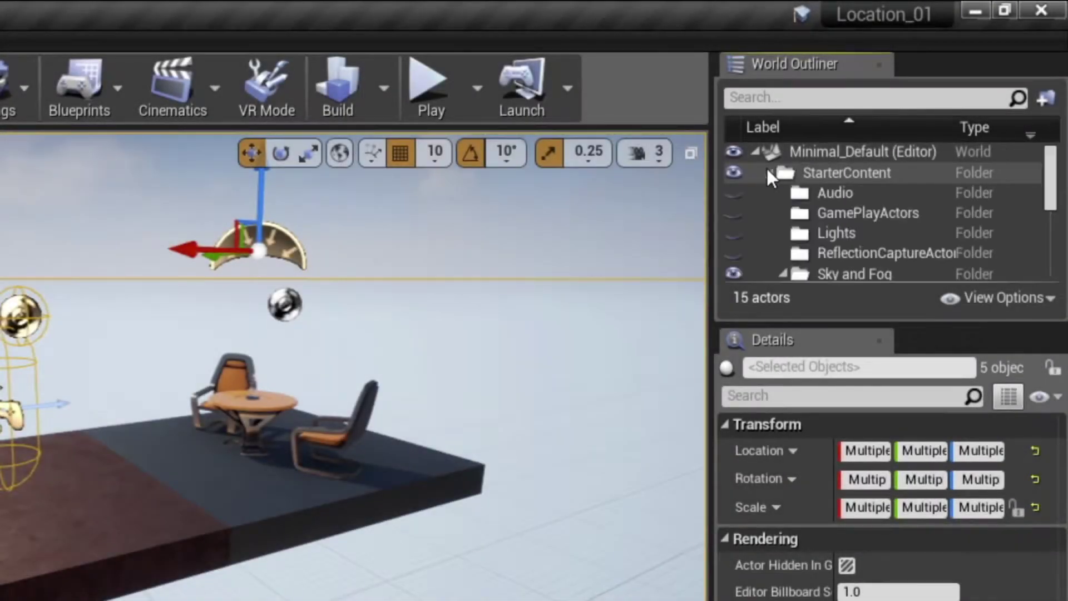
pyautogui.click(769, 171)
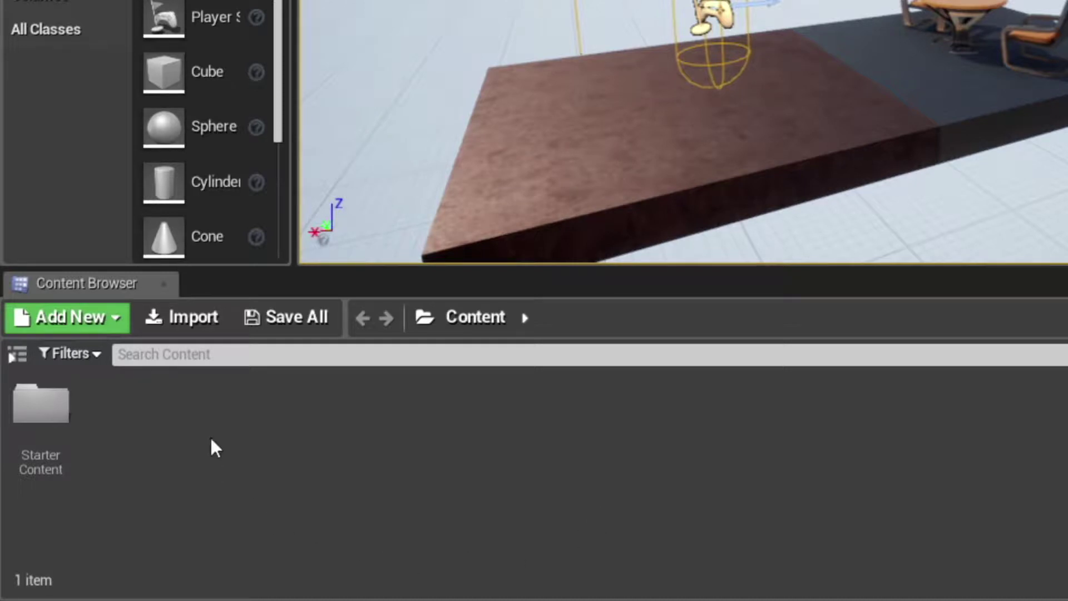
# - Add a folder named SketchupSet to the Content Browser's Content folder and open it
pyautogui.rightClick(184, 400)
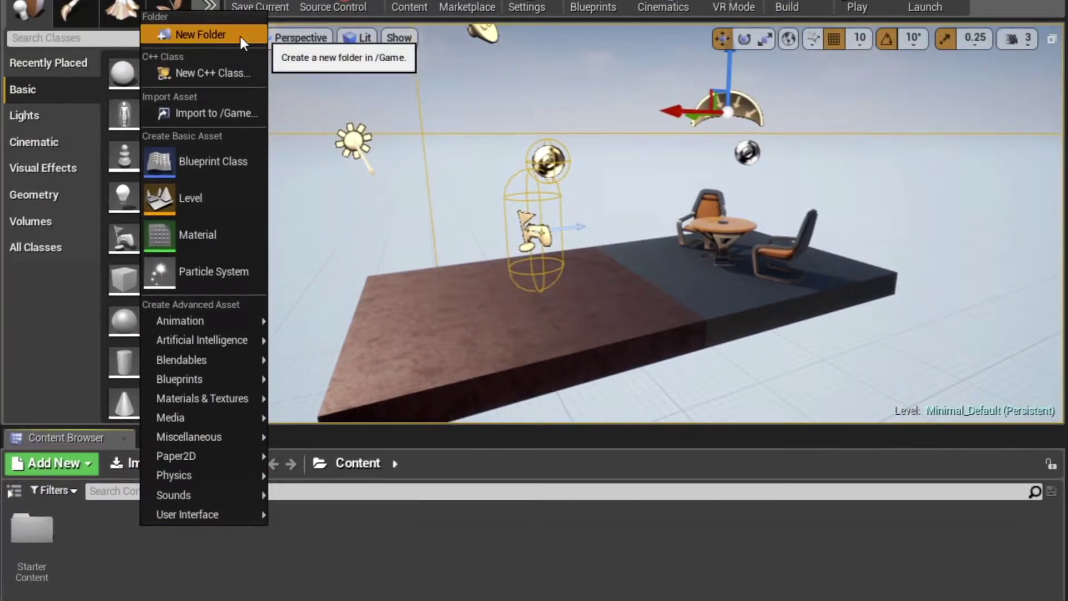
pyautogui.click(240, 35)
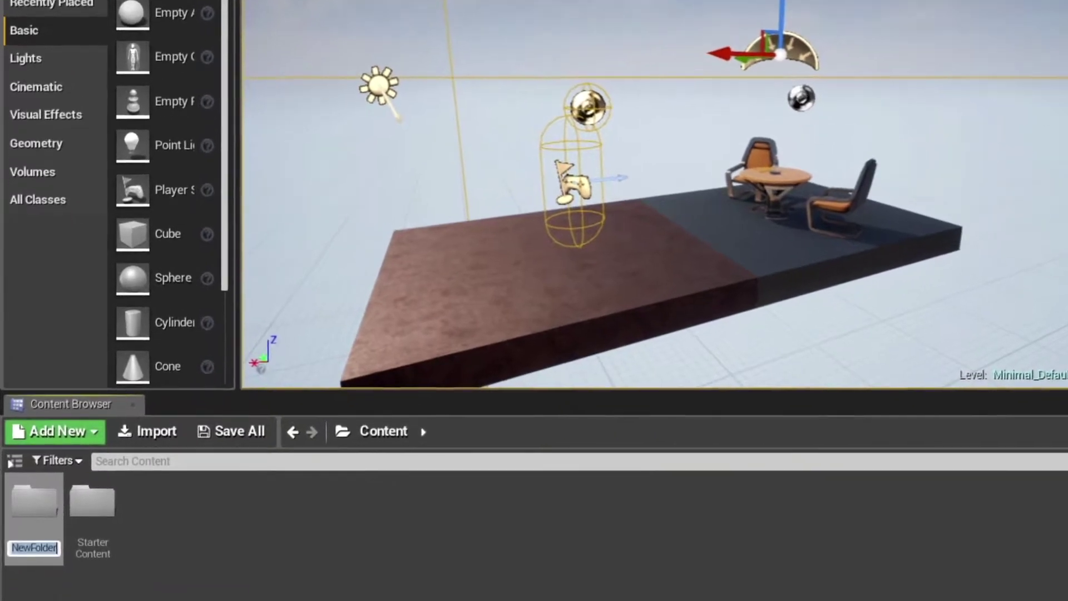
pyautogui.write('Sketchu')
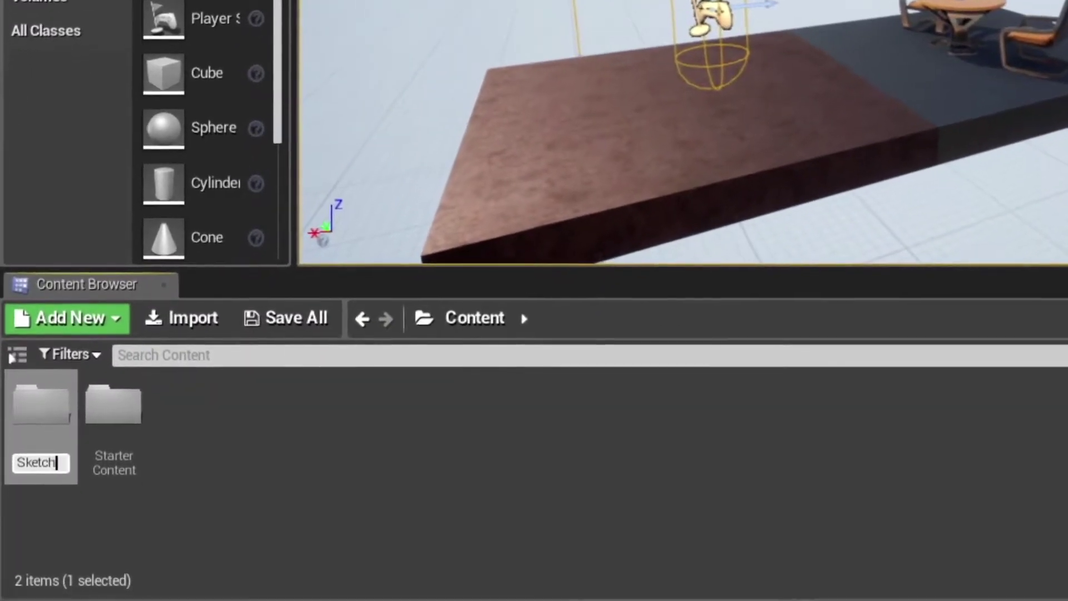
pyautogui.write('pSet')
pyautogui.press('Return')
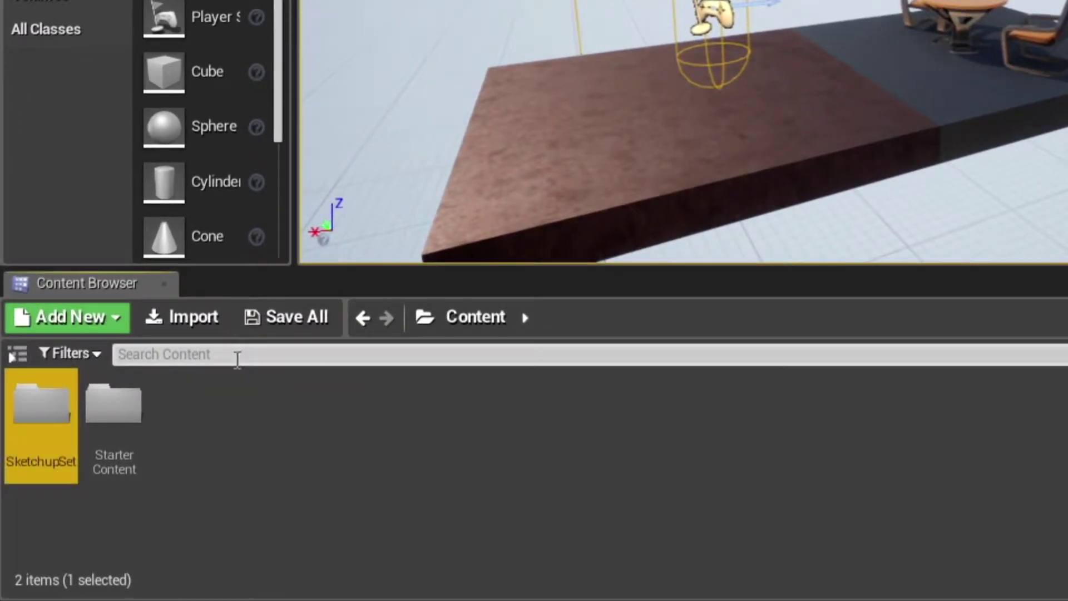
pyautogui.doubleClick(60, 411)
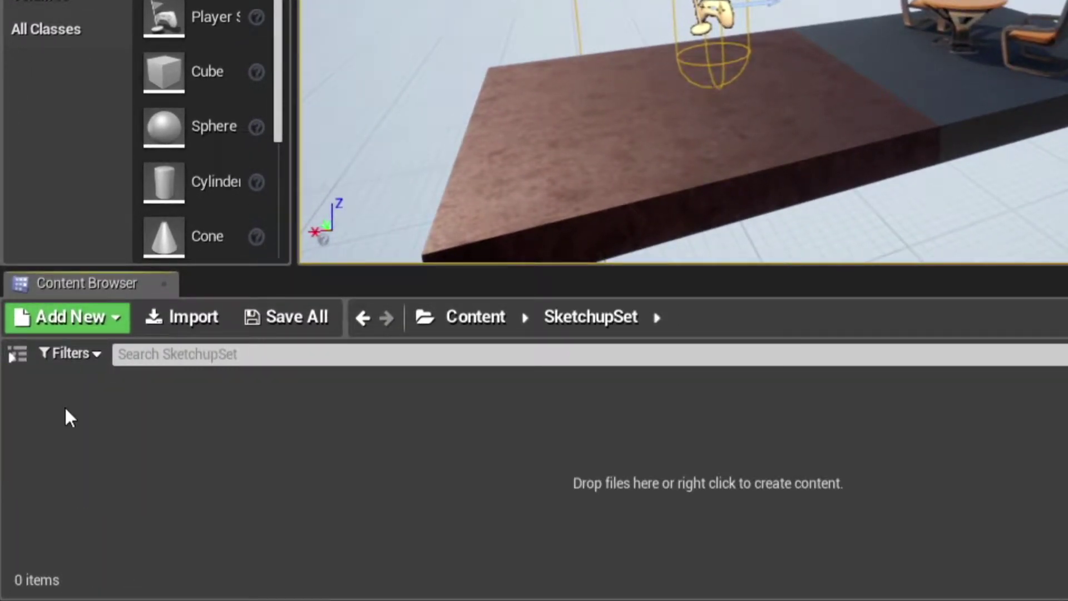
# - Import Previs/Sketchup/ShootLocation01.fbx with Import Materials and Import Textures unchecked
pyautogui.click(199, 320)
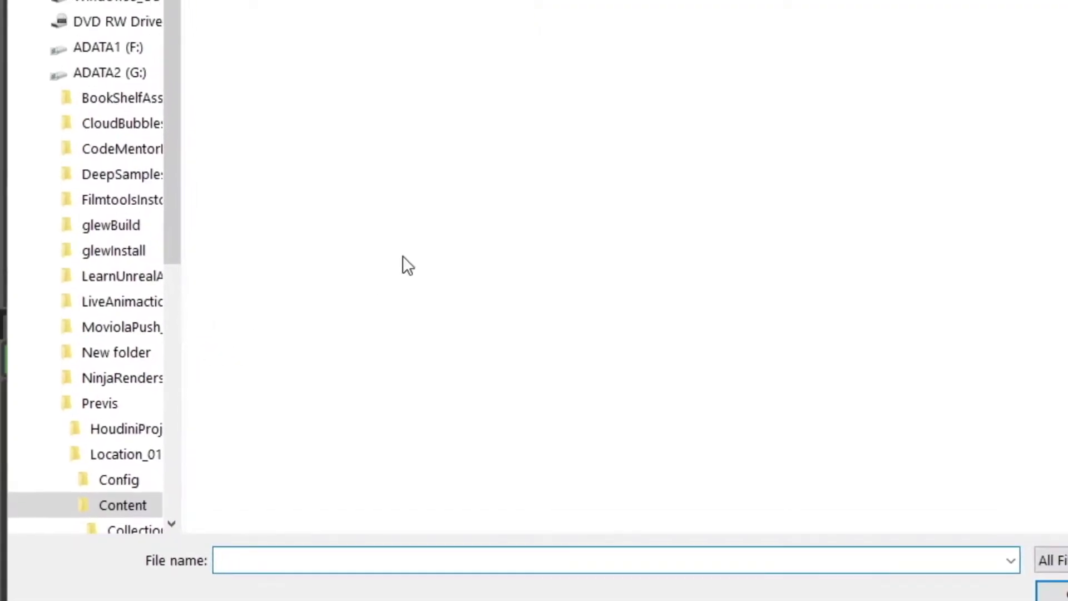
pyautogui.click(286, 25)
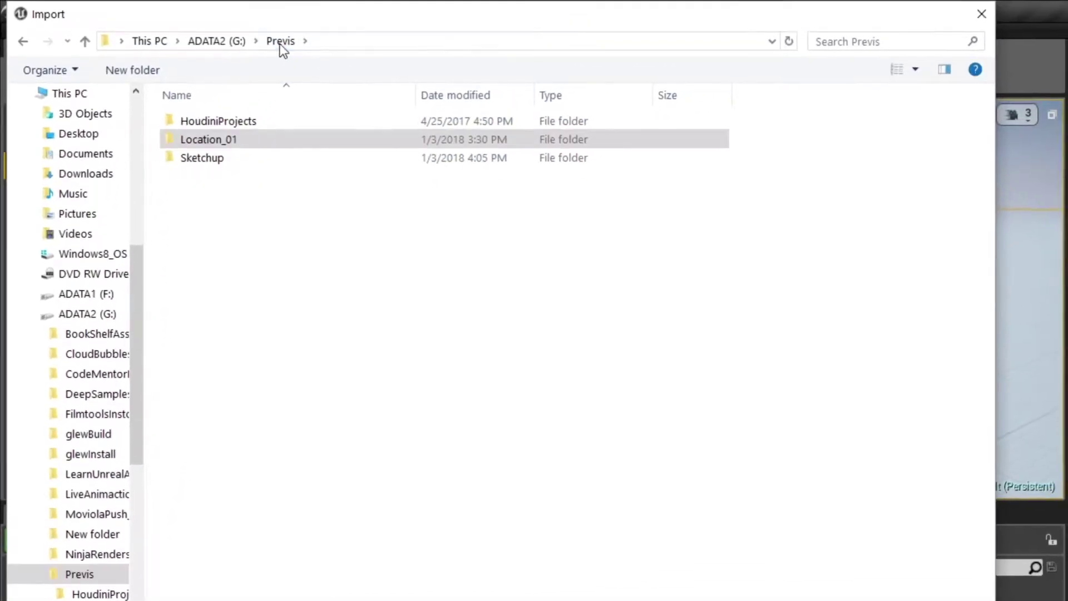
pyautogui.doubleClick(218, 159)
pyautogui.click(262, 119)
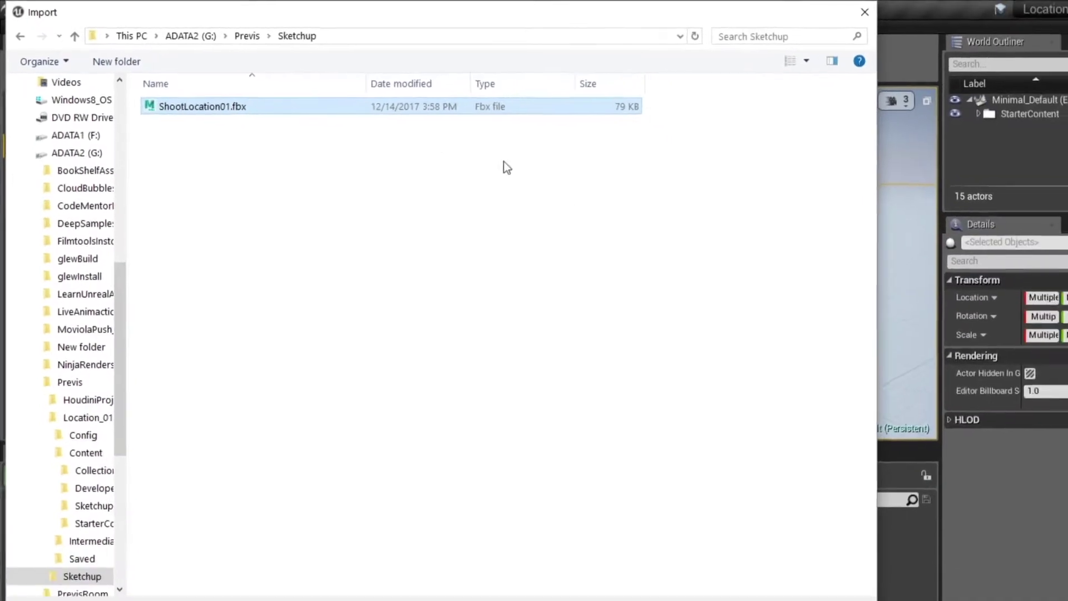
pyautogui.click(684, 582)
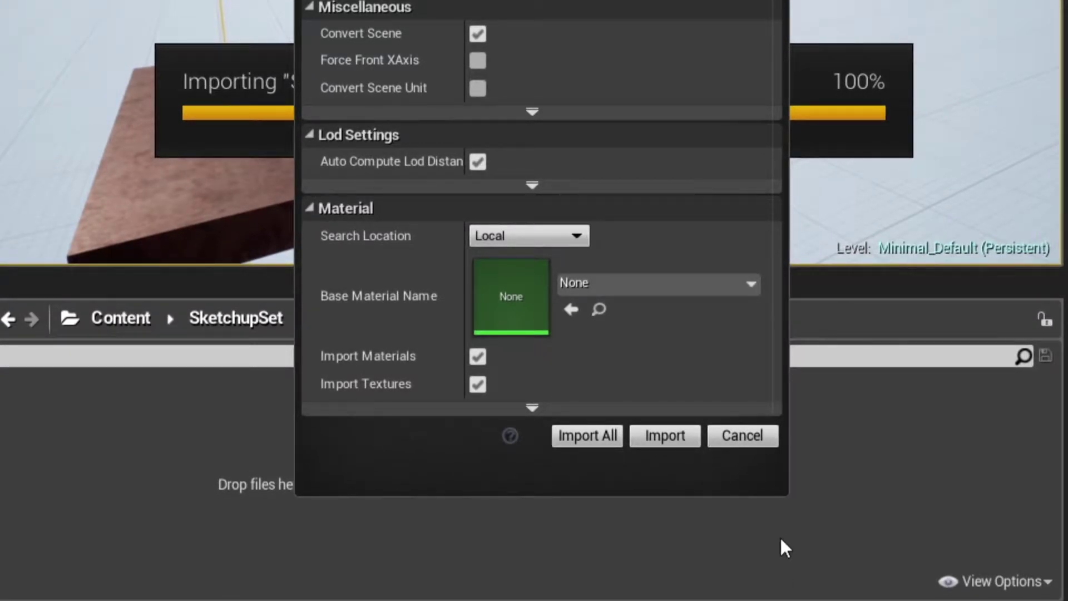
pyautogui.click(480, 359)
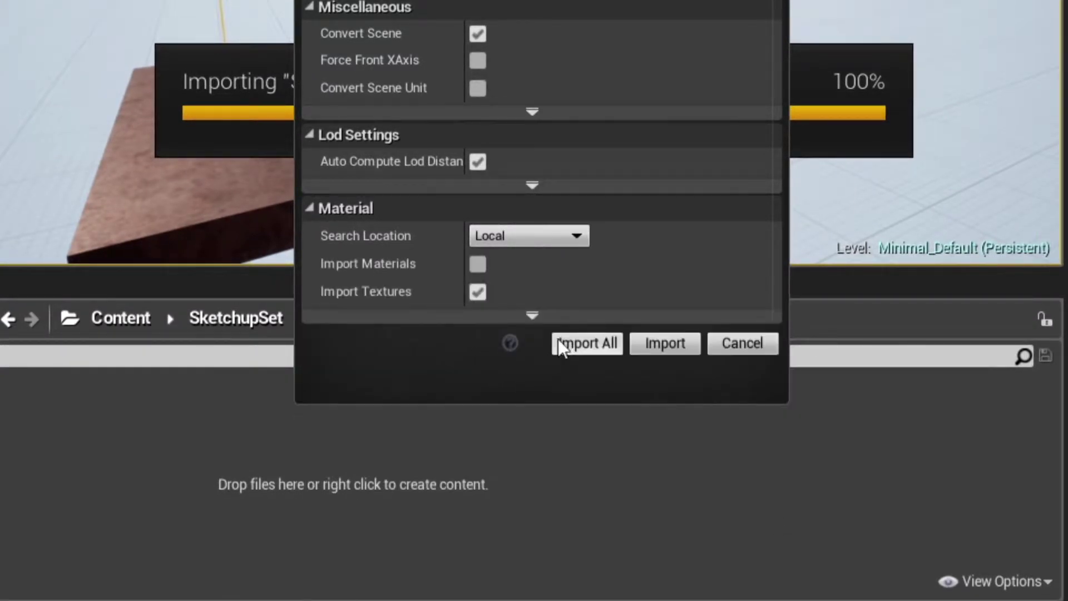
pyautogui.click(479, 290)
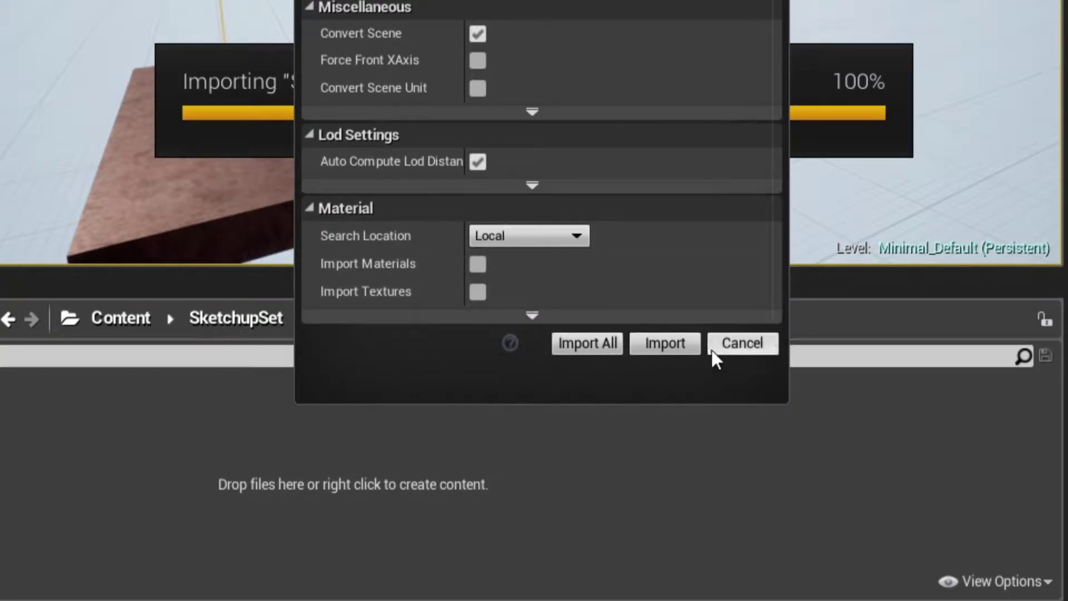
pyautogui.click(680, 353)
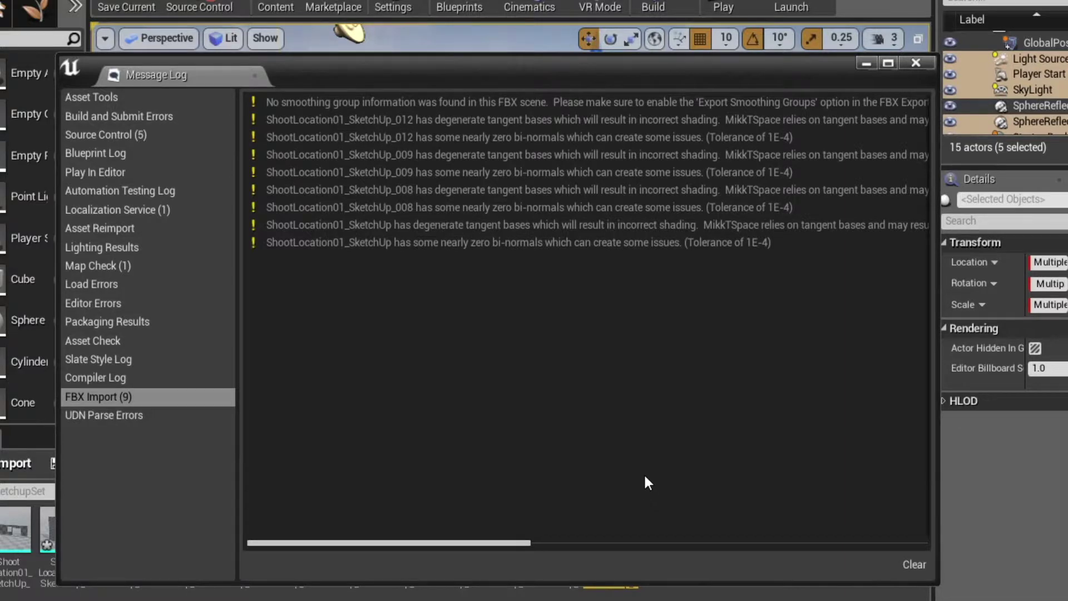
# - Close the warnings log and drag all 14 imported SketchUp assets into the level
pyautogui.click(916, 62)
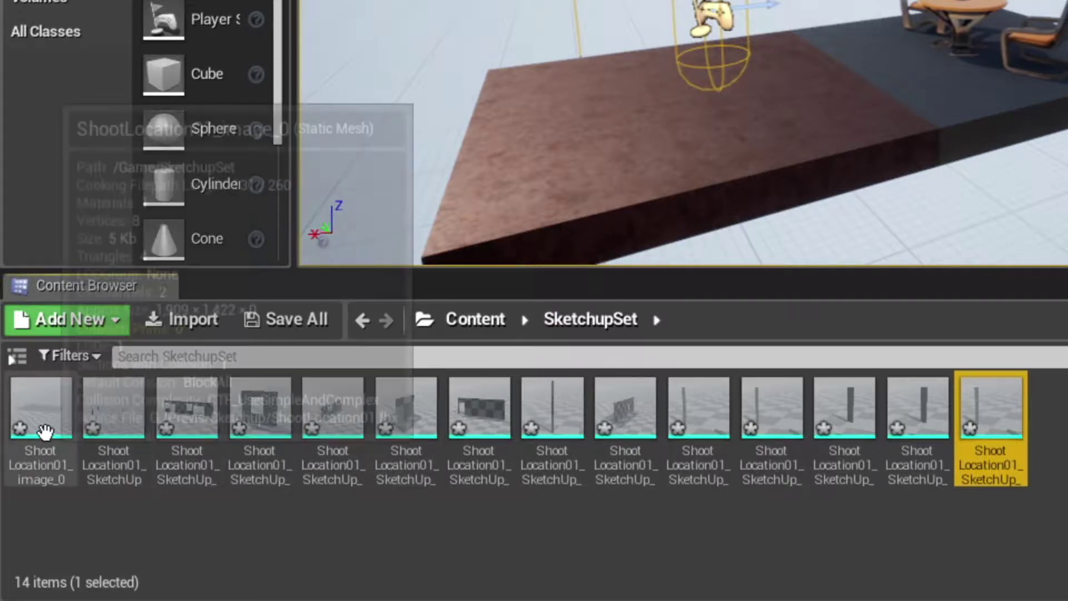
pyautogui.click(43, 427)
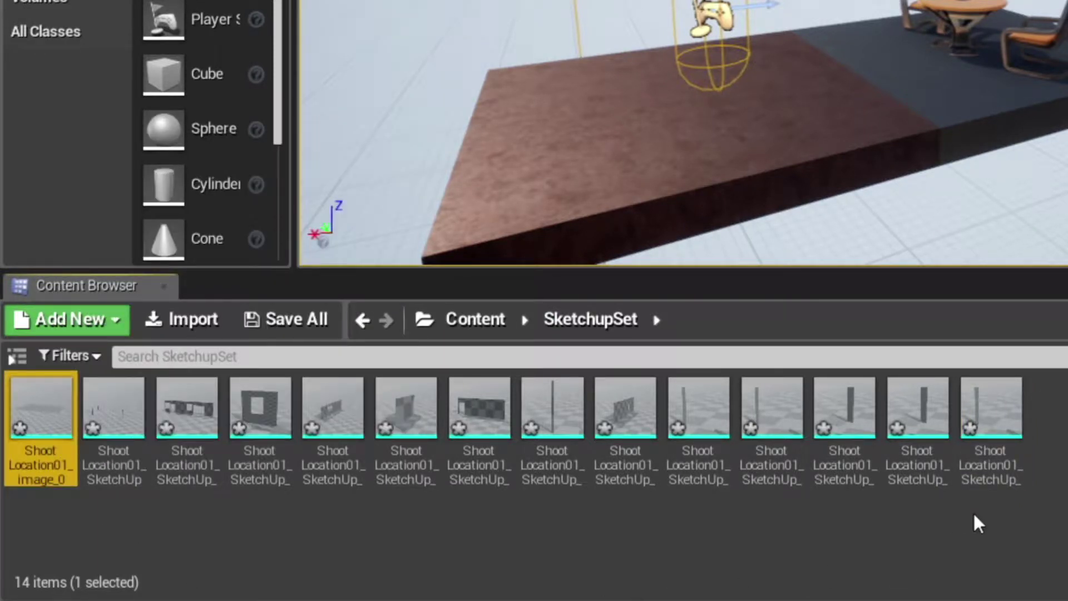
pyautogui.keyDown('shift'); pyautogui.click(1002, 410); pyautogui.keyUp('shift')
pyautogui.moveTo(823, 405); pyautogui.dragTo(834, 385)
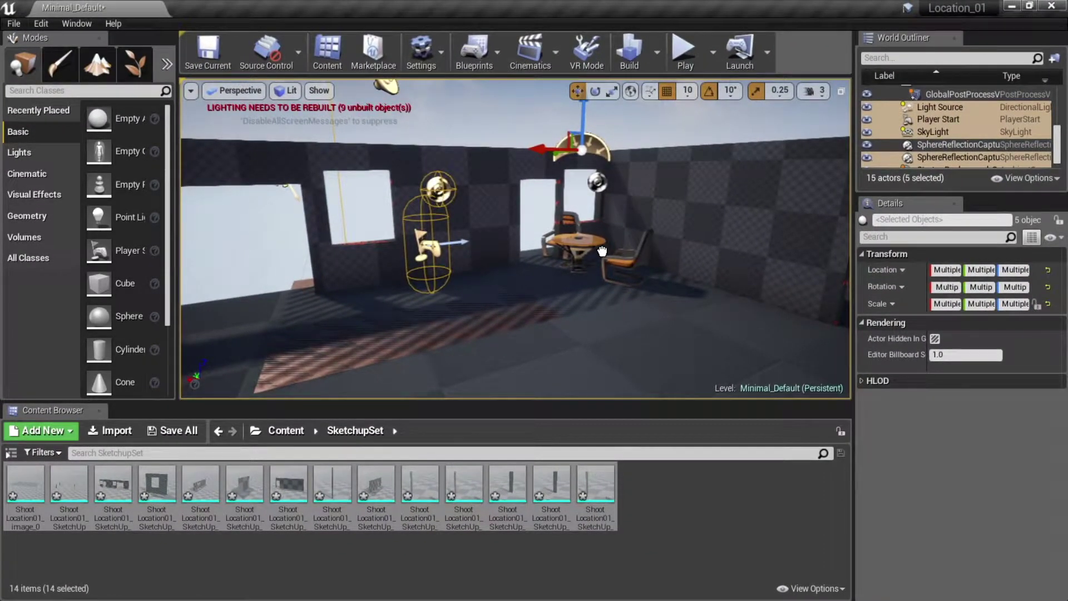
pyautogui.moveTo(602, 251); pyautogui.dragTo(603, 251)
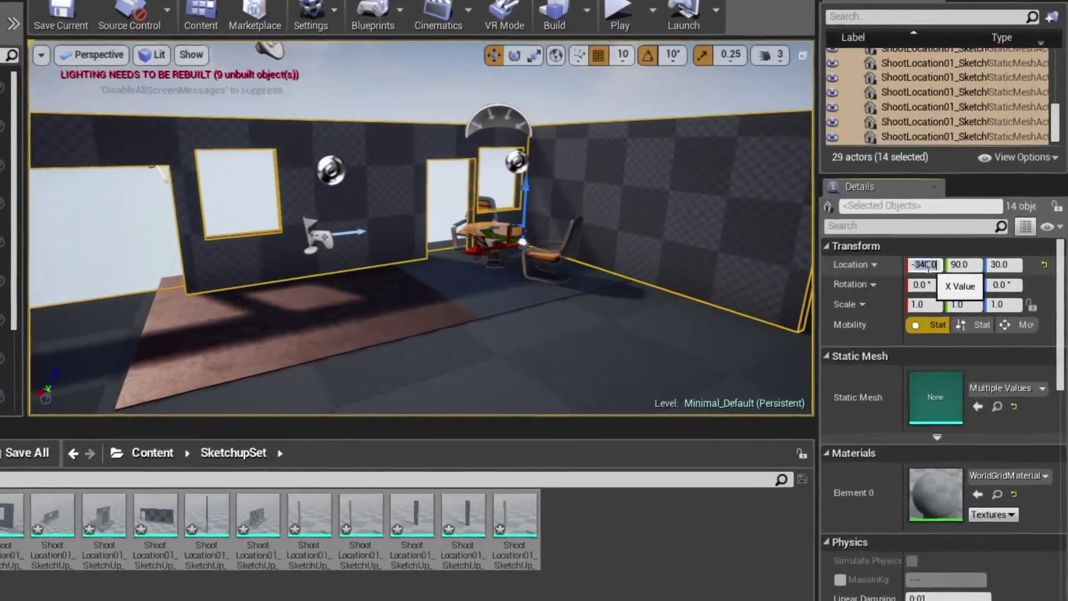
# - Set the pieces' location to X 0, Y 0, Z 0, then select a single wall piece
pyautogui.click(949, 271)
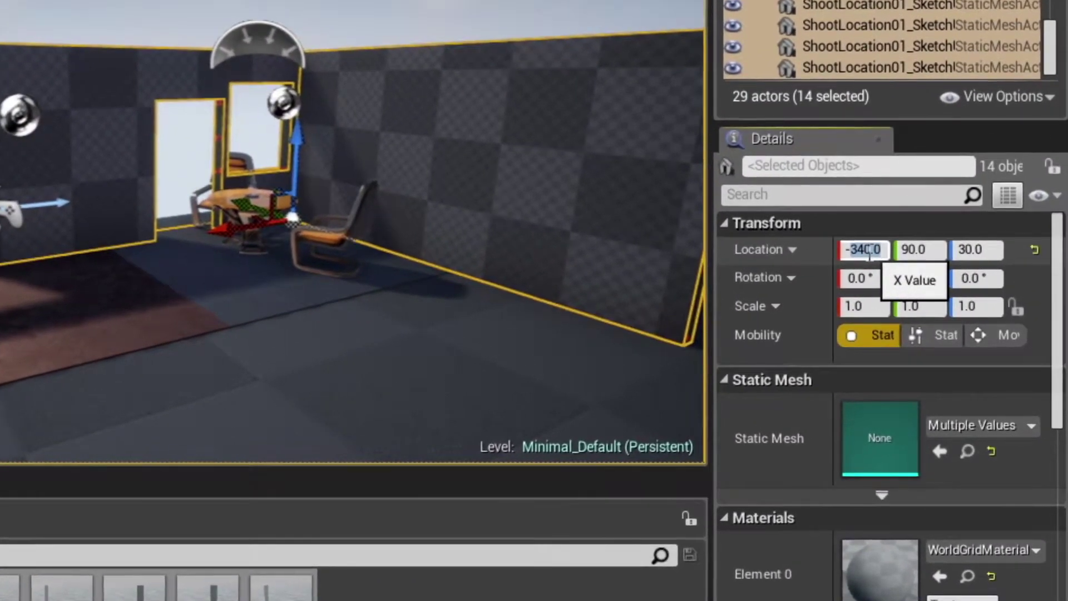
pyautogui.write('-0')
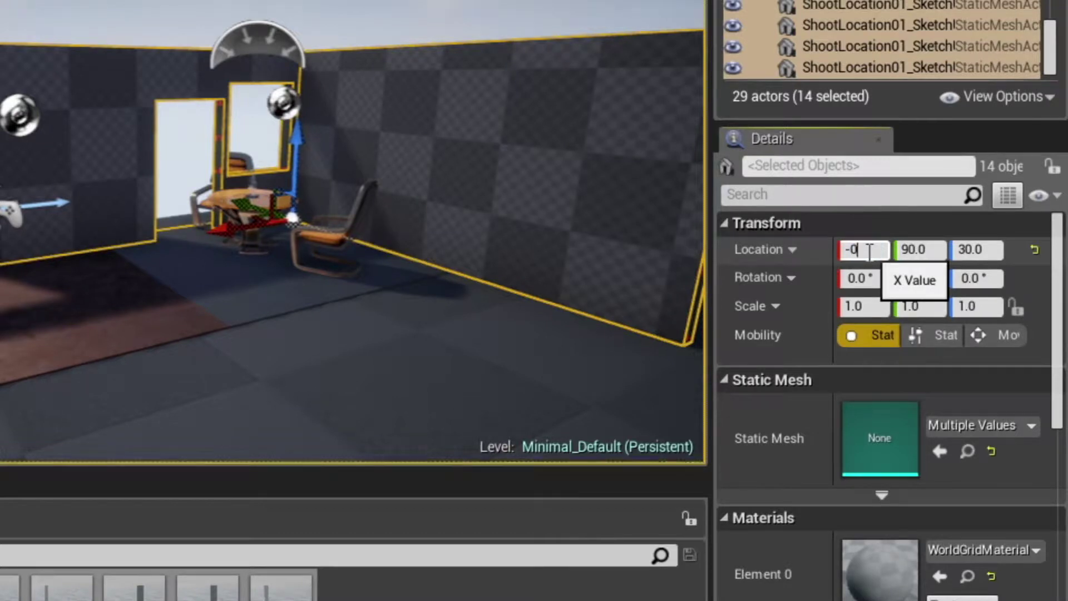
pyautogui.click(939, 250)
pyautogui.write('0')
pyautogui.click(994, 251)
pyautogui.write('0')
pyautogui.press('Return')
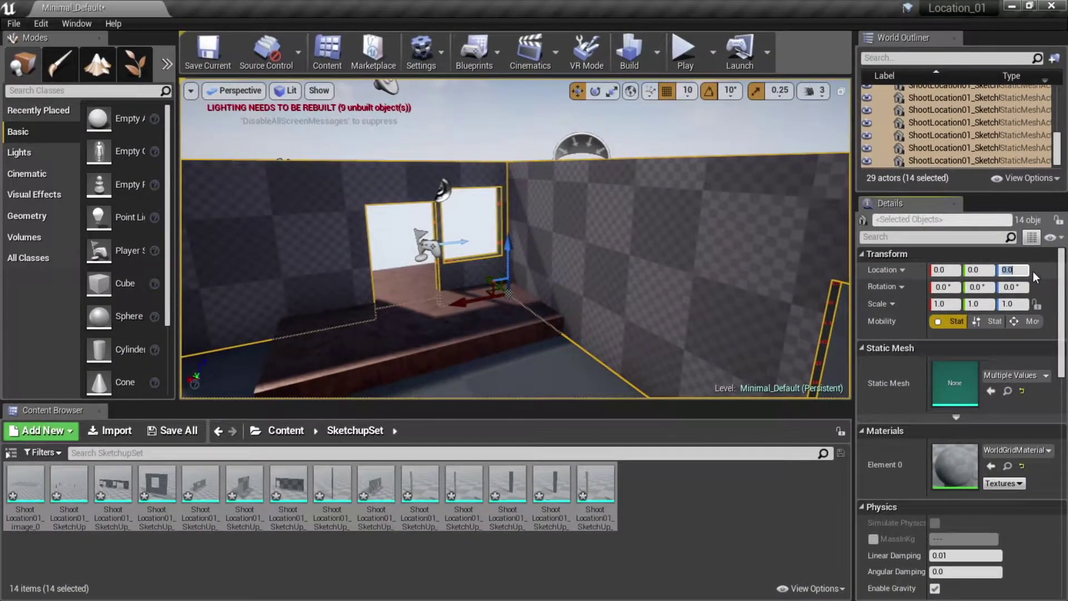
pyautogui.click(672, 232)
# - Frame the selected wall, then add a '35 feet' label above the red dimension line
pyautogui.press('f')
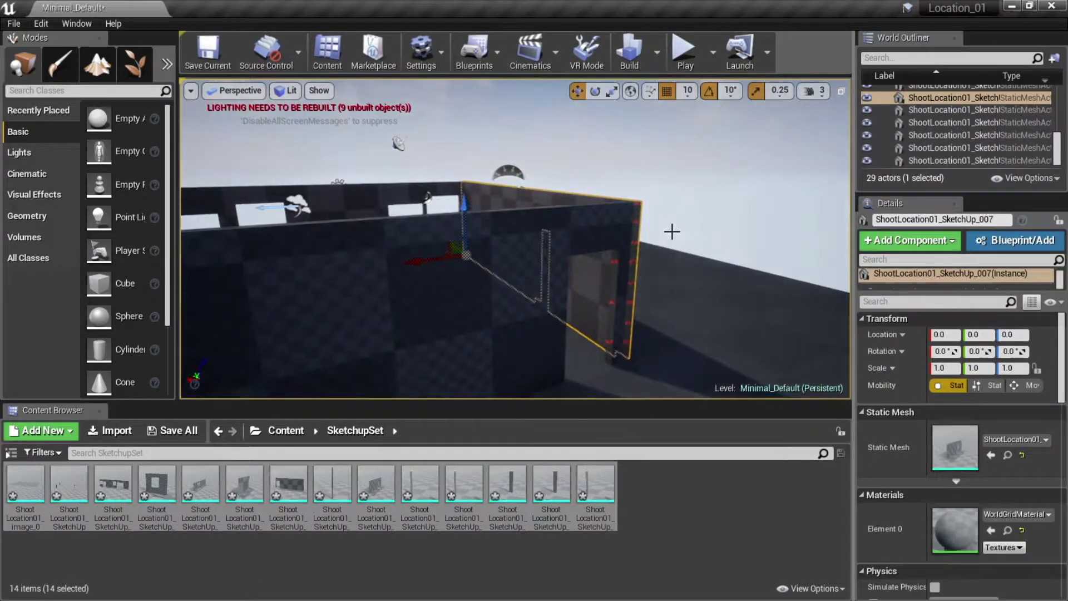
pyautogui.keyDown('alt'); pyautogui.moveTo(414, 205); pyautogui.dragTo(332, 476); pyautogui.keyUp('alt')
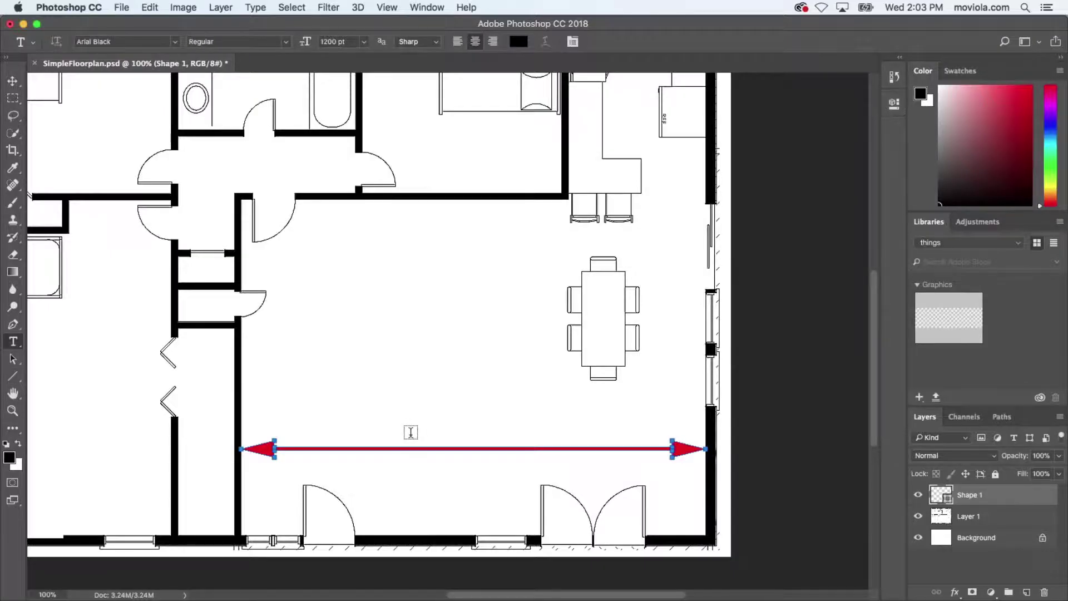
pyautogui.click(411, 437)
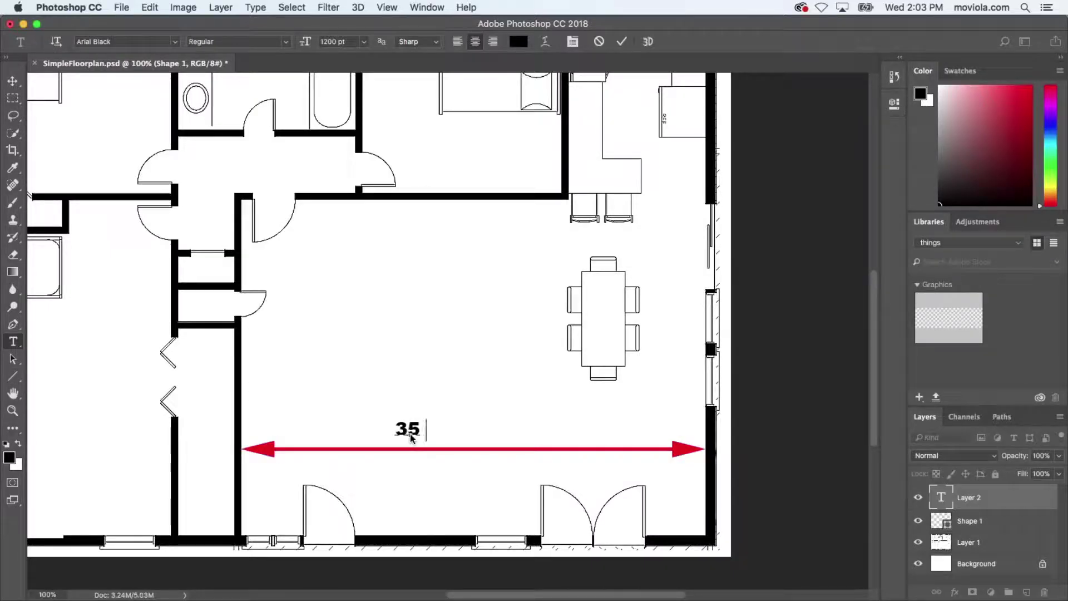
pyautogui.write('35 feet')
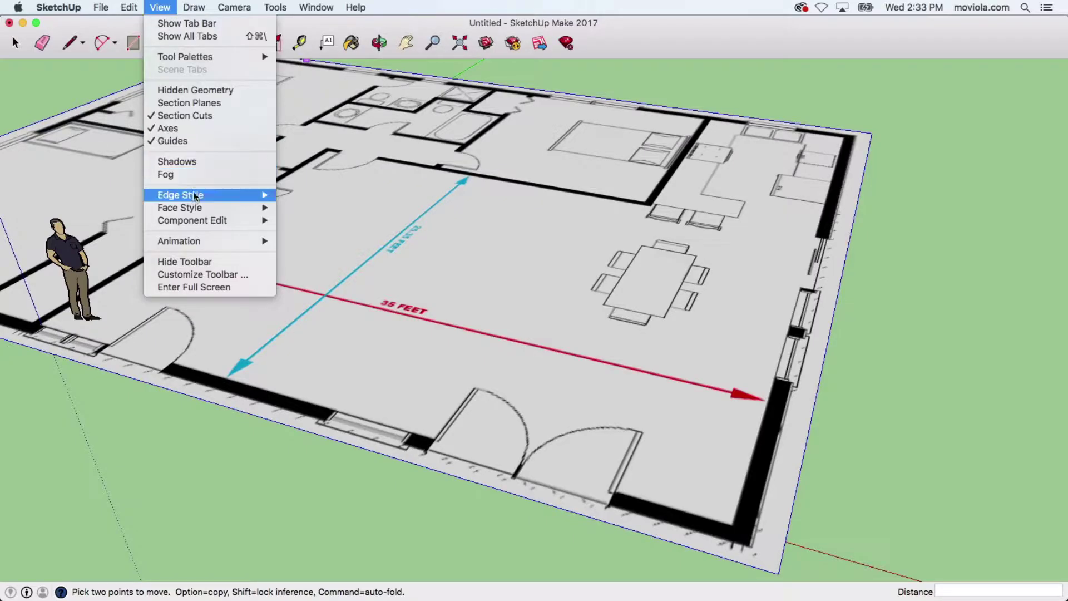
# - Switch SketchUp's face style to X-ray and orbit over the floor plan
pyautogui.moveTo(195, 207)
pyautogui.click(306, 209)
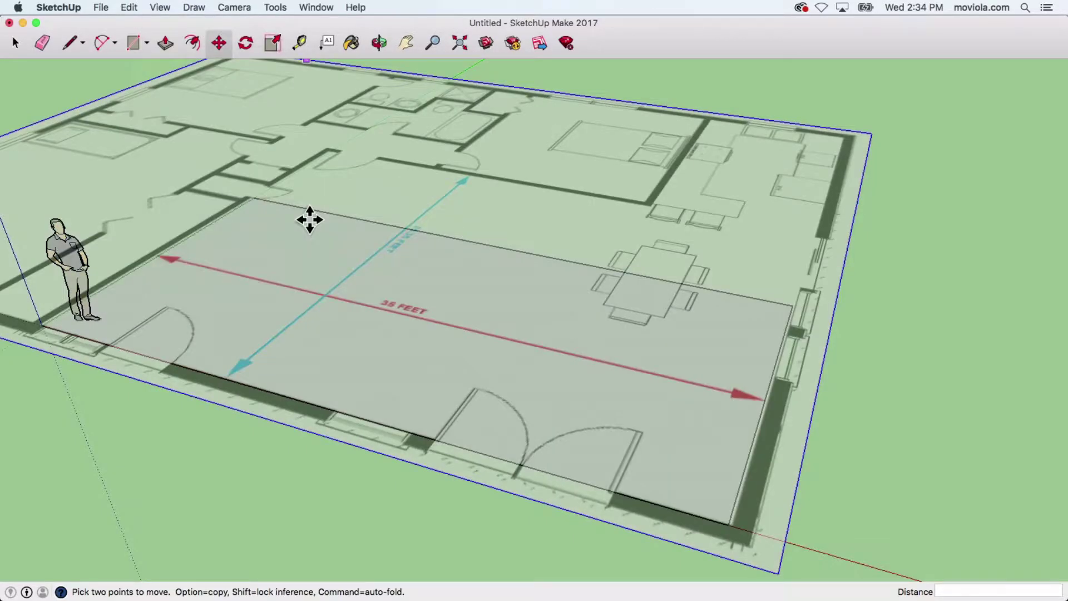
pyautogui.moveTo(308, 219); pyautogui.dragTo(389, 279, button='middle')
# - Search Google for '35 feet in meters' to get 10.668 meters
pyautogui.press('m')
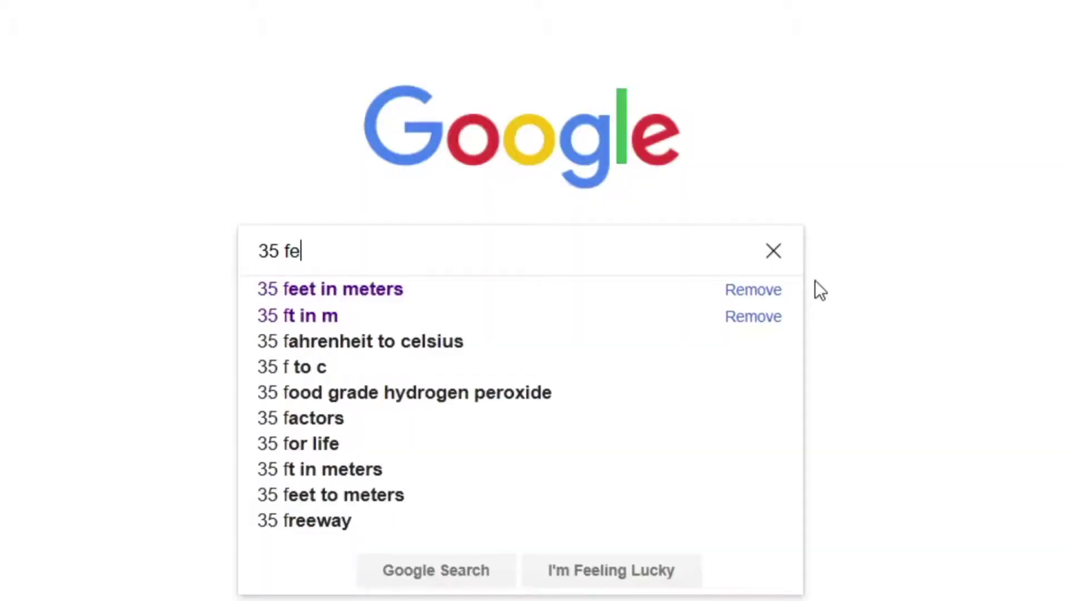
pyautogui.write('et')
pyautogui.press('Down')
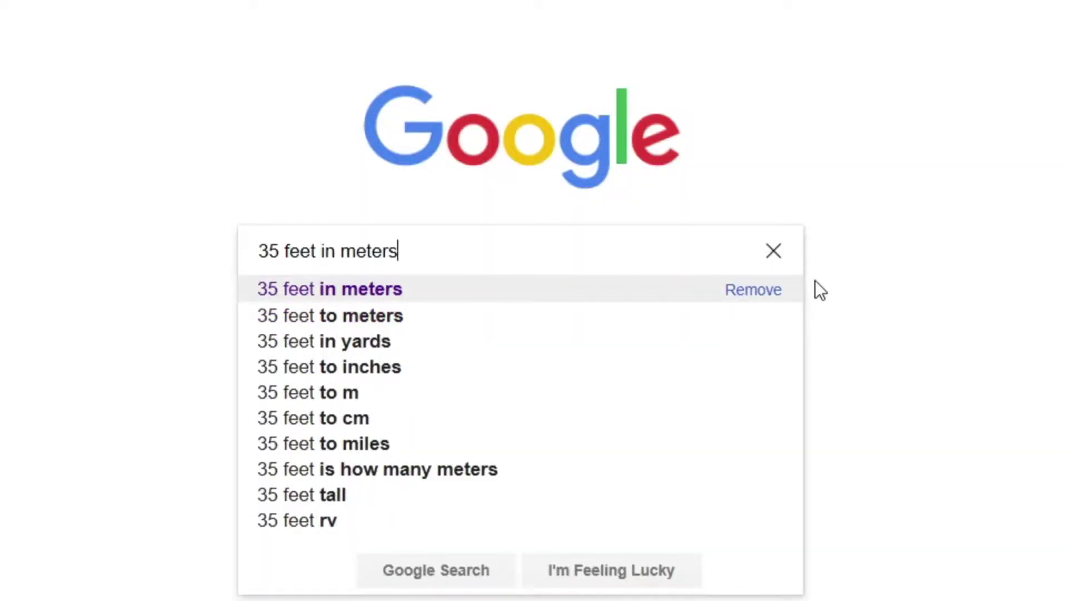
pyautogui.press('Return')
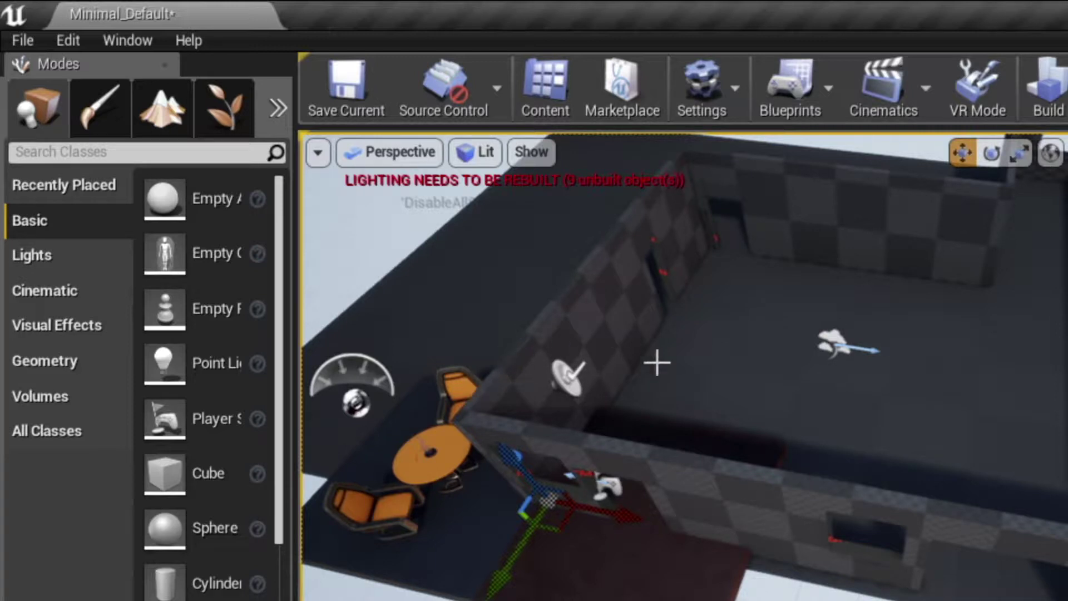
# - Place a cube near the back wall and set its X scale to 10.668
pyautogui.moveTo(180, 196)
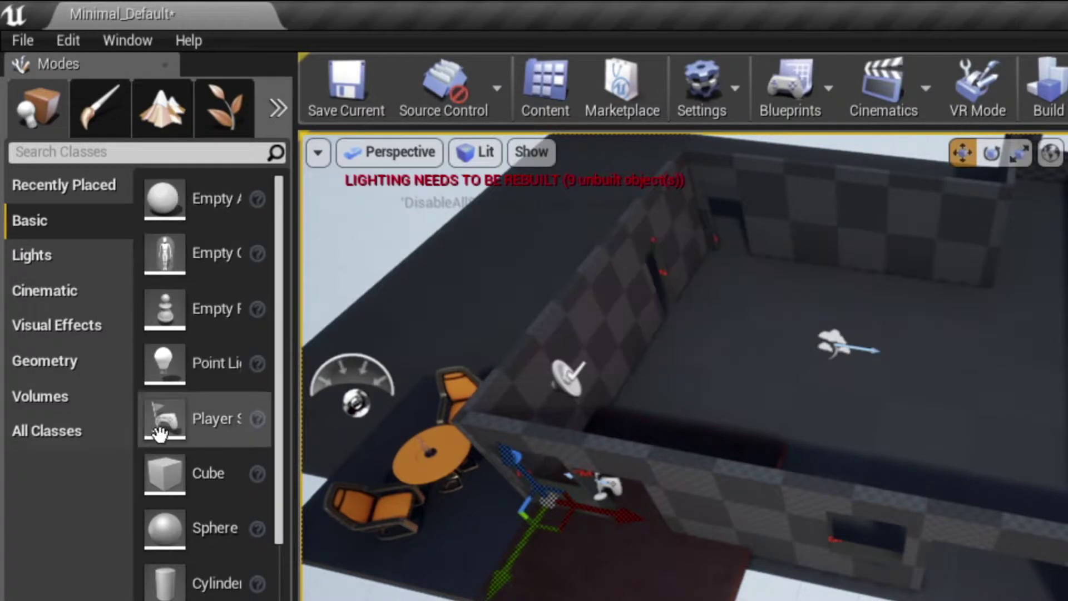
pyautogui.moveTo(159, 489); pyautogui.dragTo(816, 403)
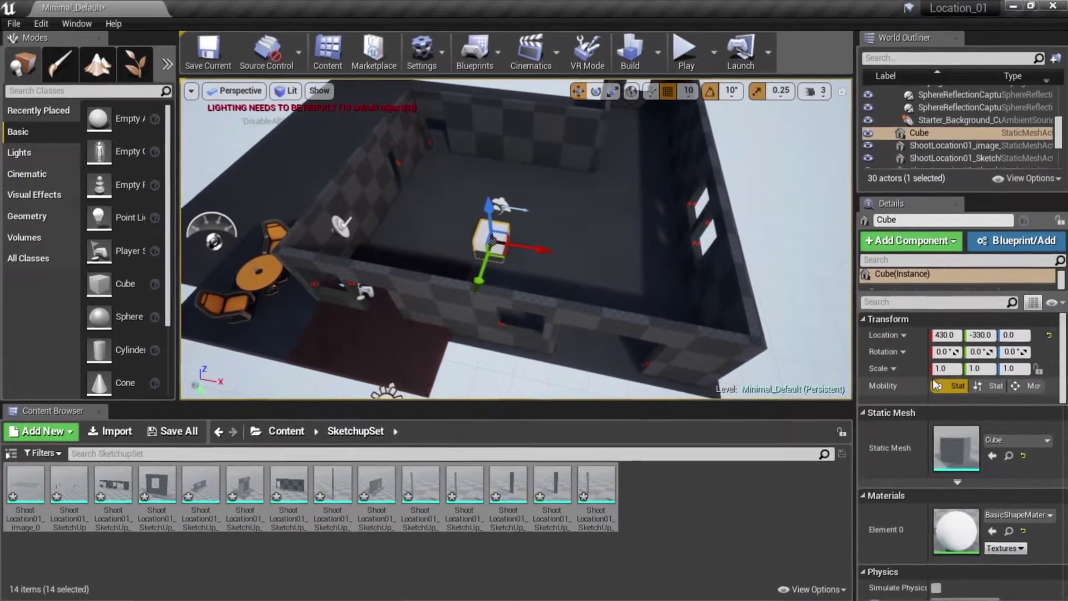
pyautogui.click(1001, 390)
pyautogui.write('10')
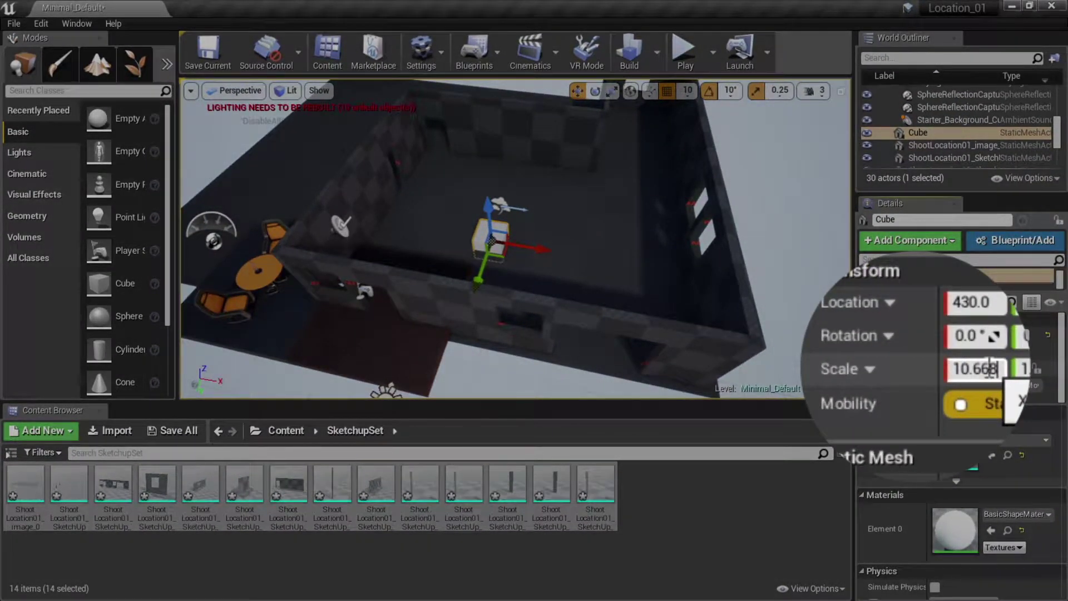
pyautogui.write('.668')
pyautogui.press('Return')
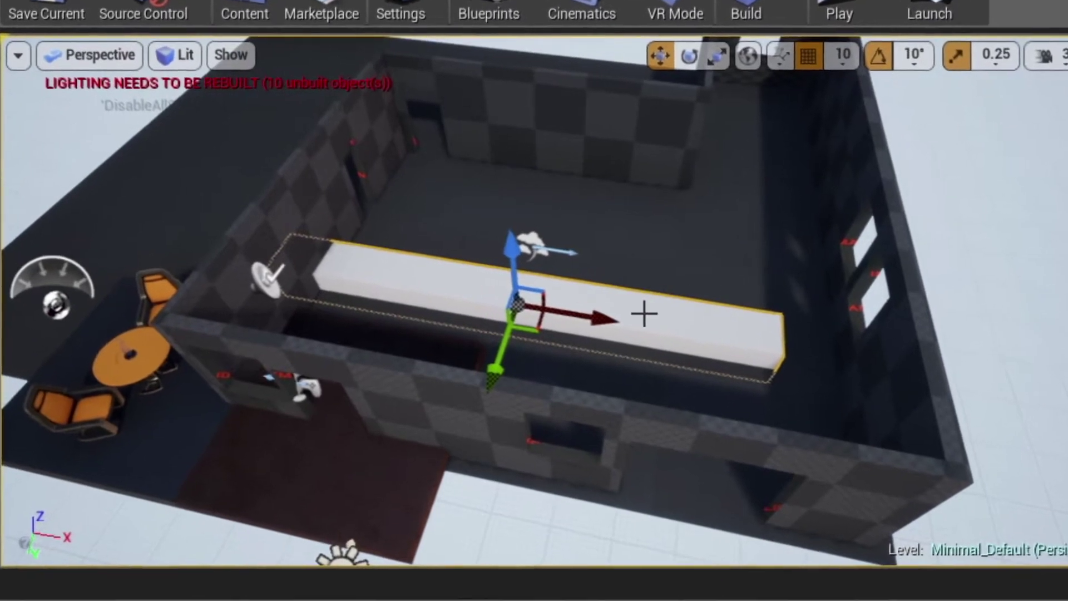
# - Slide the long white bar along X across the room, orbiting to check its position
pyautogui.moveTo(596, 310); pyautogui.dragTo(660, 346)
pyautogui.keyDown('alt'); pyautogui.moveTo(744, 254); pyautogui.dragTo(761, 244); pyautogui.keyUp('alt')
pyautogui.keyDown('alt'); pyautogui.moveTo(522, 207); pyautogui.dragTo(564, 305); pyautogui.keyUp('alt')
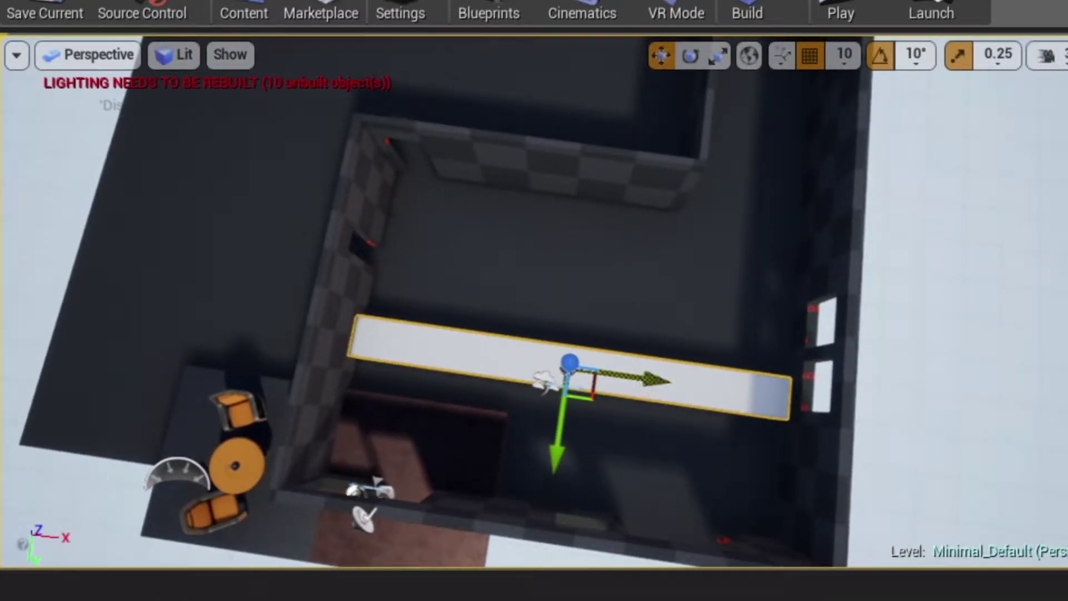
pyautogui.moveTo(651, 381); pyautogui.dragTo(658, 384)
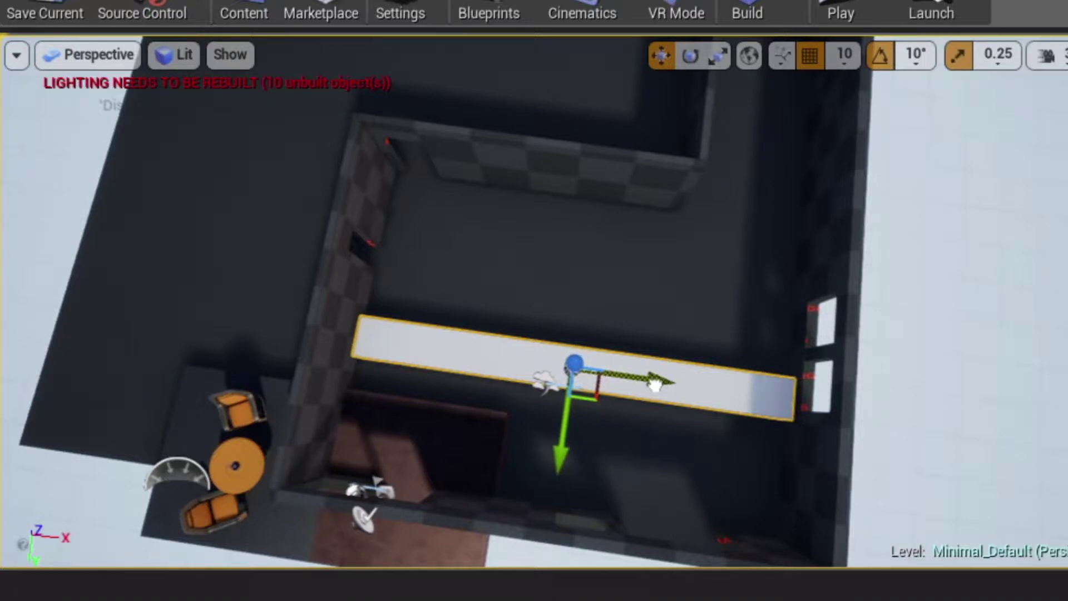
pyautogui.scroll(-3, 547, 394)
pyautogui.keyDown('alt'); pyautogui.moveTo(547, 394); pyautogui.dragTo(706, 384); pyautogui.keyUp('alt')
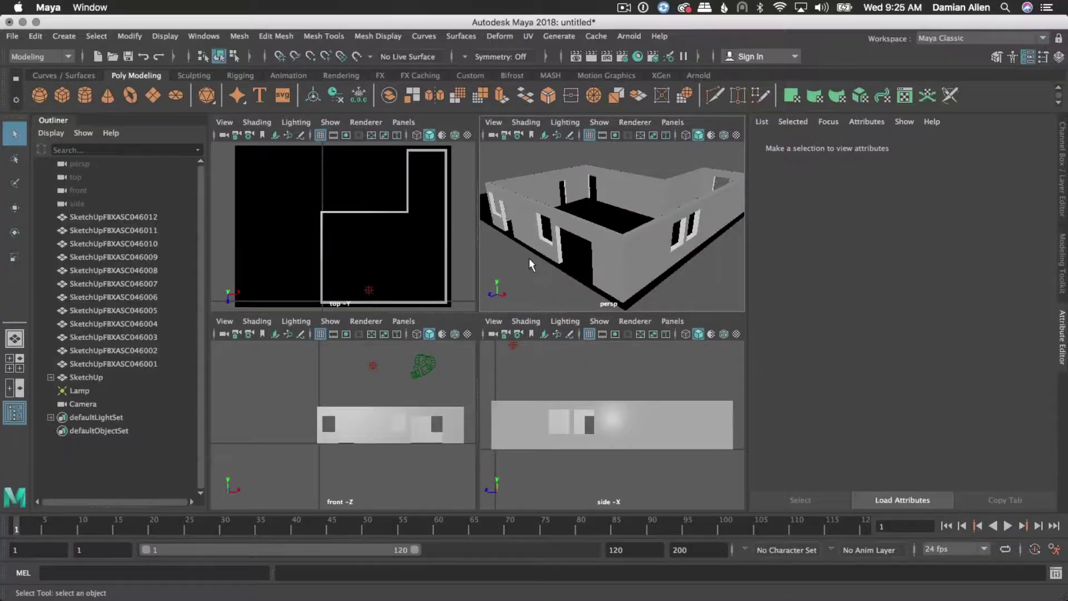
# - Tumble Maya's persp camera around the house, lowering it onto the outer walls
pyautogui.keyDown('alt'); pyautogui.moveTo(556, 256); pyautogui.dragTo(532, 276); pyautogui.keyUp('alt')
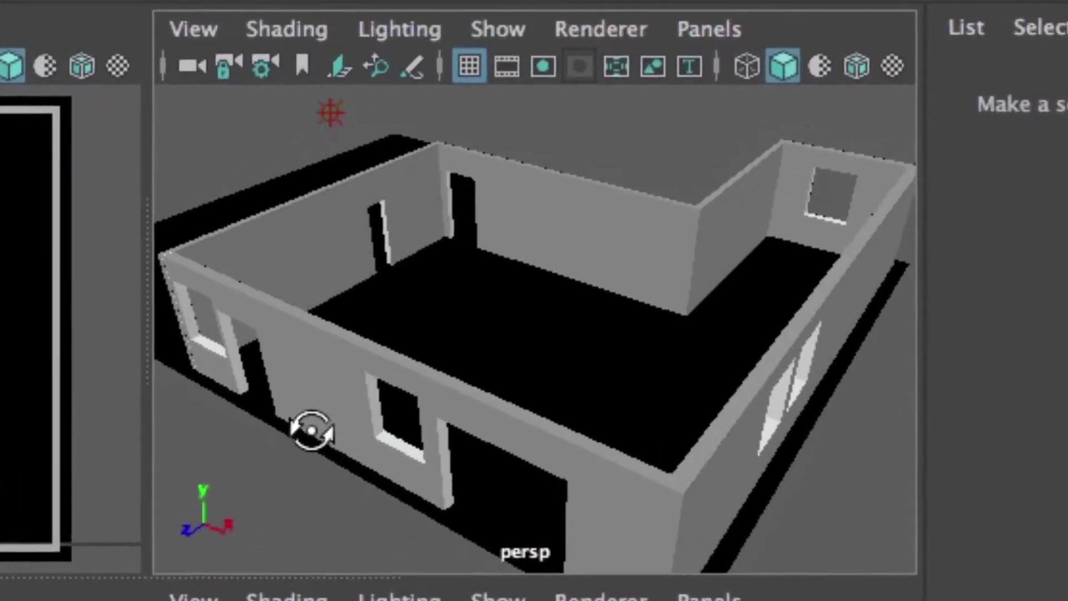
pyautogui.keyDown('alt'); pyautogui.moveTo(311, 430); pyautogui.dragTo(387, 398); pyautogui.keyUp('alt')
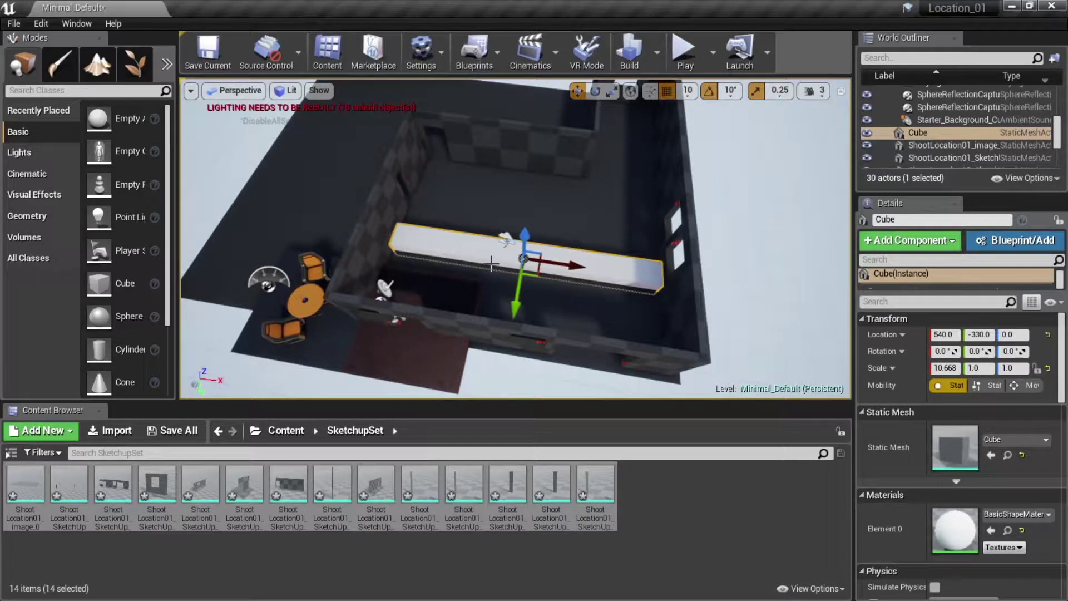
# - Delete the stray cube and create a World Outliner folder named MainSet
pyautogui.press('Delete')
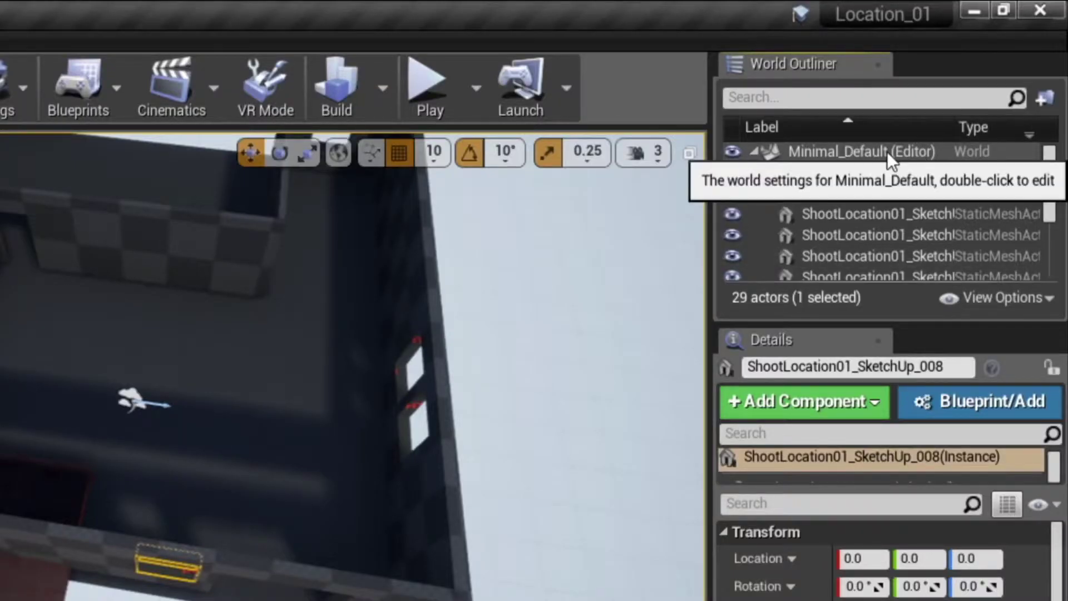
pyautogui.click(959, 90)
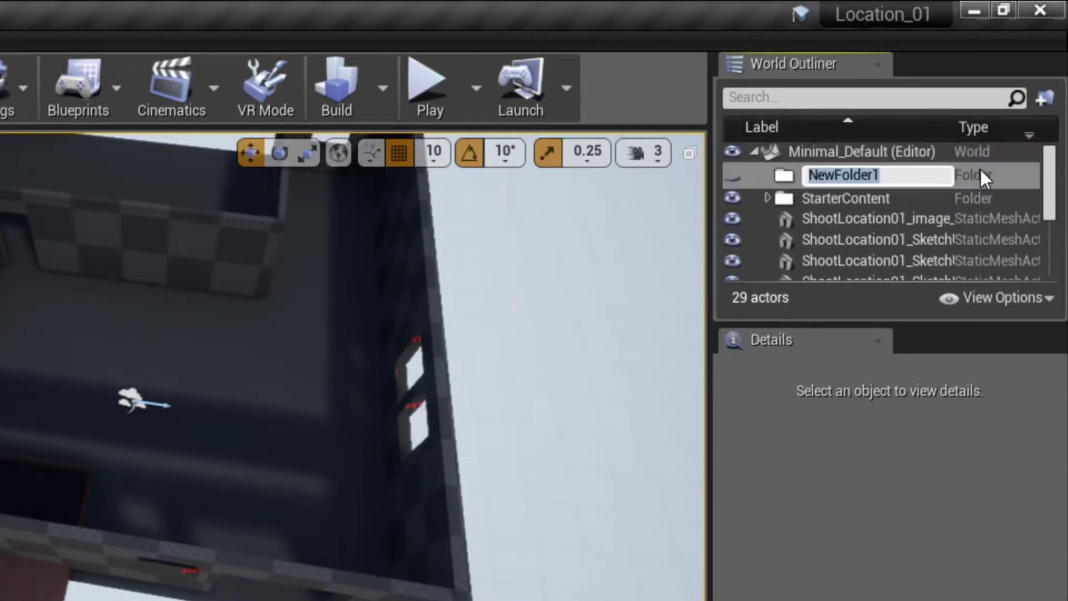
pyautogui.write('MainSet')
pyautogui.press('Return')
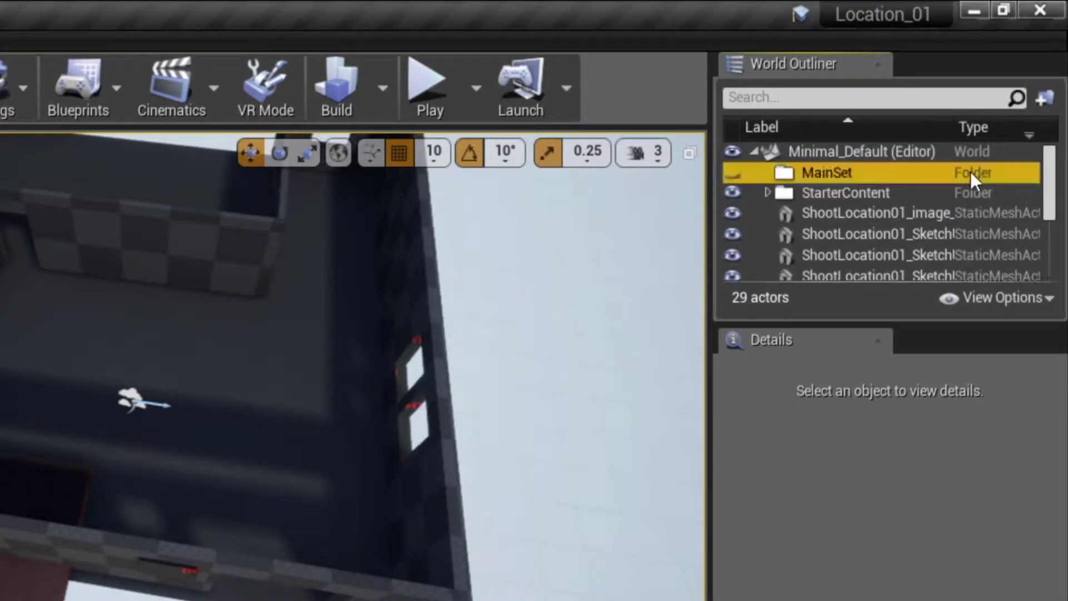
# - Move all 14 SketchUp actors into MainSet and collapse the folder
pyautogui.moveTo(1048, 183); pyautogui.dragTo(1048, 237)
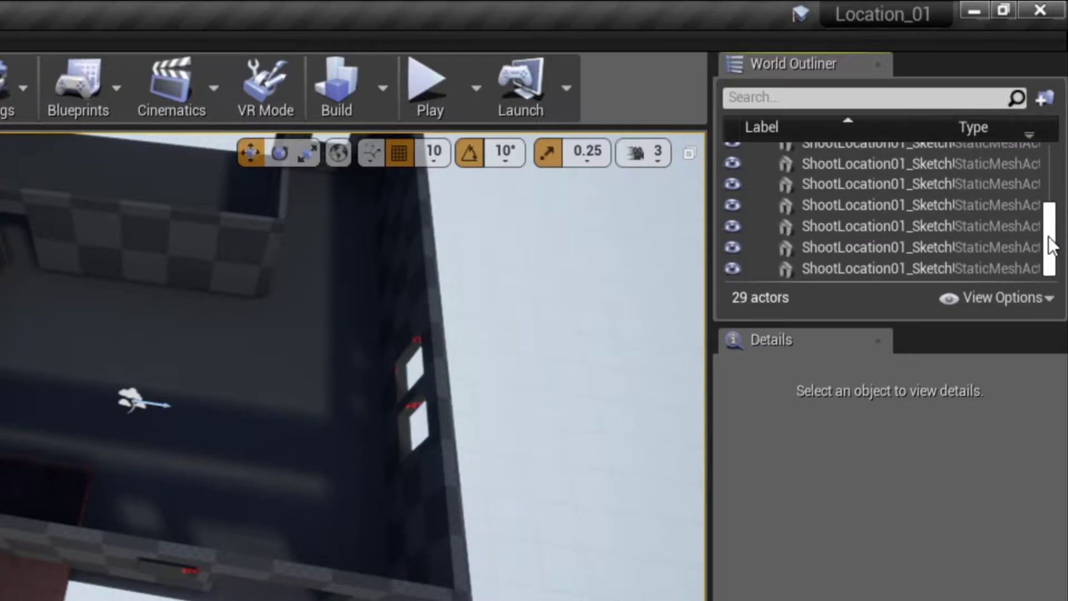
pyautogui.click(851, 269)
pyautogui.scroll(6, 1047, 198)
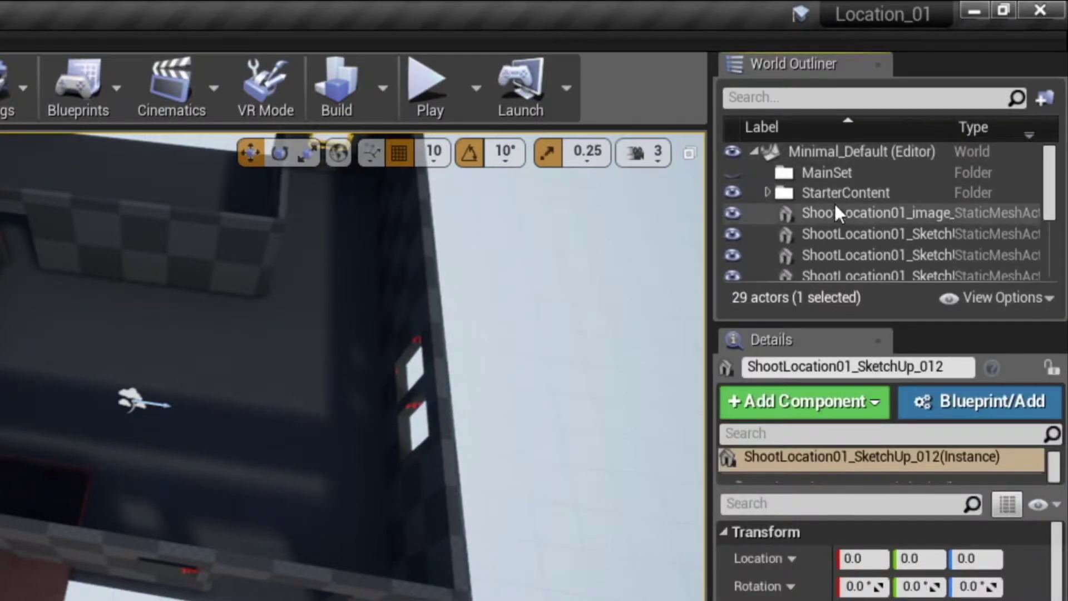
pyautogui.keyDown('shift'); pyautogui.click(835, 212); pyautogui.keyUp('shift')
pyautogui.moveTo(830, 210); pyautogui.dragTo(831, 170)
pyautogui.click(766, 173)
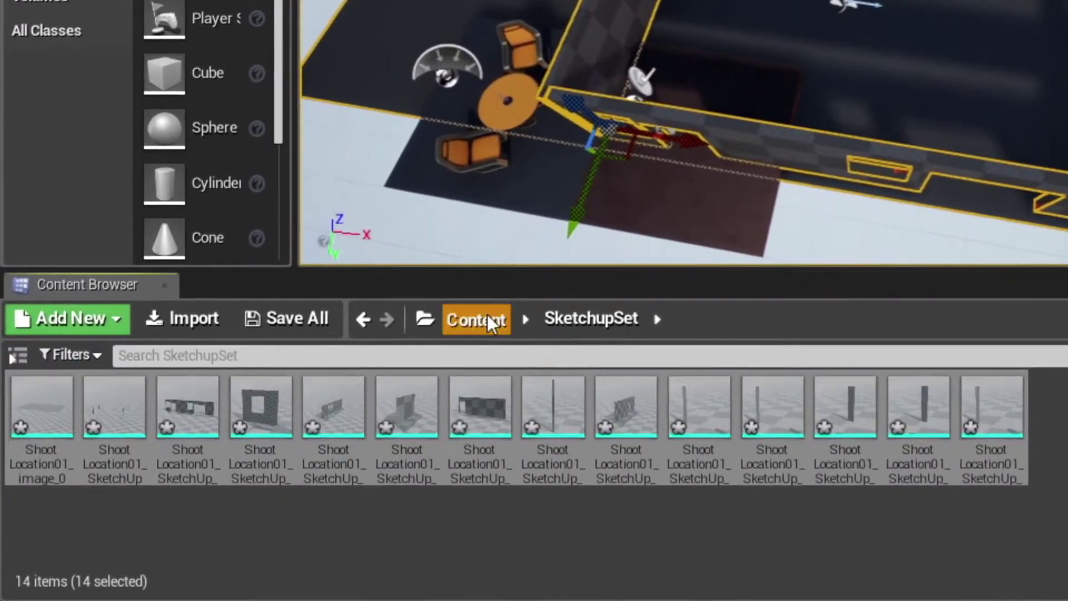
# - Browse from Content into Starter Content's Props folder
pyautogui.click(466, 334)
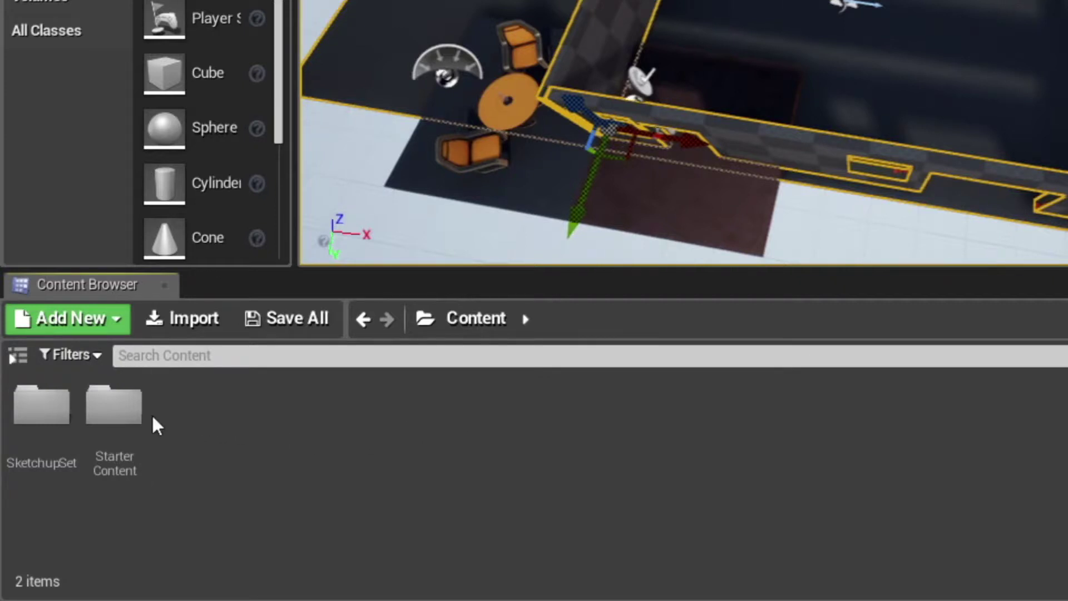
pyautogui.click(130, 411)
pyautogui.doubleClick(131, 411)
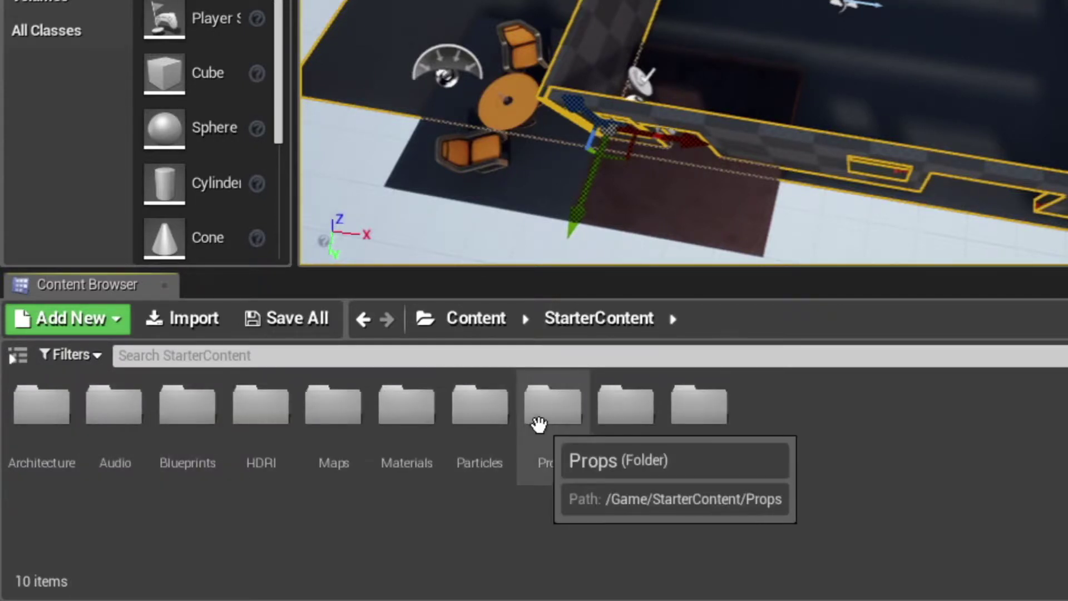
pyautogui.doubleClick(539, 425)
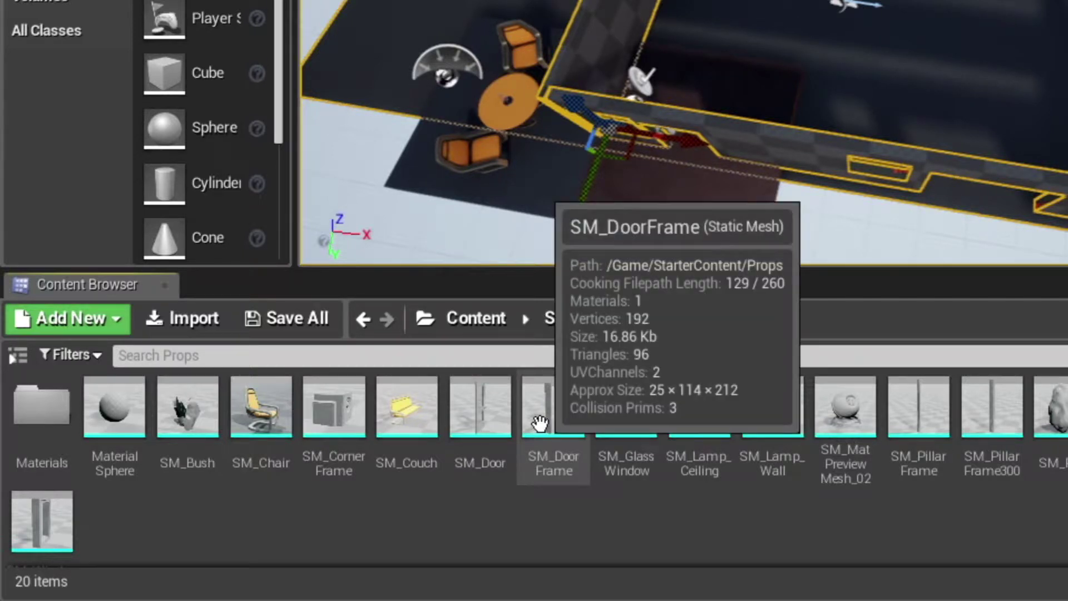
# - Delete the raised floor platform from the room
pyautogui.click(462, 162)
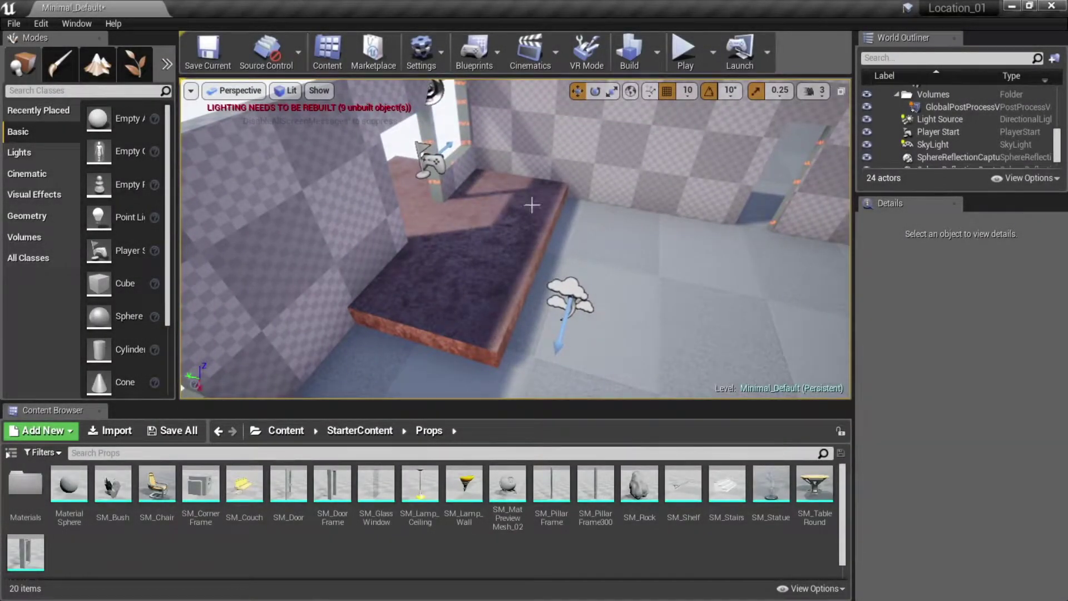
pyautogui.click(515, 222)
pyautogui.press('Delete')
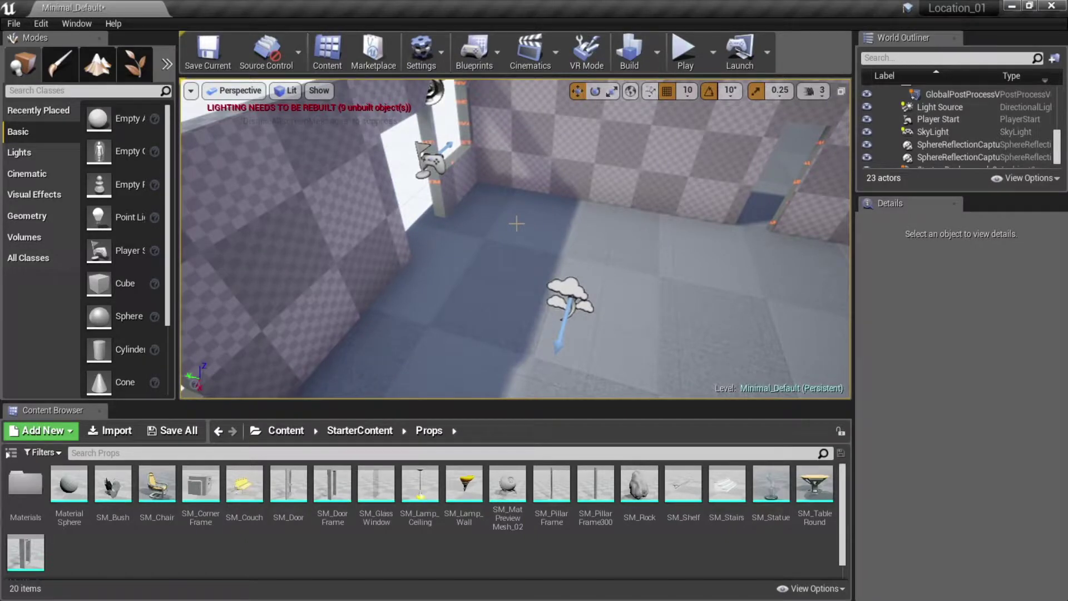
# - Place SM_DoorFrame in the room, slide it along X, and turn it around its vertical axis
pyautogui.moveTo(333, 485); pyautogui.dragTo(448, 255)
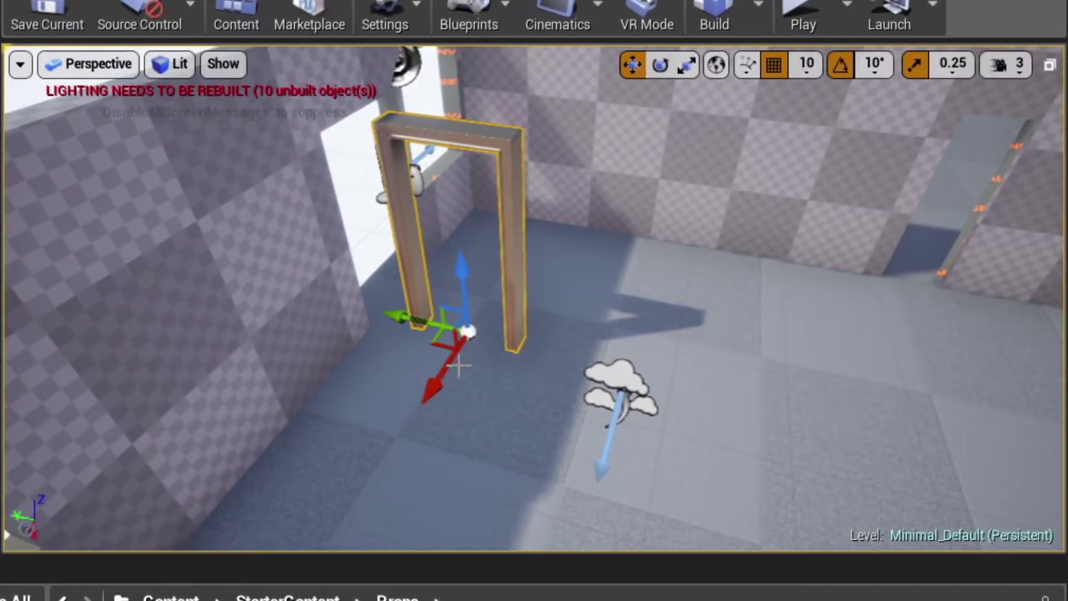
pyautogui.moveTo(434, 342); pyautogui.dragTo(448, 381)
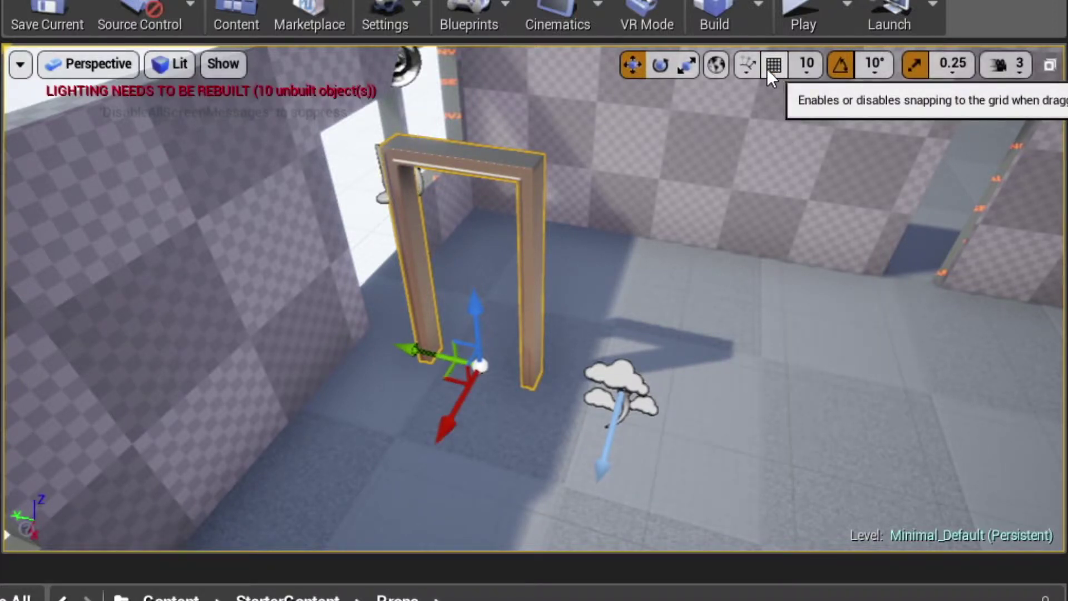
pyautogui.click(810, 63)
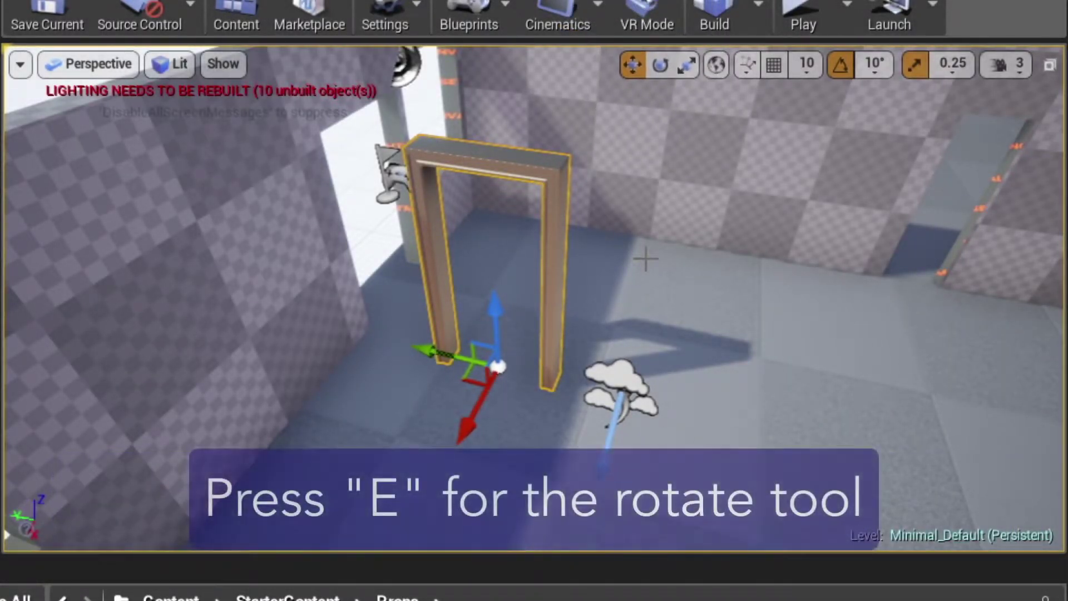
pyautogui.press('e')
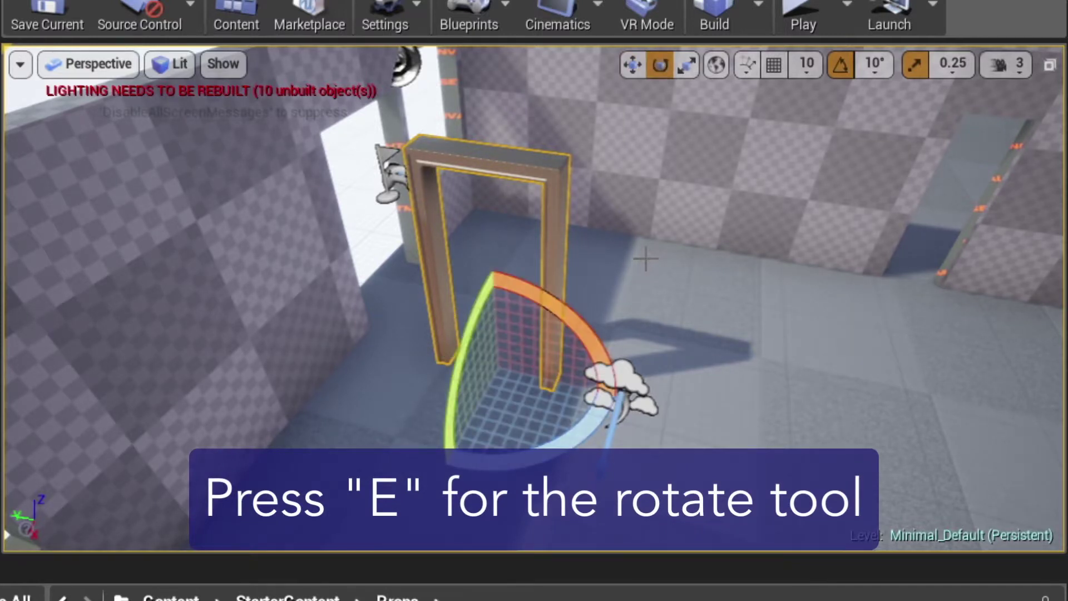
pyautogui.moveTo(606, 425); pyautogui.dragTo(567, 442)
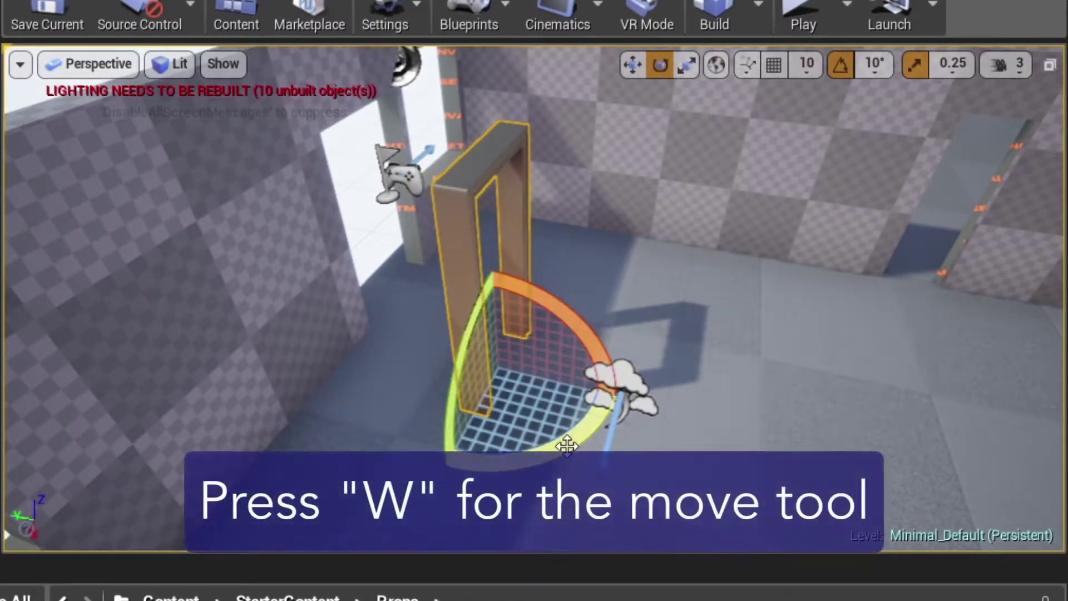
# - Move the door frame toward the left wall, widen it, and center it in the doorway
pyautogui.press('w')
pyautogui.moveTo(468, 441); pyautogui.dragTo(349, 345)
pyautogui.moveTo(327, 269); pyautogui.dragTo(374, 210, button='right')
pyautogui.moveTo(336, 341); pyautogui.dragTo(301, 344)
pyautogui.press('r')
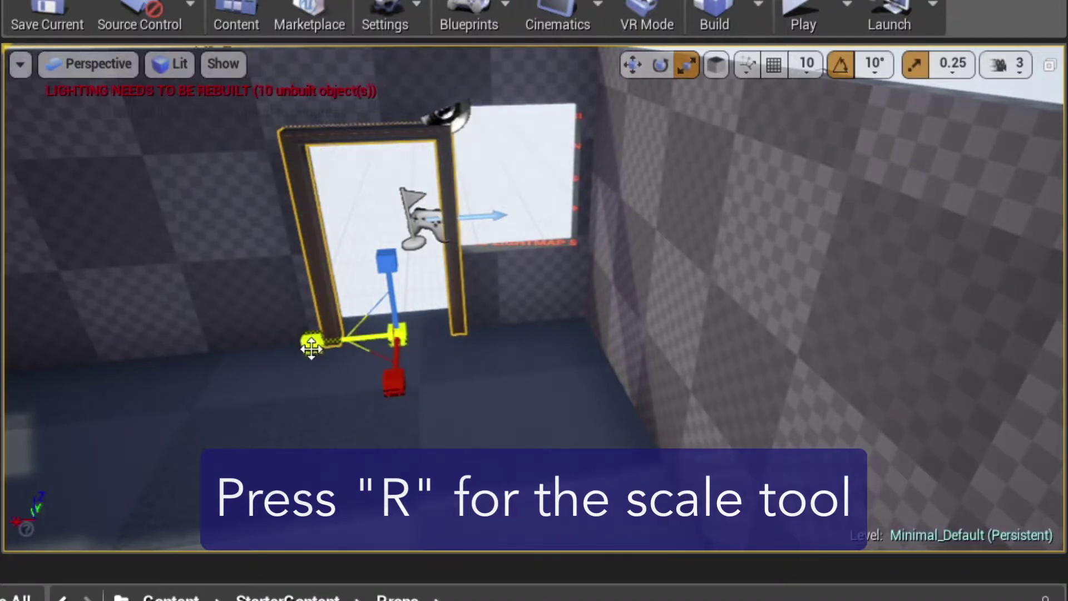
pyautogui.press('w')
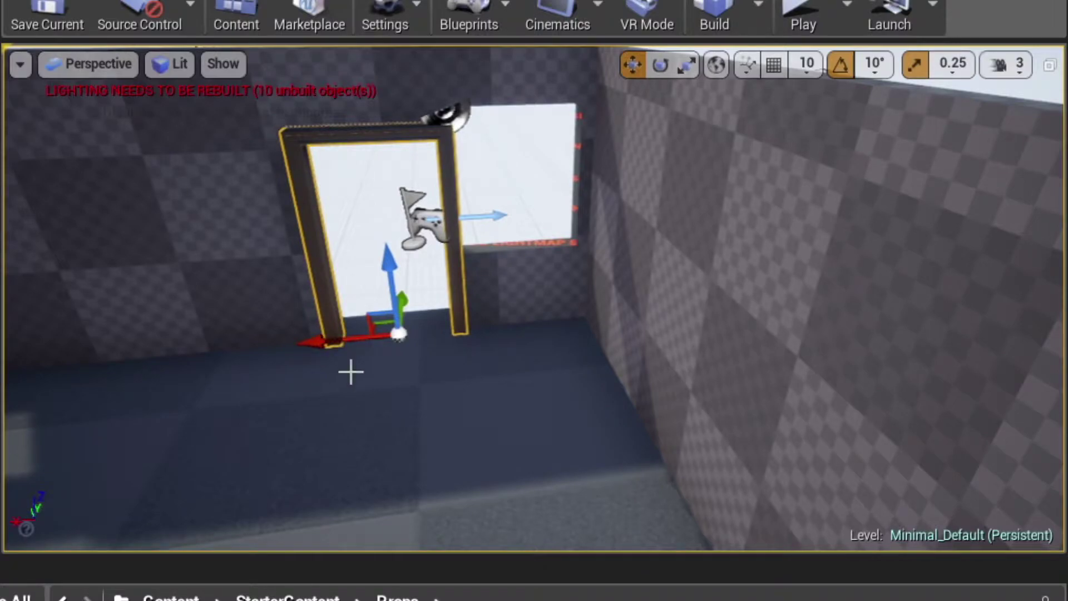
pyautogui.moveTo(398, 437); pyautogui.dragTo(357, 454, button='right')
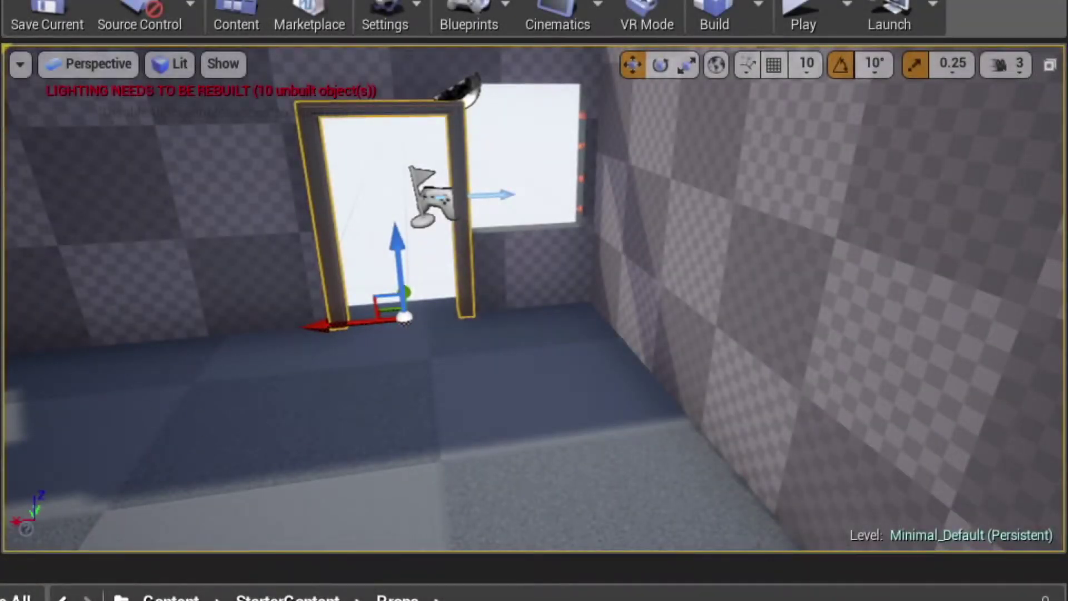
# - Place an SM_Door and move it into the door frame opening
pyautogui.moveTo(334, 598); pyautogui.dragTo(418, 450)
pyautogui.press('e')
pyautogui.press('w')
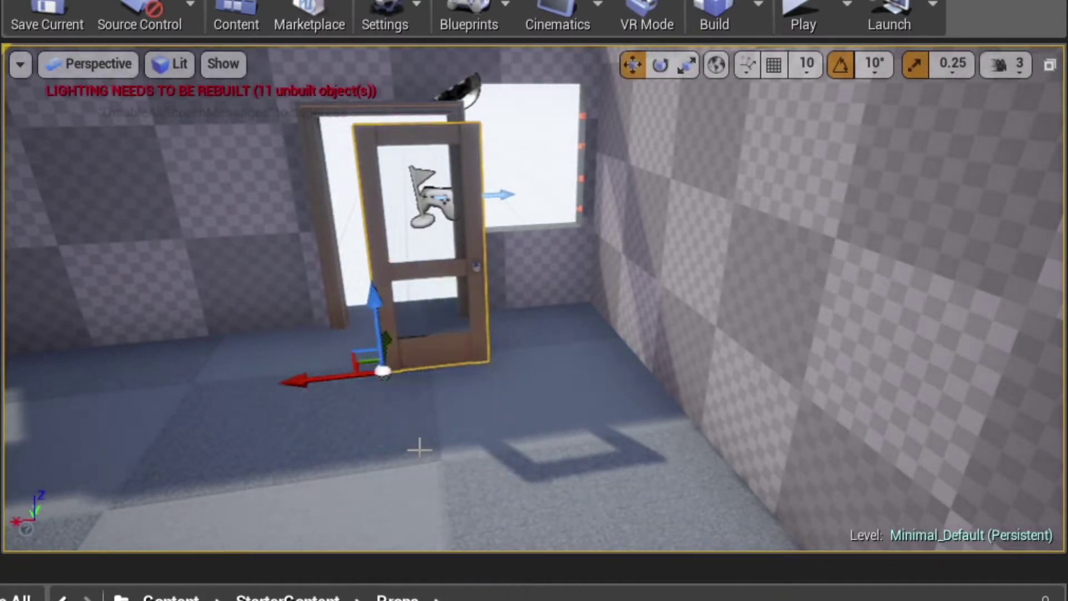
pyautogui.moveTo(369, 366); pyautogui.dragTo(352, 328)
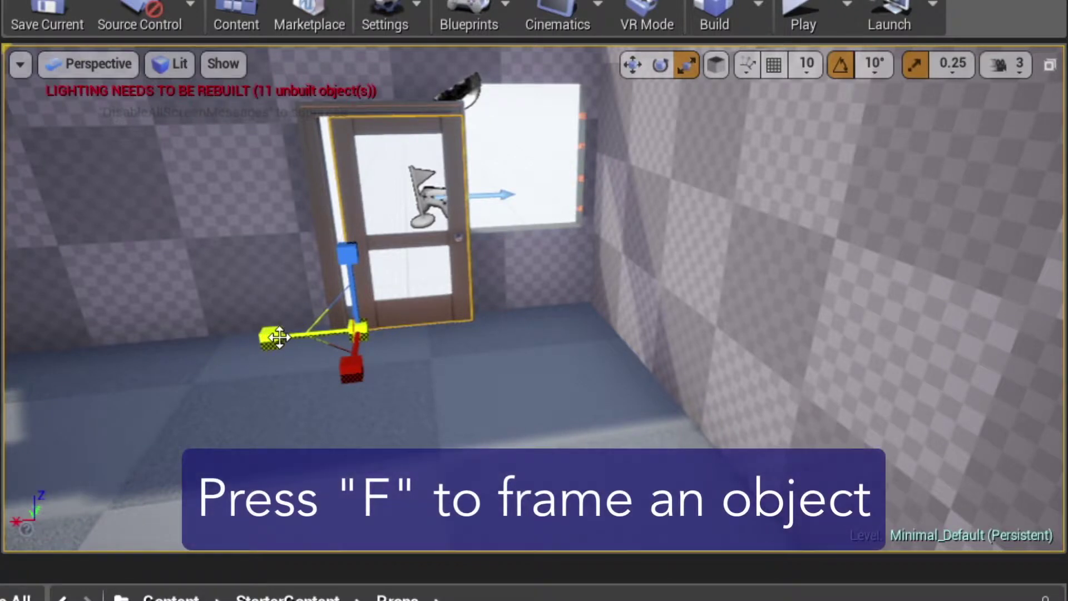
# - Swing the door open to 80° and drop an SM_WindowFrame near it
pyautogui.press('f')
pyautogui.keyDown('alt'); pyautogui.moveTo(358, 320); pyautogui.dragTo(467, 375); pyautogui.keyUp('alt')
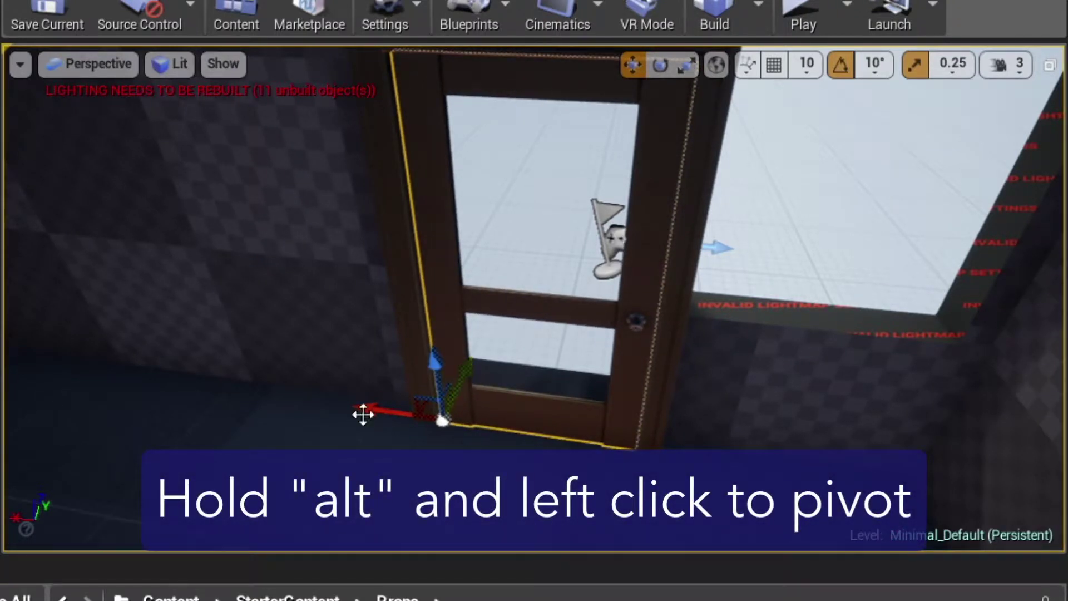
pyautogui.keyDown('alt'); pyautogui.moveTo(351, 424); pyautogui.dragTo(398, 476); pyautogui.keyUp('alt')
pyautogui.press('e')
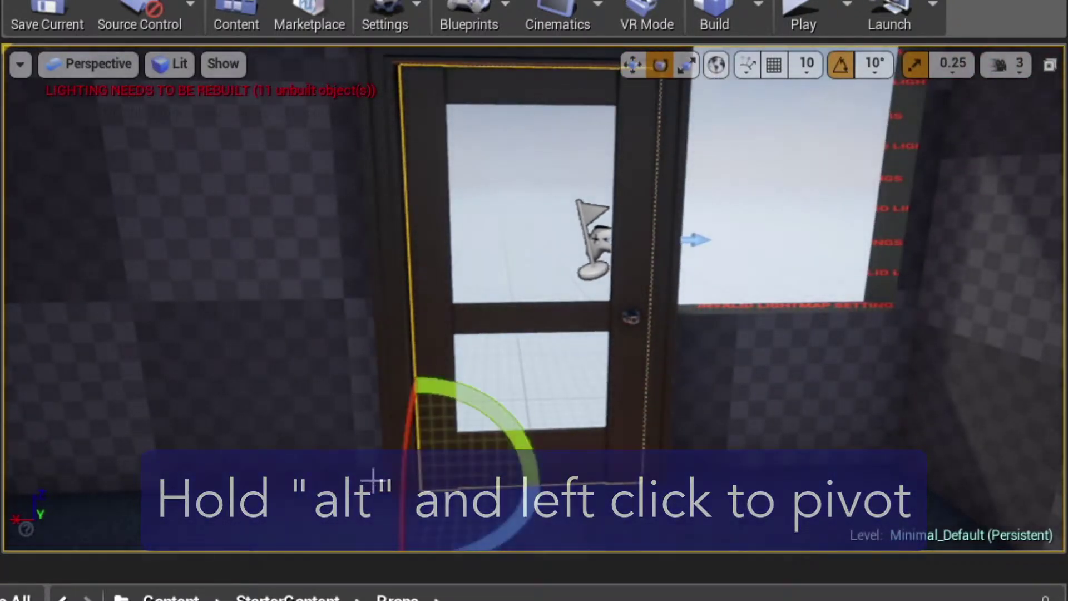
pyautogui.moveTo(539, 506)
pyautogui.mouseDown()
pyautogui.moveTo(390, 484)
pyautogui.moveTo(288, 494)
pyautogui.moveTo(389, 492)
pyautogui.moveTo(527, 518)
pyautogui.mouseUp()
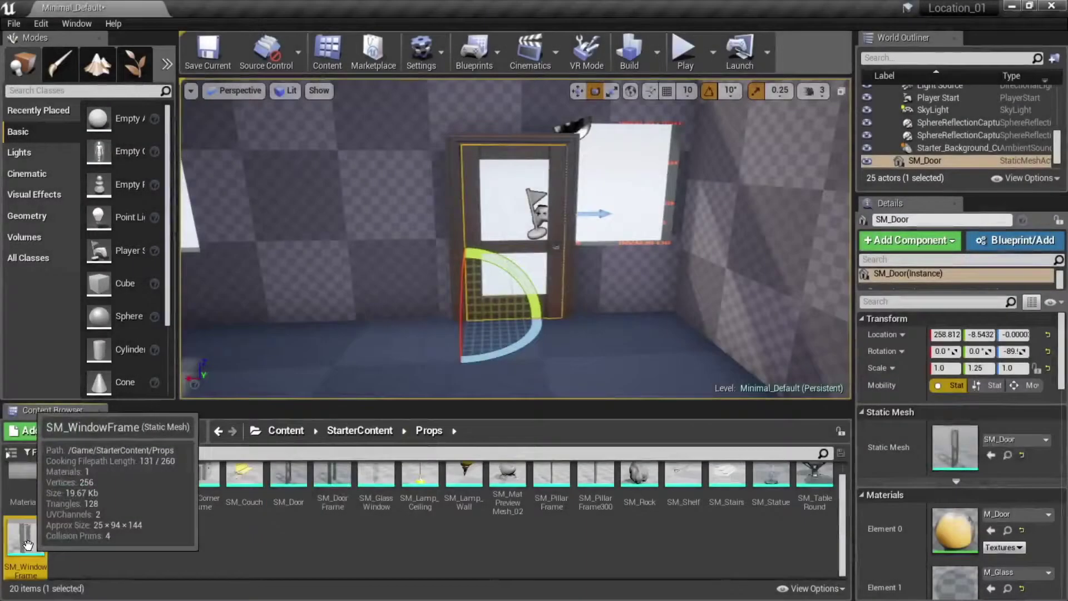
pyautogui.moveTo(27, 544); pyautogui.dragTo(590, 189)
# - Frame the SM_WindowFrame in view, switch to scaling, and turn off scale snapping to resize it freely
pyautogui.press('w')
pyautogui.press('f')
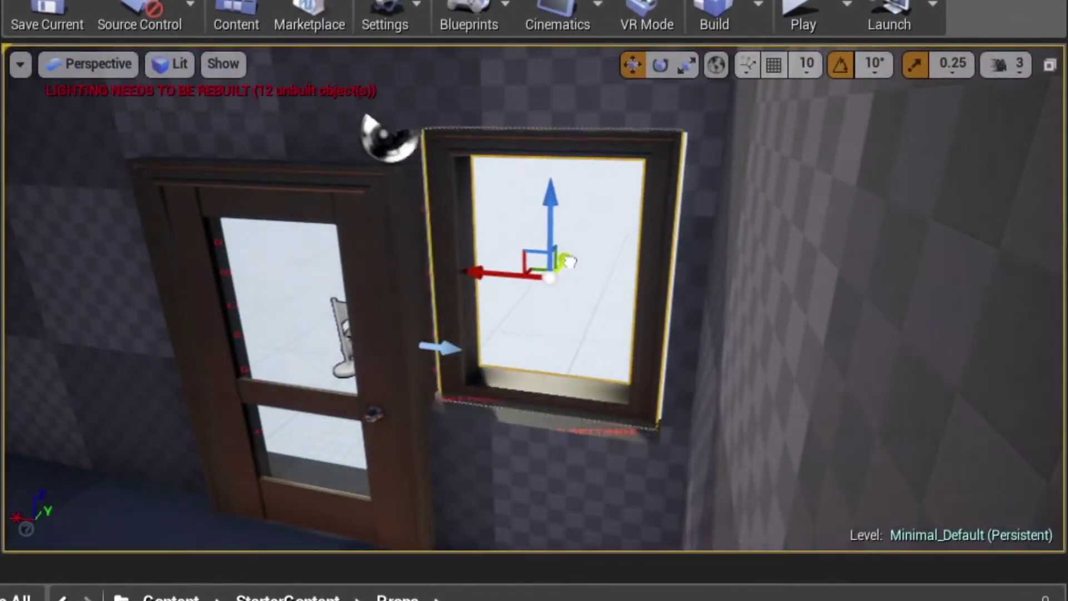
pyautogui.keyDown('alt'); pyautogui.moveTo(573, 269); pyautogui.dragTo(432, 395); pyautogui.keyUp('alt')
pyautogui.press('r')
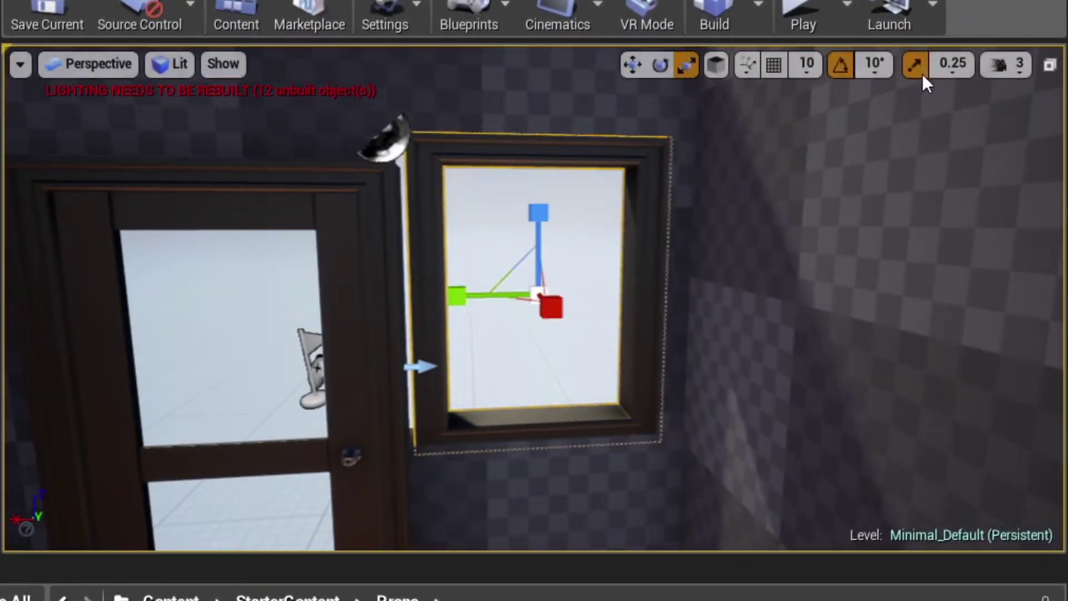
pyautogui.click(915, 64)
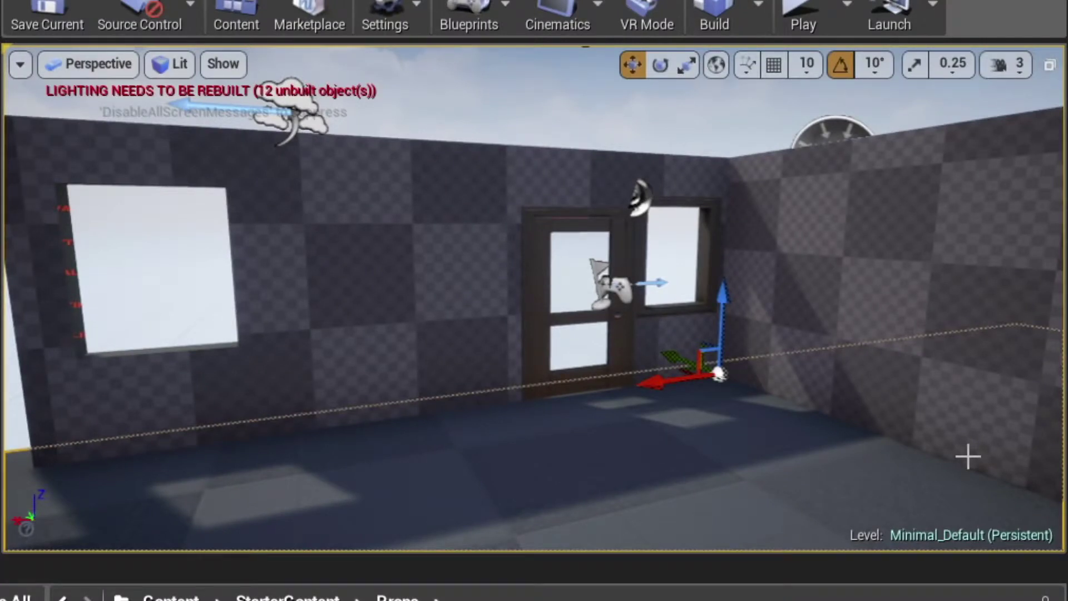
# - Alt-drag the selected window frame leftward to create a second copy for the left wall opening
pyautogui.click(694, 304)
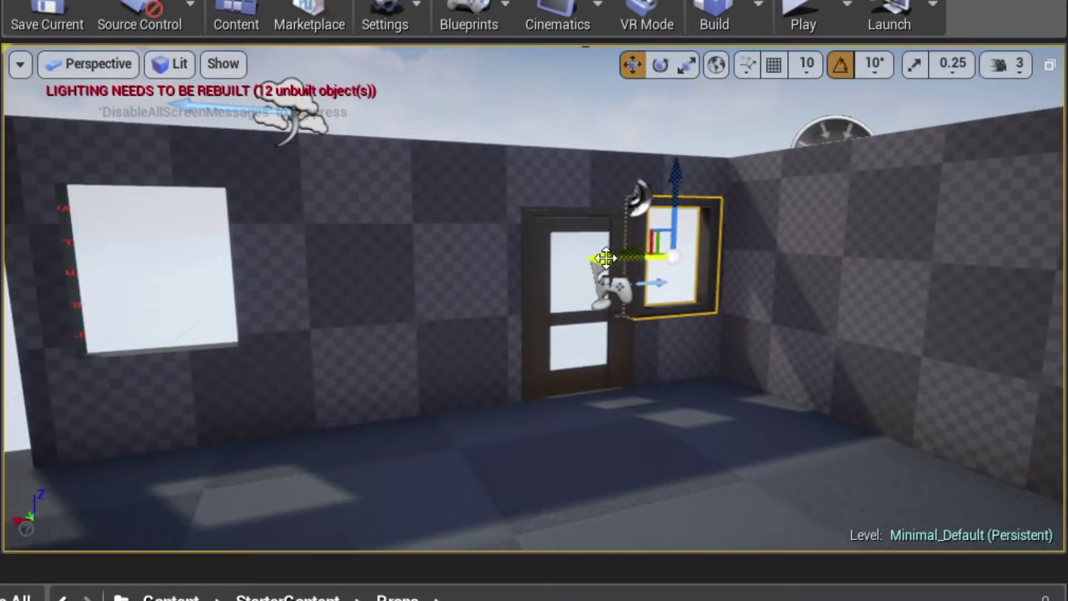
pyautogui.keyDown('alt'); pyautogui.moveTo(604, 258); pyautogui.dragTo(11, 262); pyautogui.keyUp('alt')
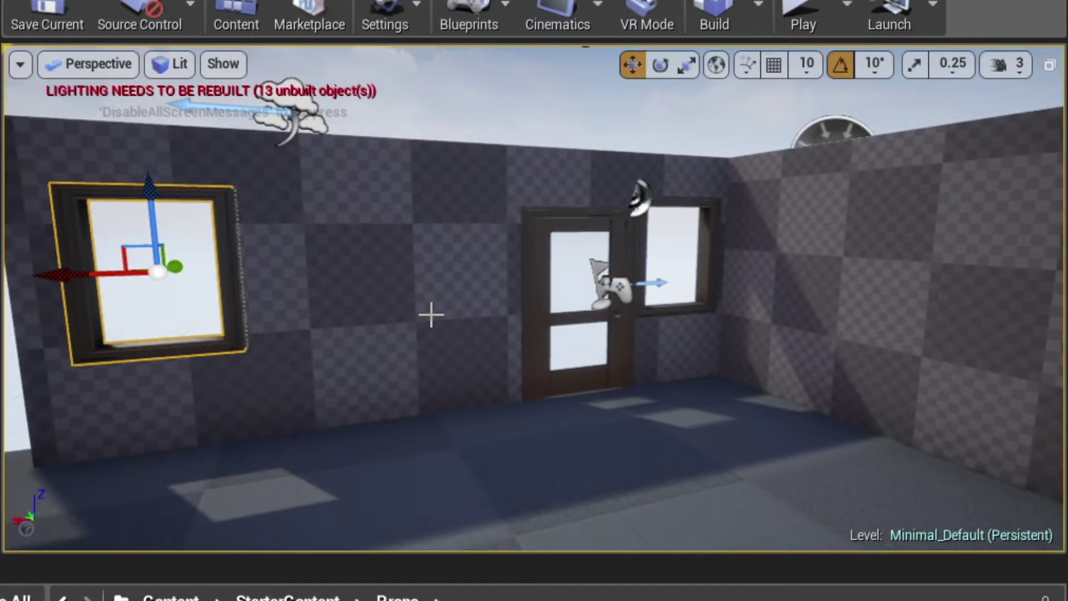
# - Select the door leaf and move it onto the left wall
pyautogui.click(553, 214)
pyautogui.click(558, 237)
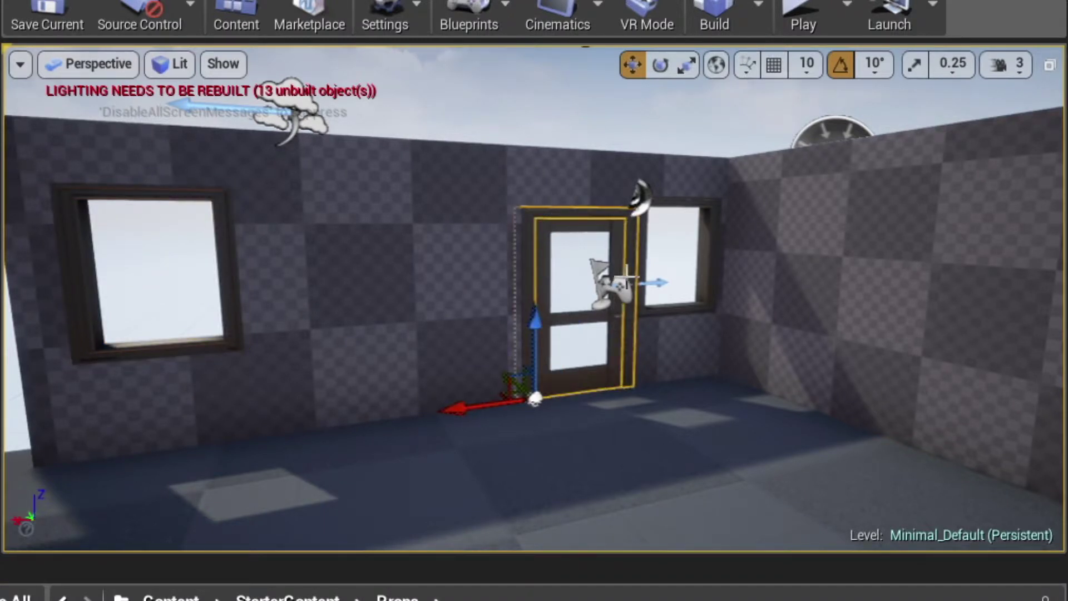
pyautogui.moveTo(458, 408); pyautogui.dragTo(44, 462)
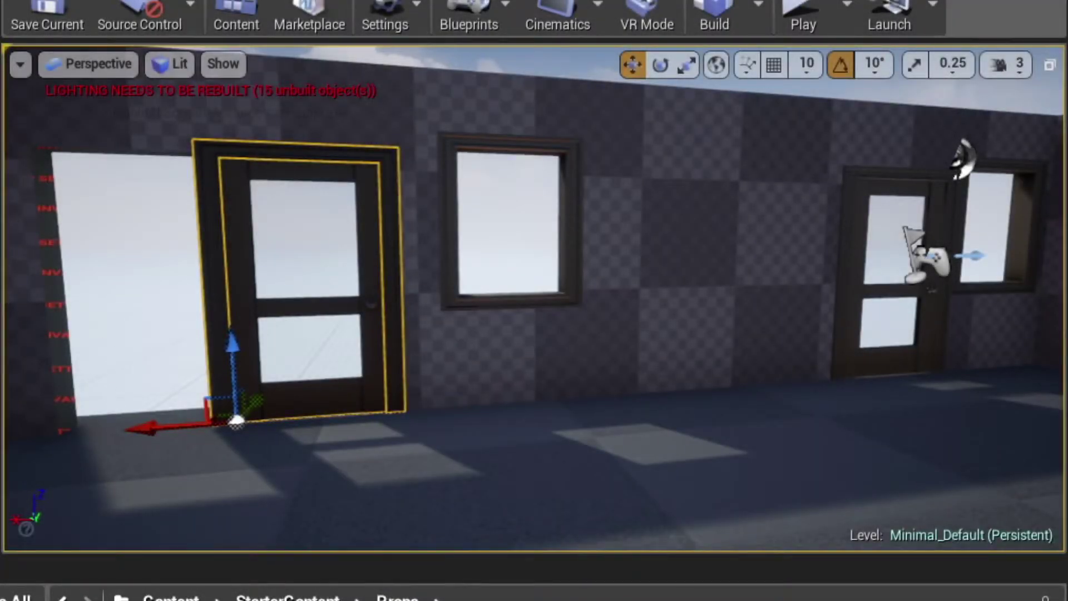
# - Stretch the door frame wider along X and slide the door to one side of it
pyautogui.click(167, 461)
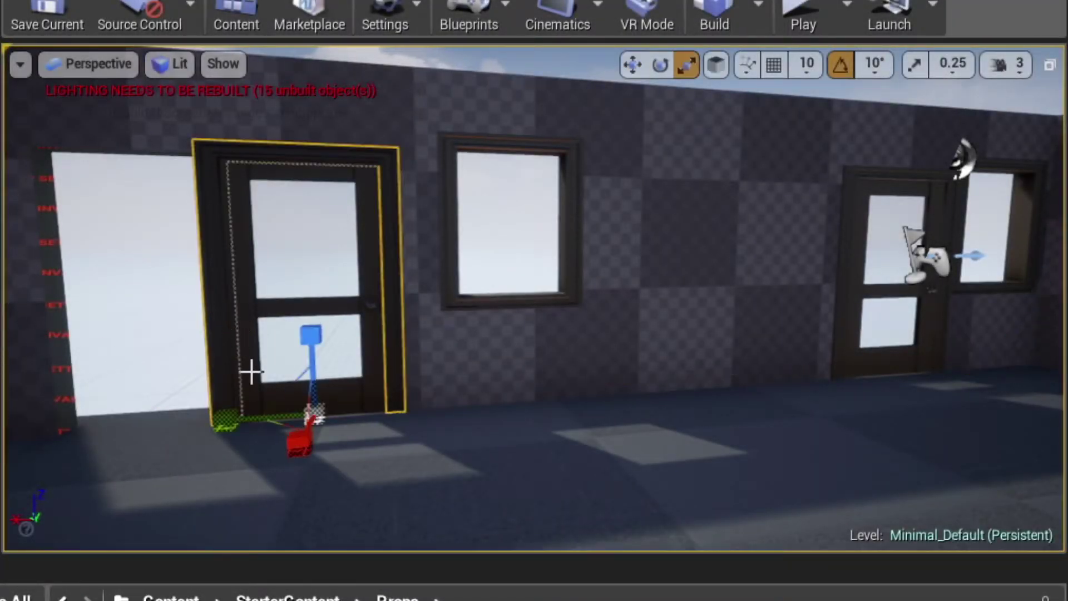
pyautogui.moveTo(227, 418); pyautogui.dragTo(149, 422)
pyautogui.press('w')
pyautogui.press('r')
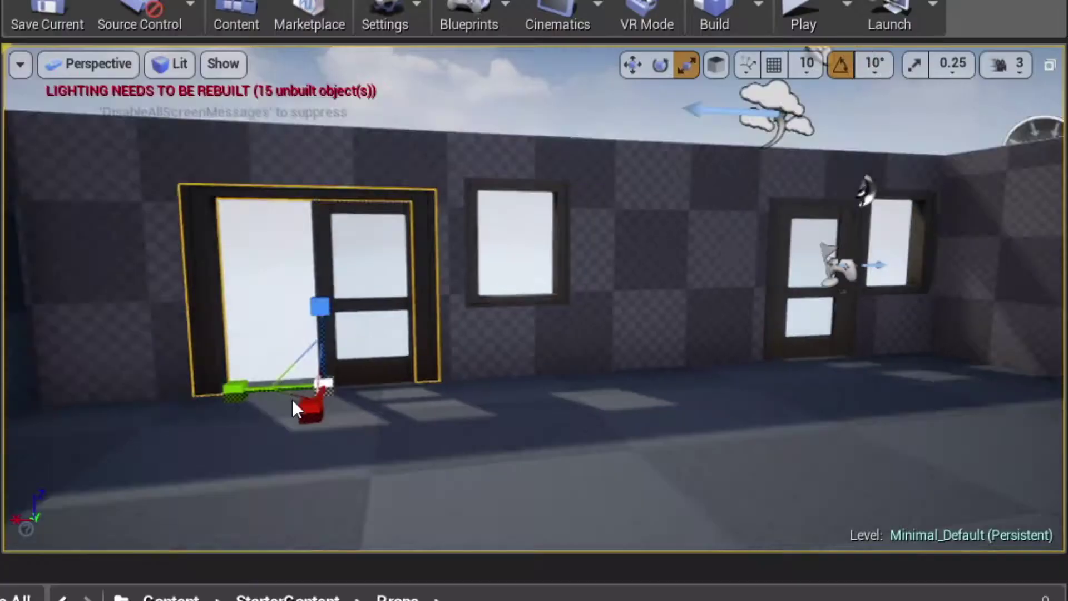
pyautogui.moveTo(292, 398); pyautogui.dragTo(144, 387)
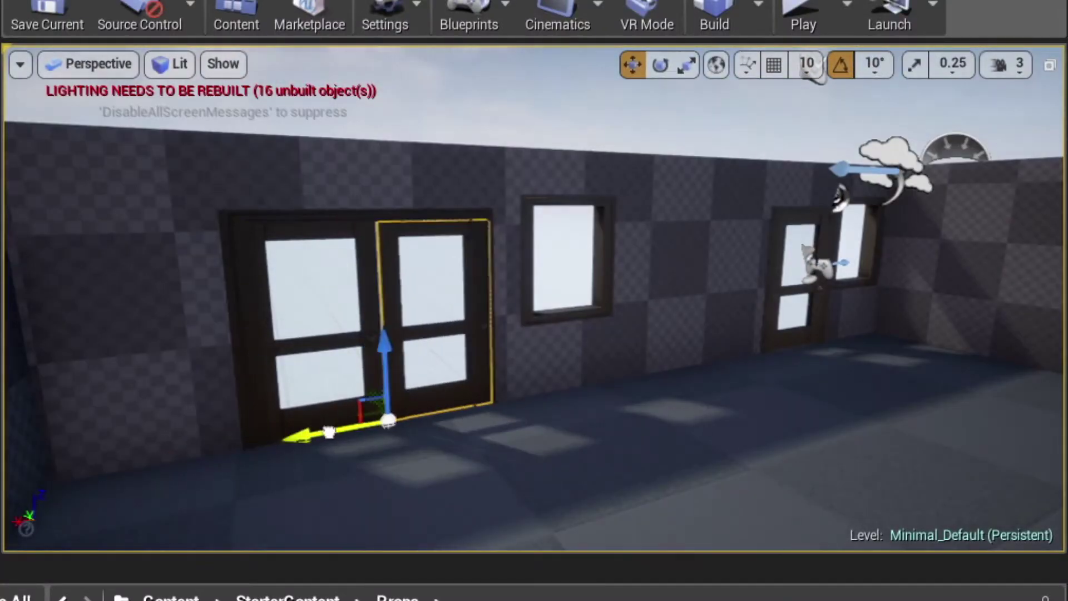
pyautogui.press('e')
pyautogui.moveTo(478, 428); pyautogui.dragTo(488, 390)
pyautogui.hotkey('ctrl', 'z')
pyautogui.press('w')
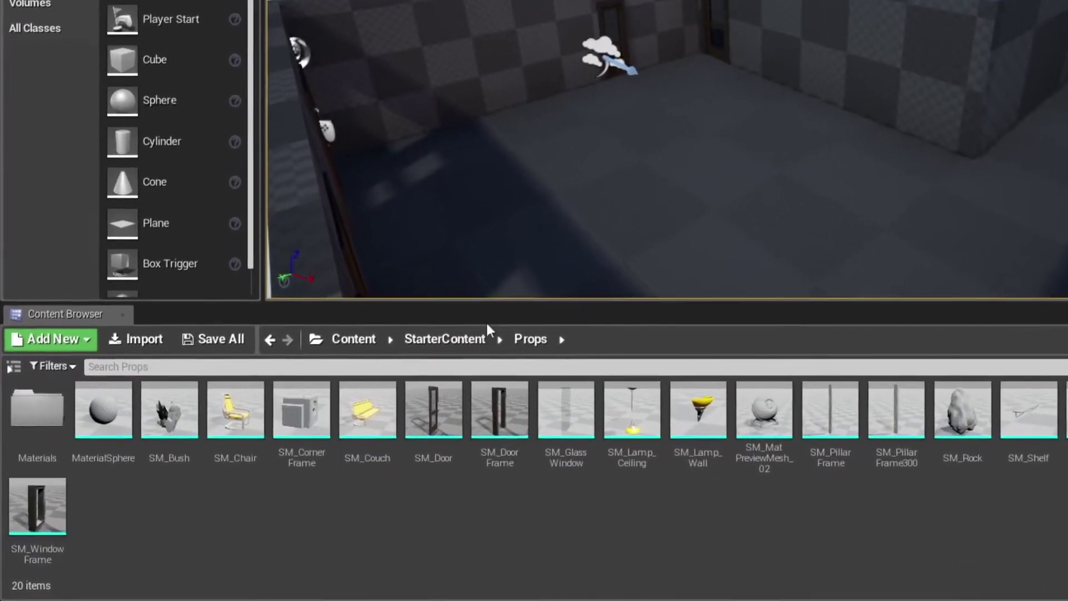
# - Navigate the Content Browser to StarterContent > Materials
pyautogui.click(460, 338)
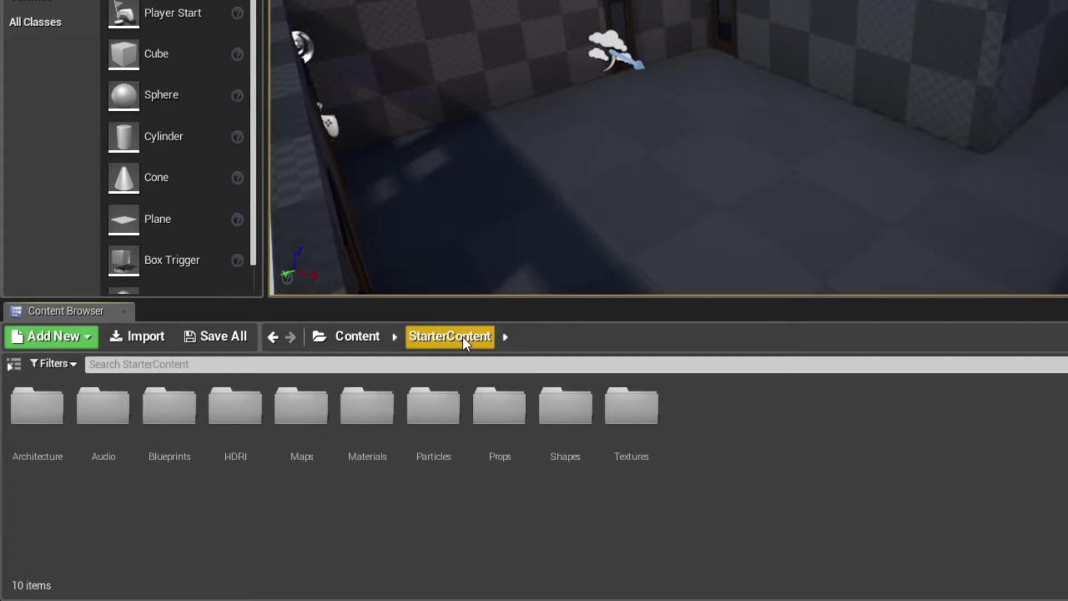
pyautogui.click(377, 405)
pyautogui.doubleClick(378, 405)
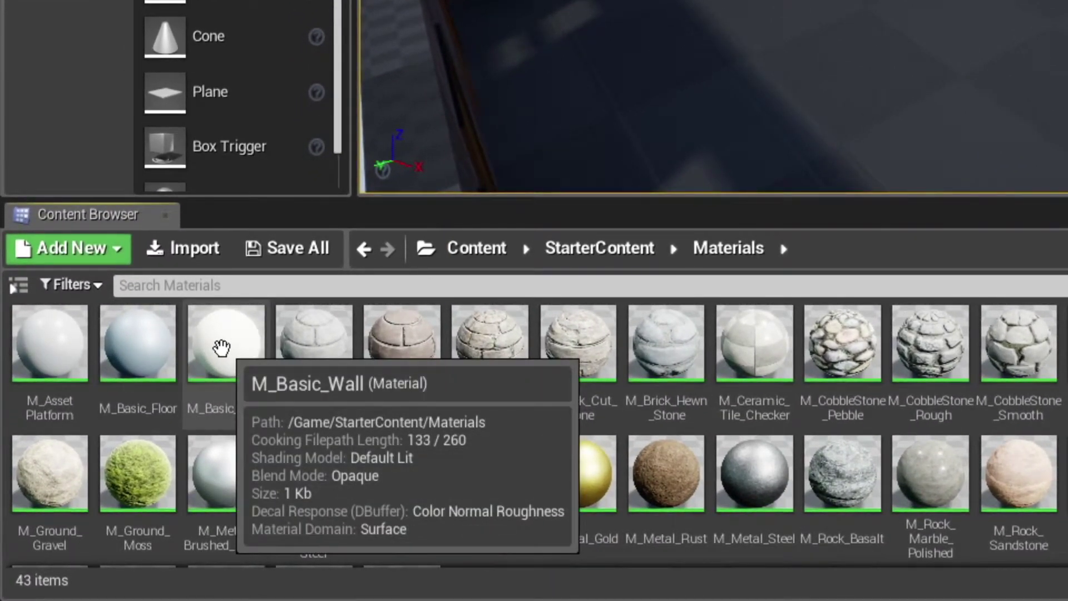
# - Duplicate M_Basic_Wall as _WallColor1 and drop it onto the right wall
pyautogui.rightClick(221, 348)
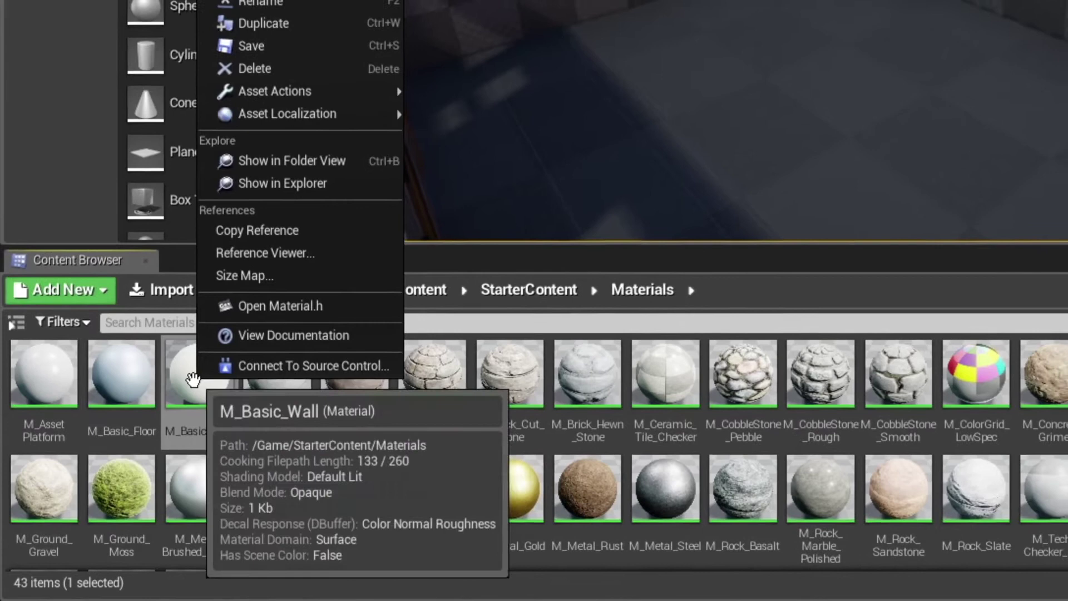
pyautogui.click(364, 24)
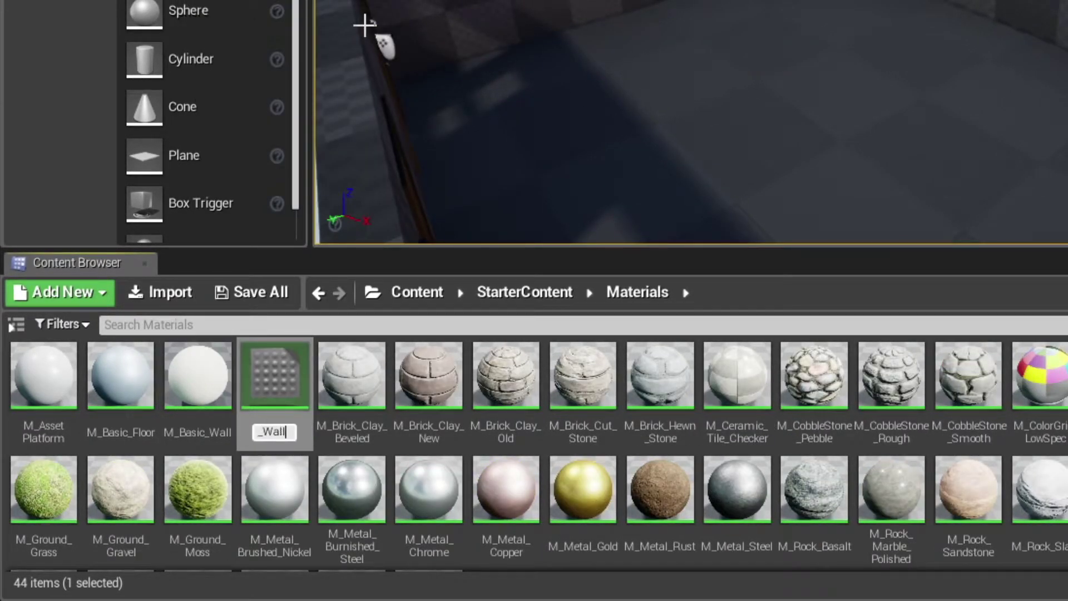
pyautogui.press('Return')
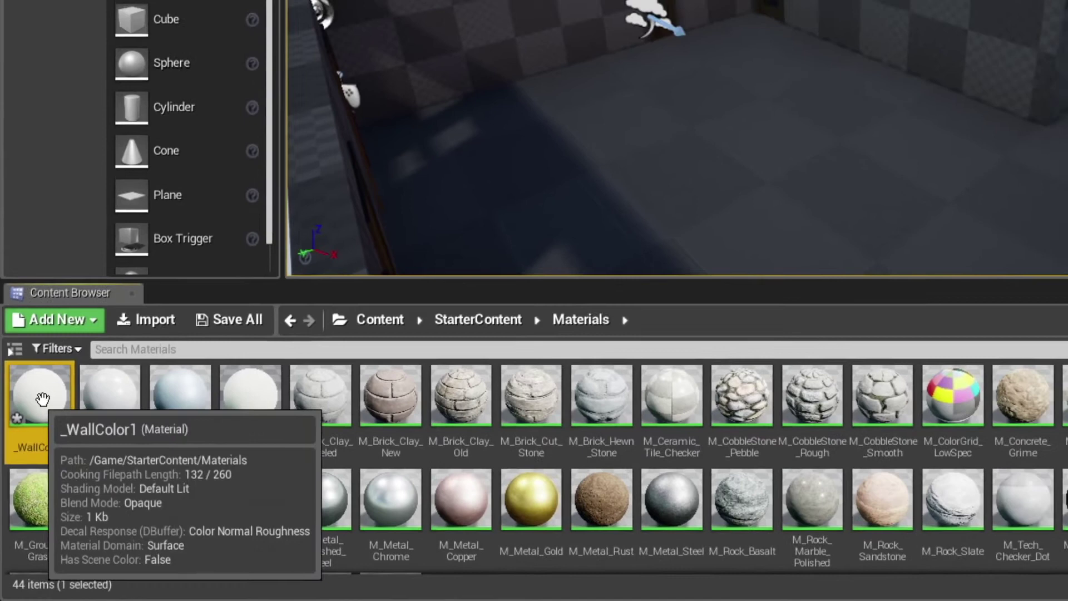
pyautogui.moveTo(44, 376); pyautogui.dragTo(983, 57)
pyautogui.moveTo(763, 180); pyautogui.dragTo(784, 100)
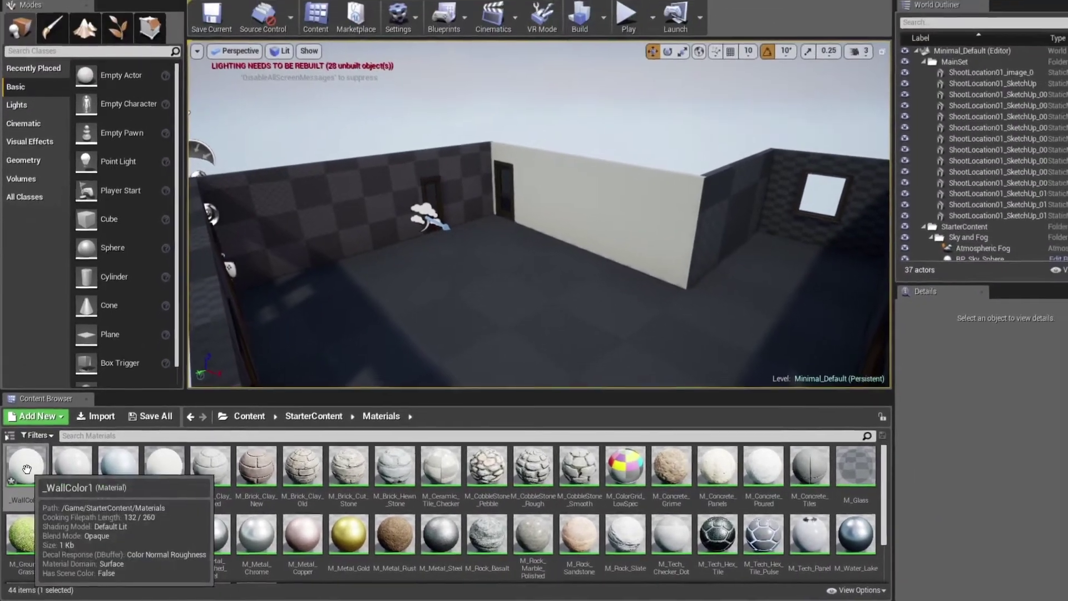
# - Open _WallColor1 and set its Color parameter to a pale lavender
pyautogui.click(32, 447)
pyautogui.doubleClick(26, 475)
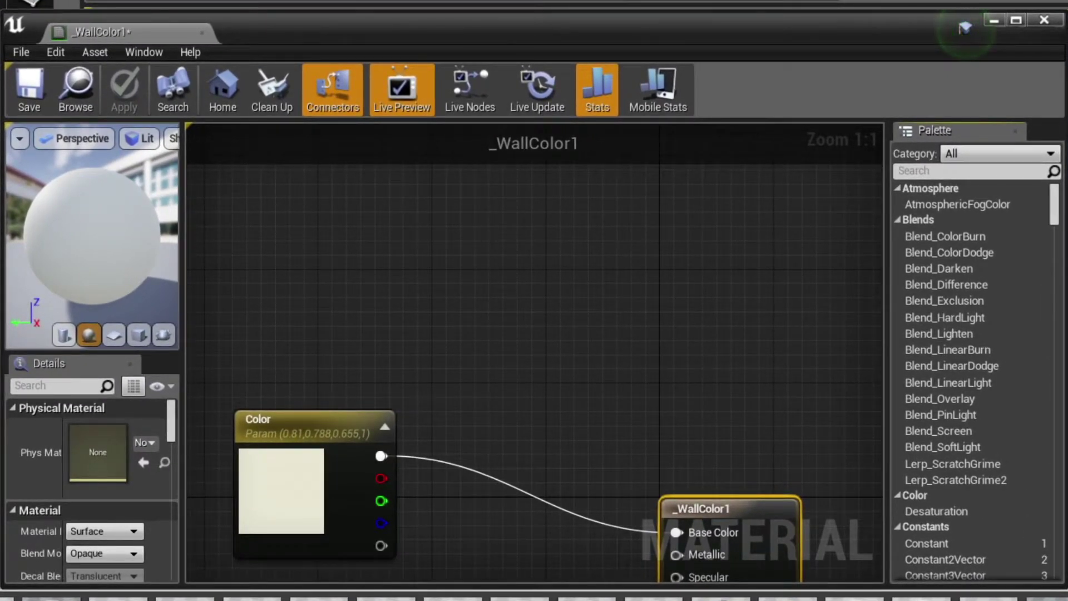
pyautogui.moveTo(513, 455); pyautogui.dragTo(514, 244, button='right')
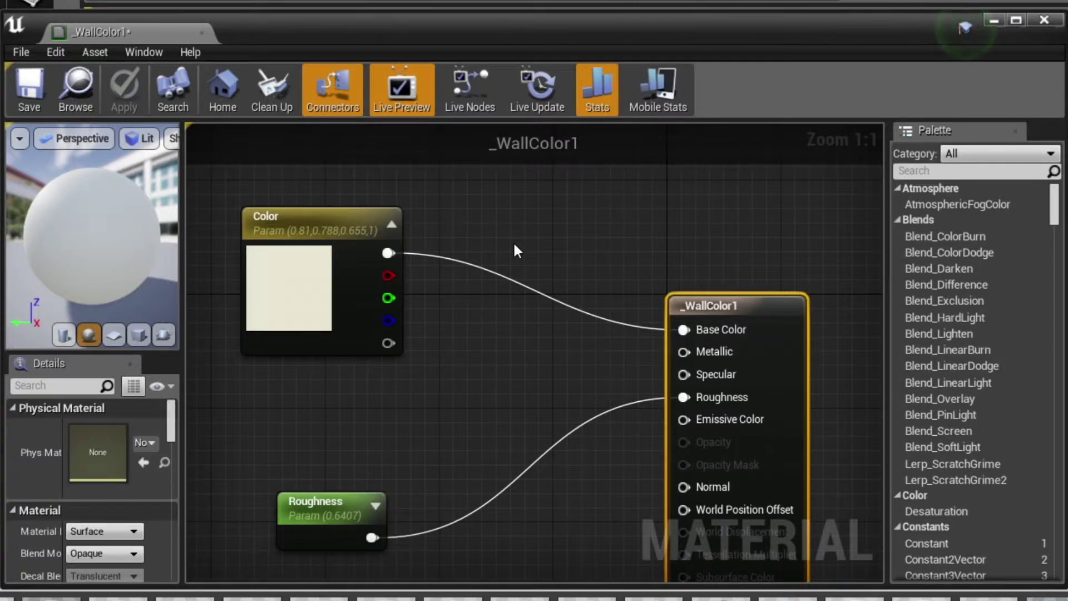
pyautogui.doubleClick(326, 299)
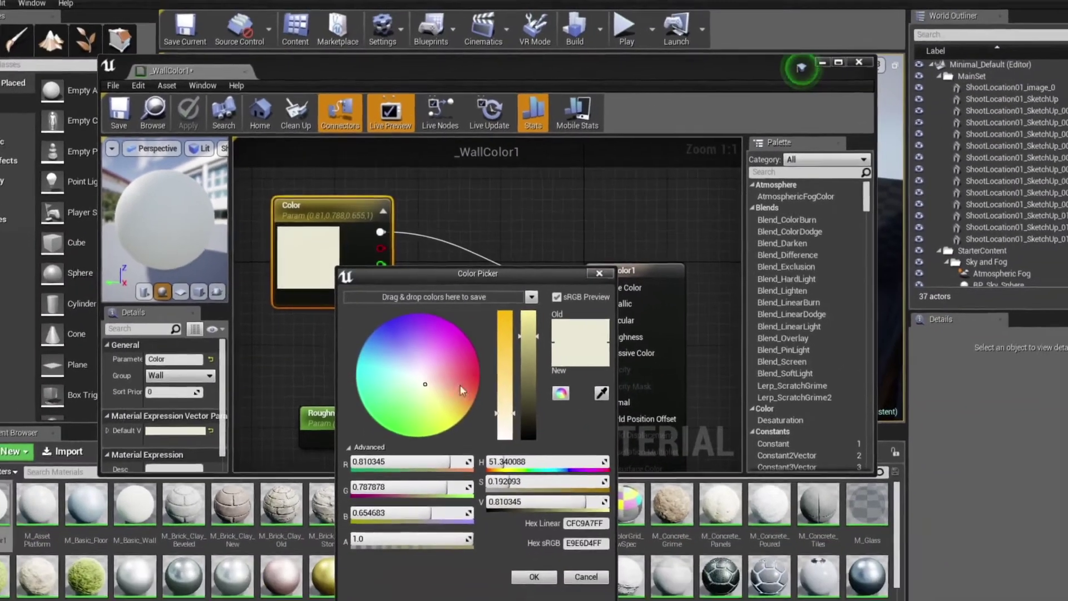
pyautogui.click(427, 437)
pyautogui.moveTo(405, 351); pyautogui.dragTo(404, 341)
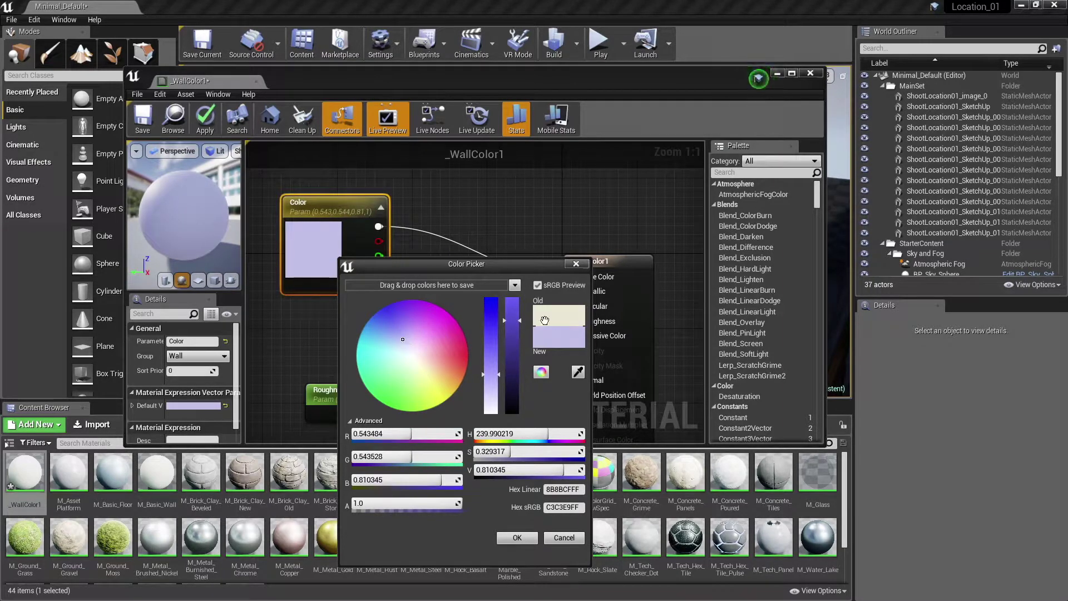
pyautogui.click(511, 538)
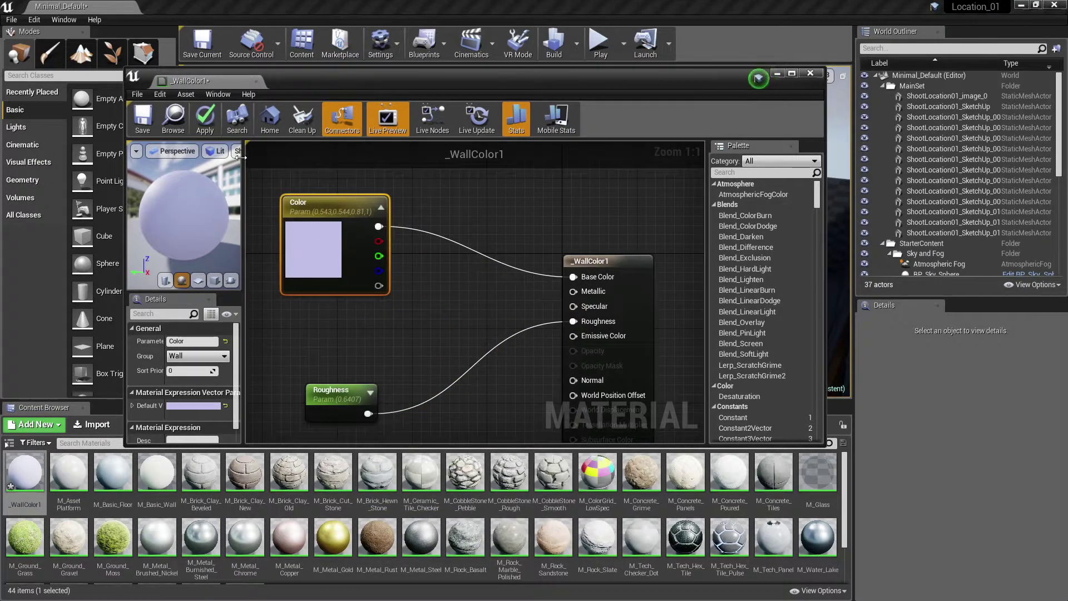
# - Apply the material change to the level and close the material editor
pyautogui.moveTo(281, 74); pyautogui.dragTo(655, 232)
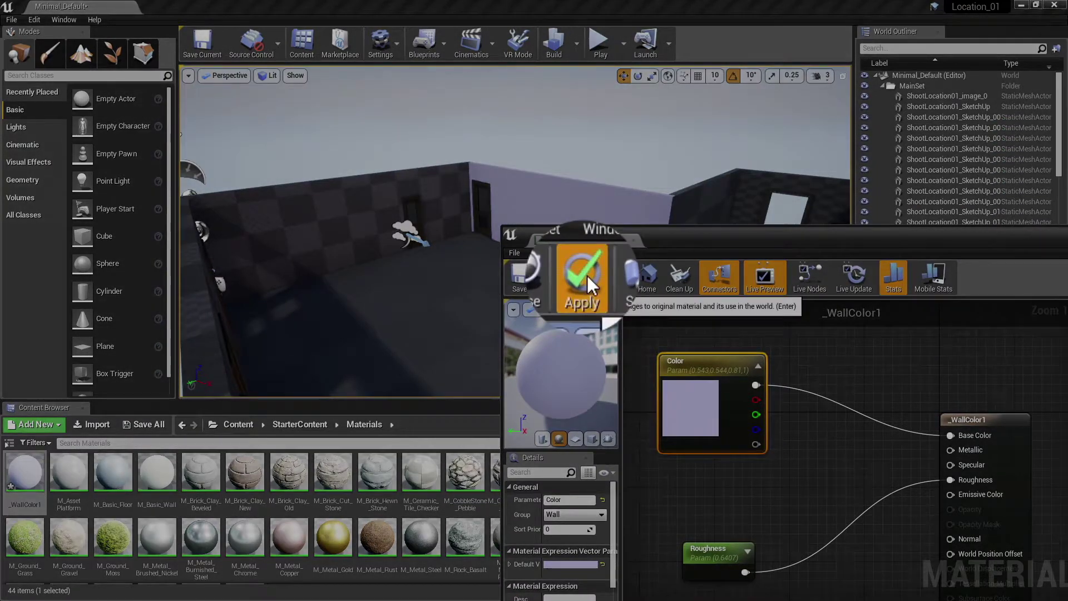
pyautogui.click(587, 275)
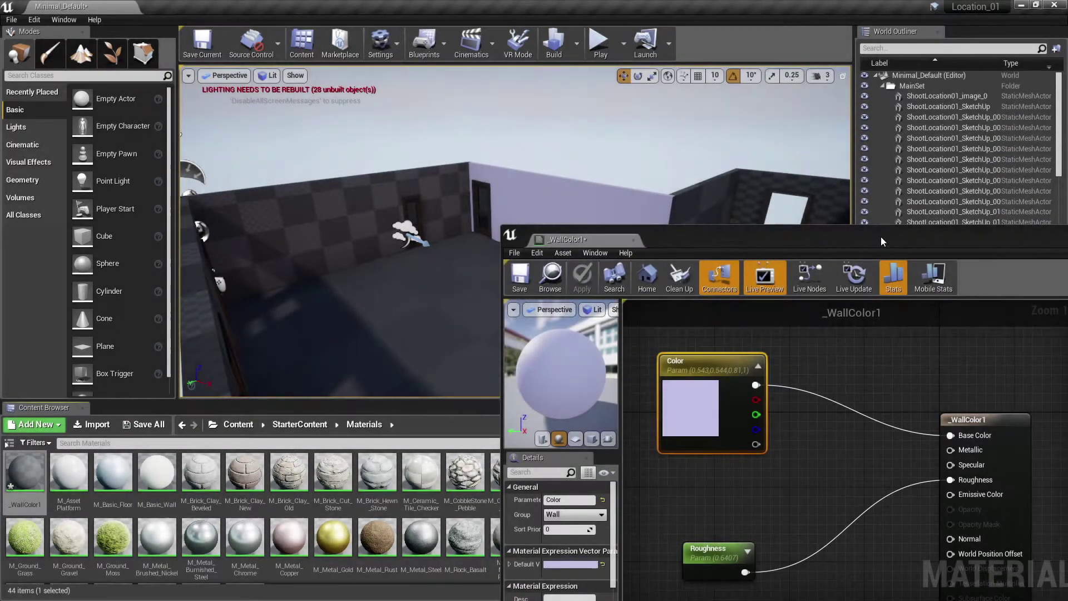
pyautogui.moveTo(880, 236); pyautogui.dragTo(613, 216)
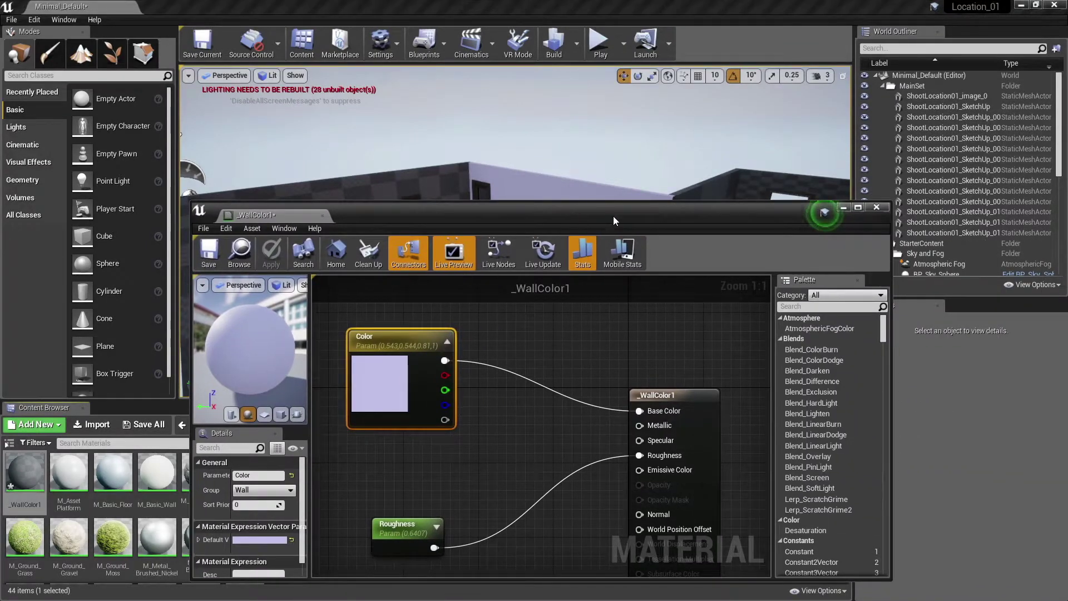
pyautogui.click(876, 207)
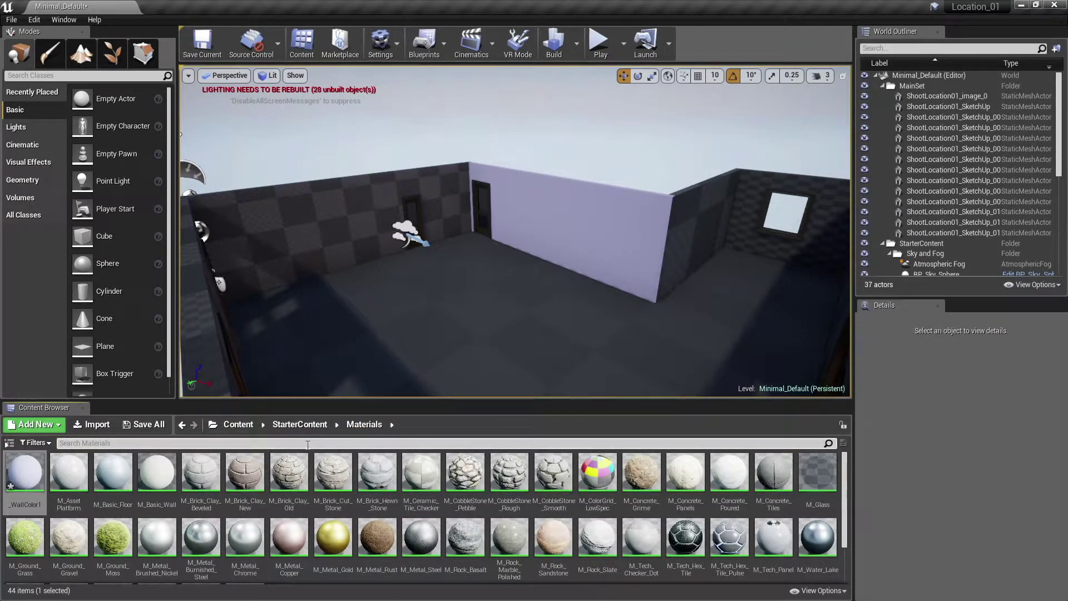
# - Apply _WallColor1 to the two-window wall and duplicate it as _WallColor2
pyautogui.moveTo(24, 472); pyautogui.dragTo(719, 228)
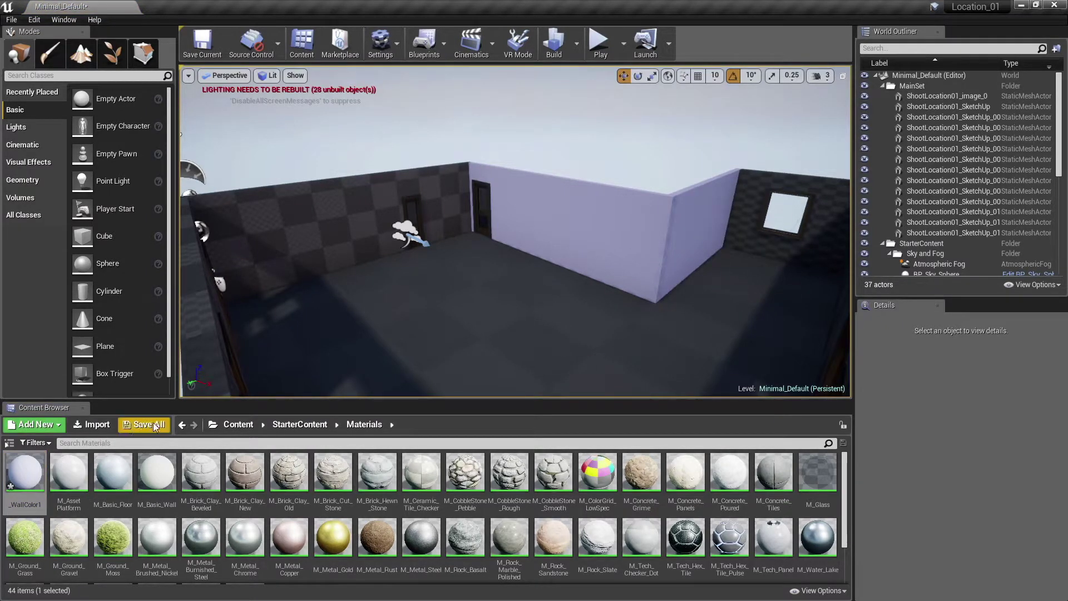
pyautogui.moveTo(25, 472); pyautogui.dragTo(734, 214)
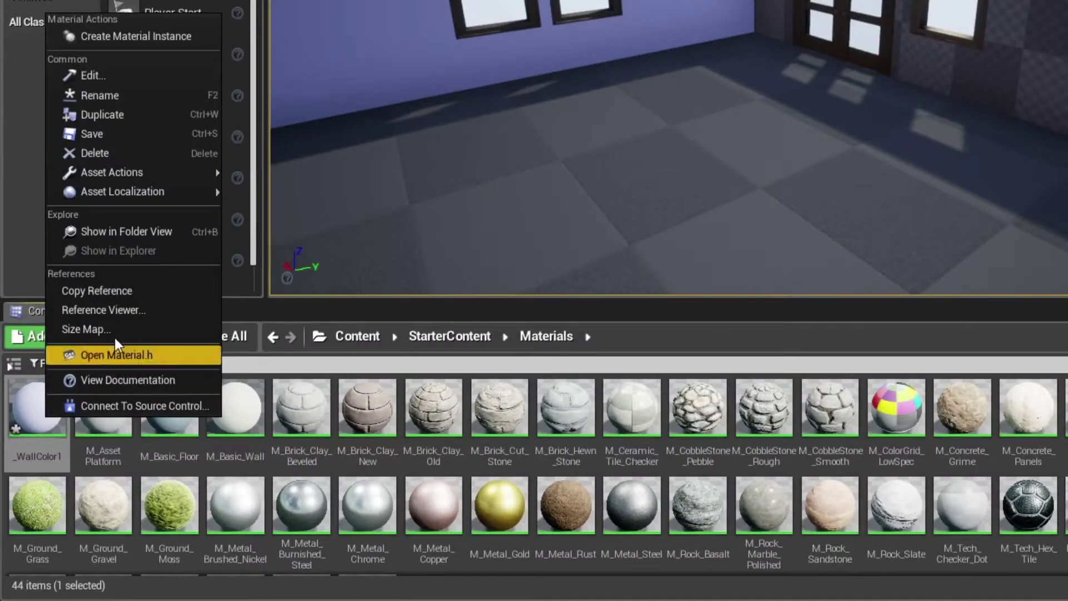
pyautogui.click(165, 113)
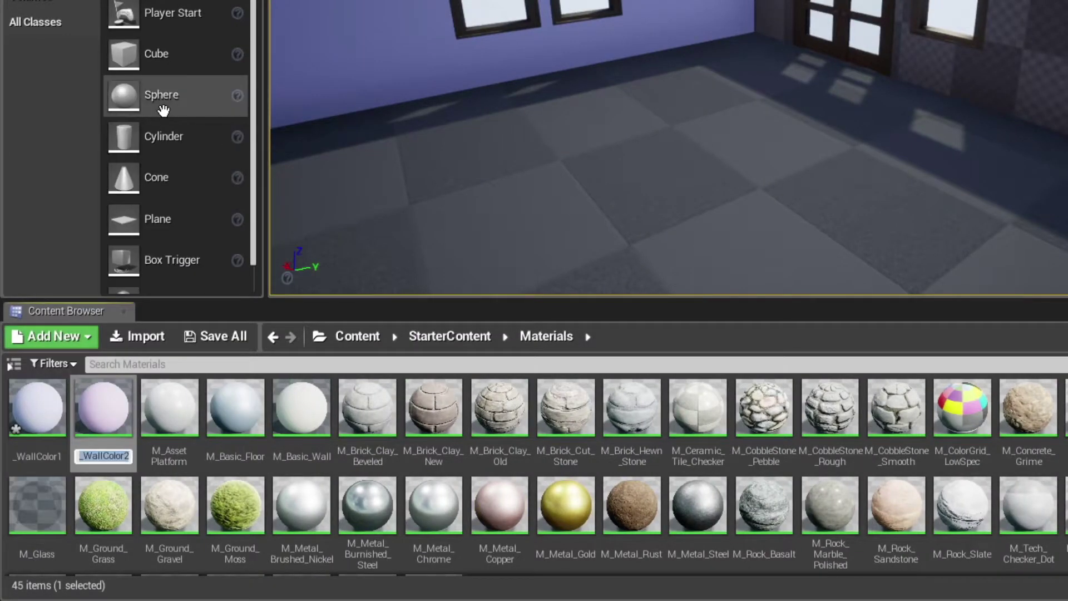
pyautogui.press('Return')
# - Make _WallColor2's Color a paler, near-white lavender and apply the change
pyautogui.doubleClick(98, 396)
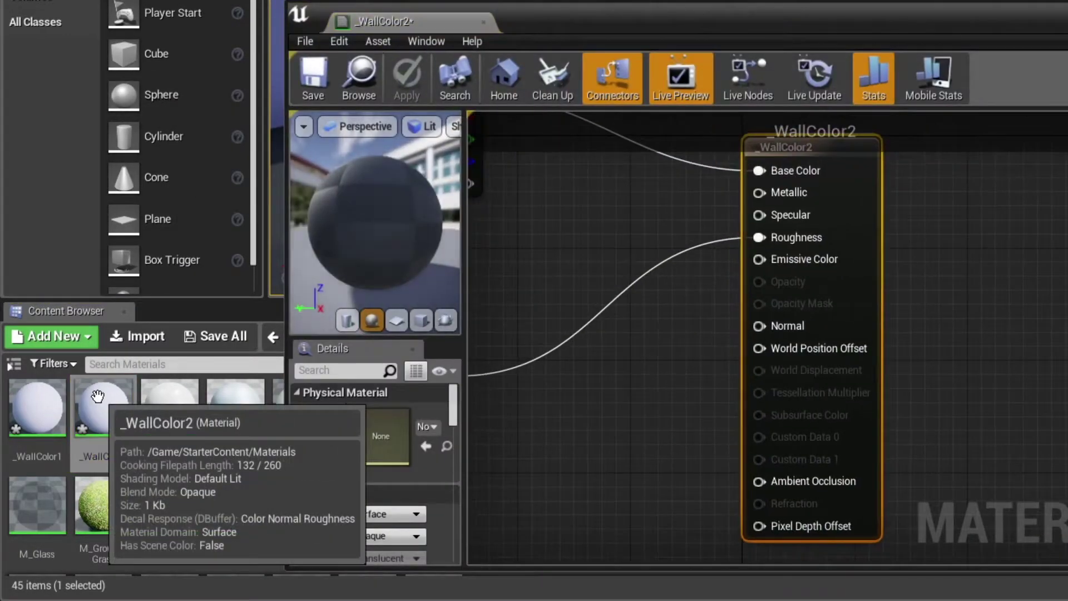
pyautogui.moveTo(486, 165); pyautogui.dragTo(963, 341, button='right')
pyautogui.scroll(2, 963, 341)
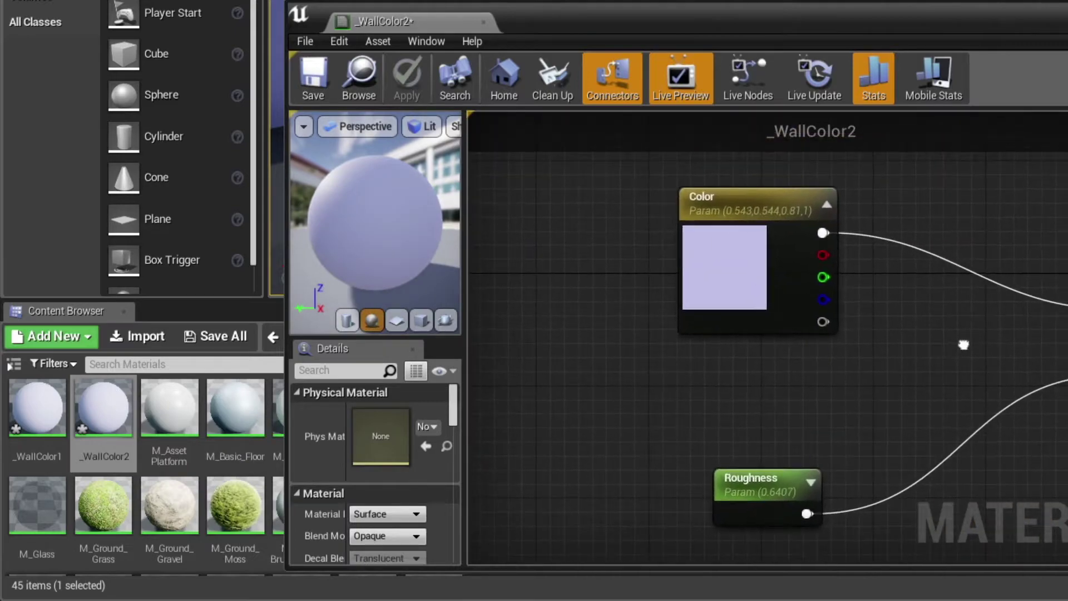
pyautogui.doubleClick(758, 274)
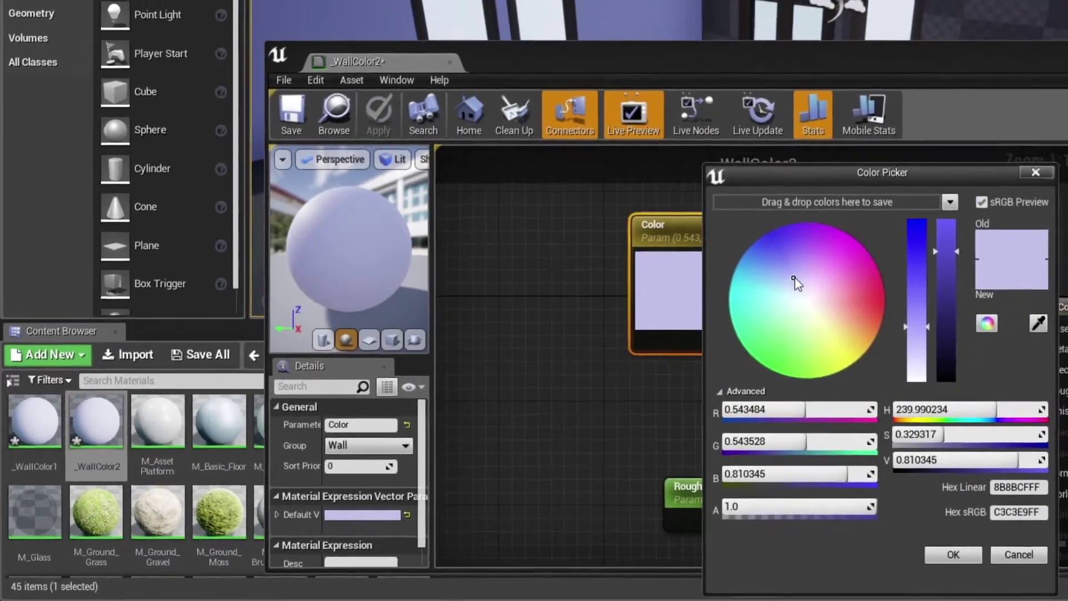
pyautogui.click(857, 266)
pyautogui.click(664, 350)
pyautogui.click(789, 563)
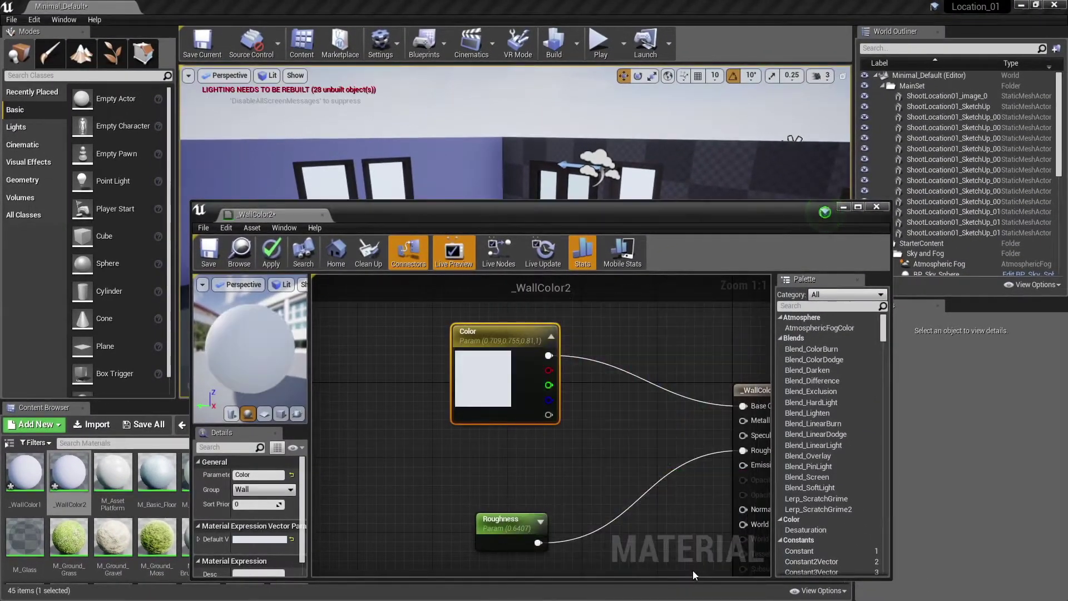
pyautogui.click(272, 256)
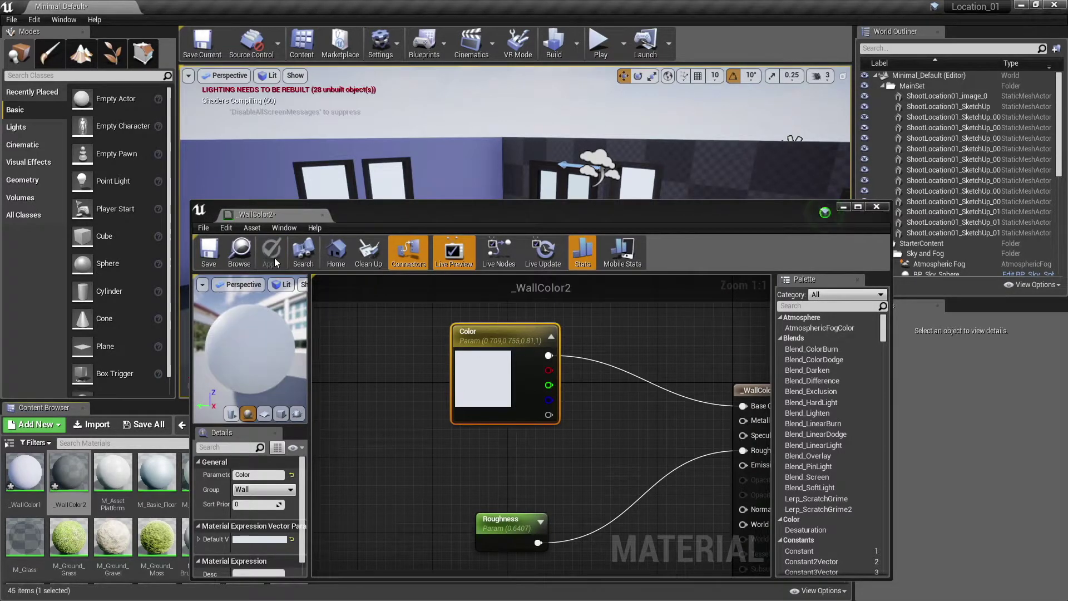
pyautogui.click(878, 207)
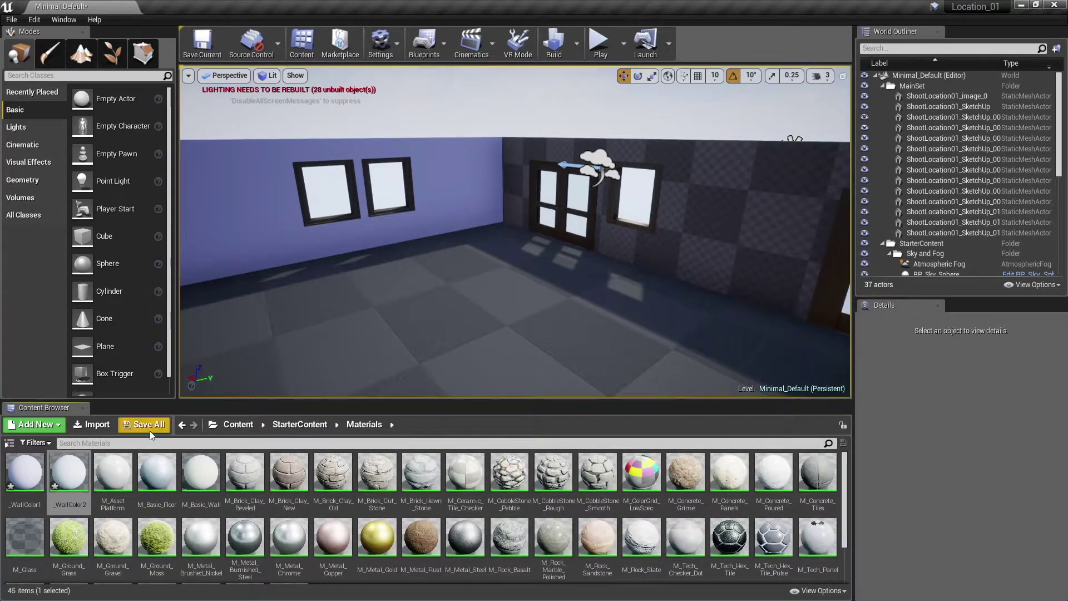
# - Apply _WallColor2 to the right wall and preview it on the left wall
pyautogui.moveTo(69, 471); pyautogui.dragTo(674, 234)
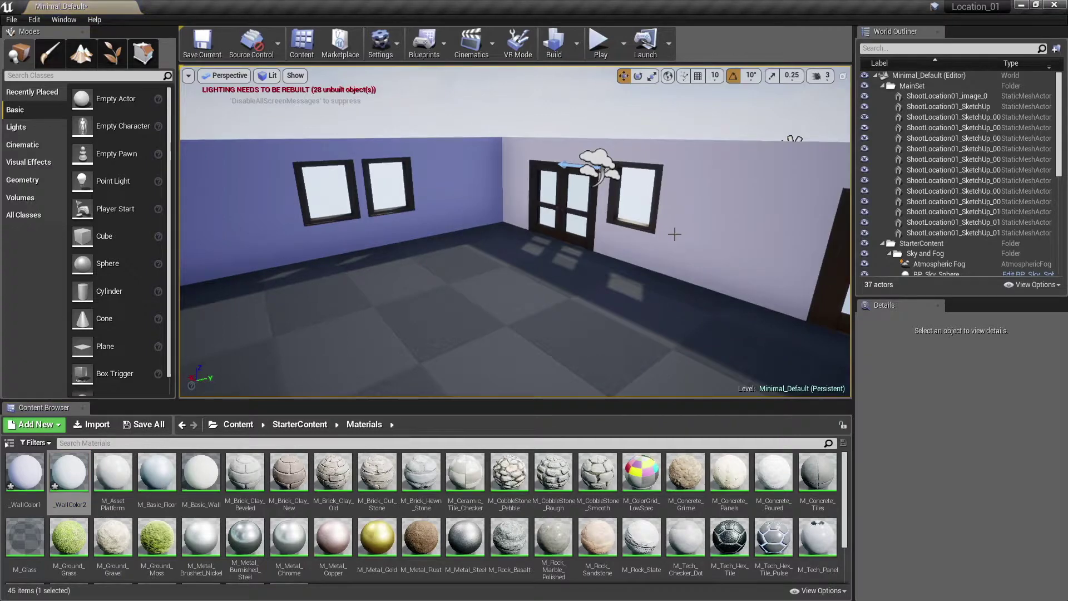
pyautogui.moveTo(69, 470); pyautogui.dragTo(307, 212)
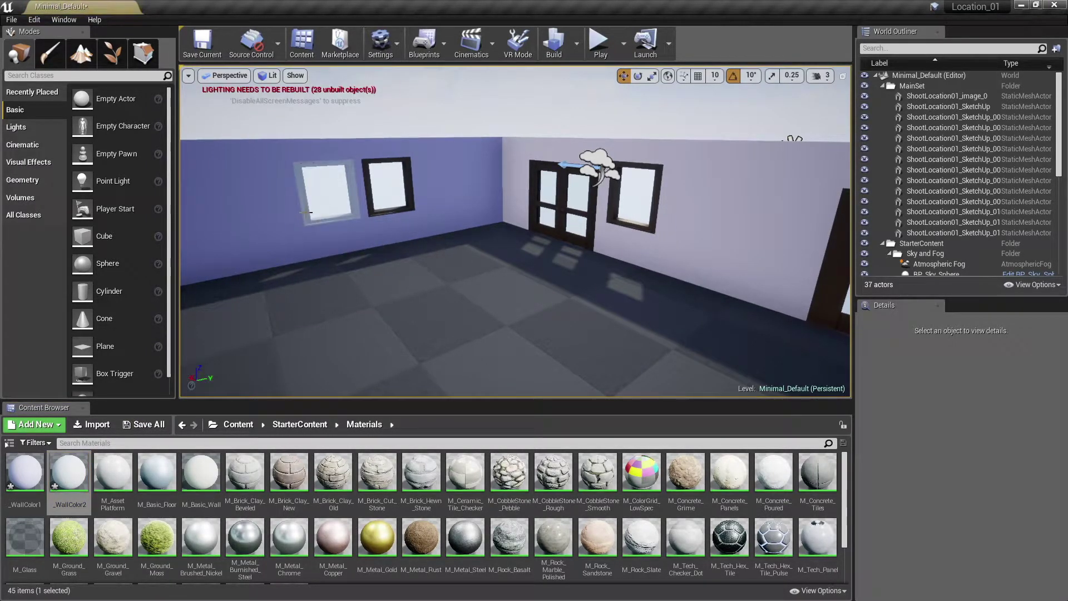
pyautogui.moveTo(69, 471); pyautogui.dragTo(373, 202)
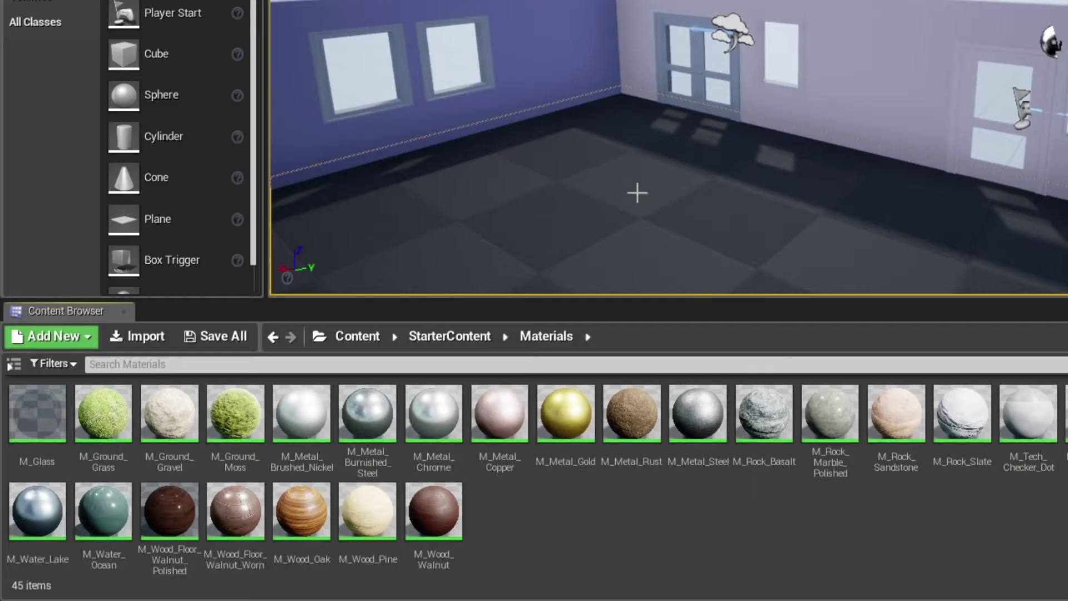
# - Duplicate M_Wood_Floor_Walnut_Polished as _WoodFloor and drop it onto the room's floor
pyautogui.rightClick(170, 517)
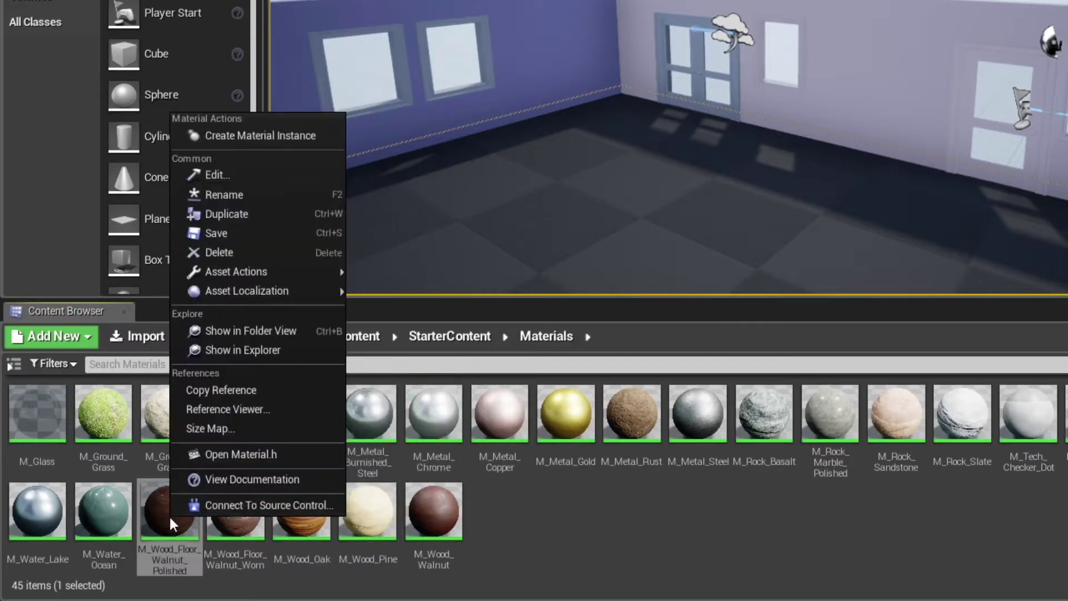
pyautogui.click(270, 215)
pyautogui.write('_WoodFloor')
pyautogui.press('Return')
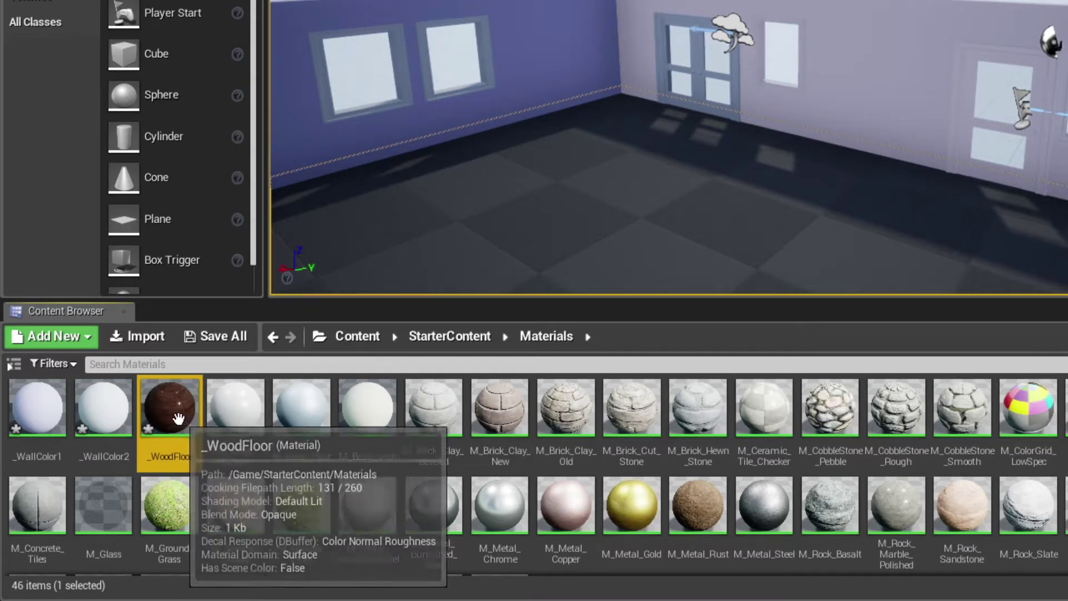
pyautogui.moveTo(179, 402); pyautogui.dragTo(450, 252)
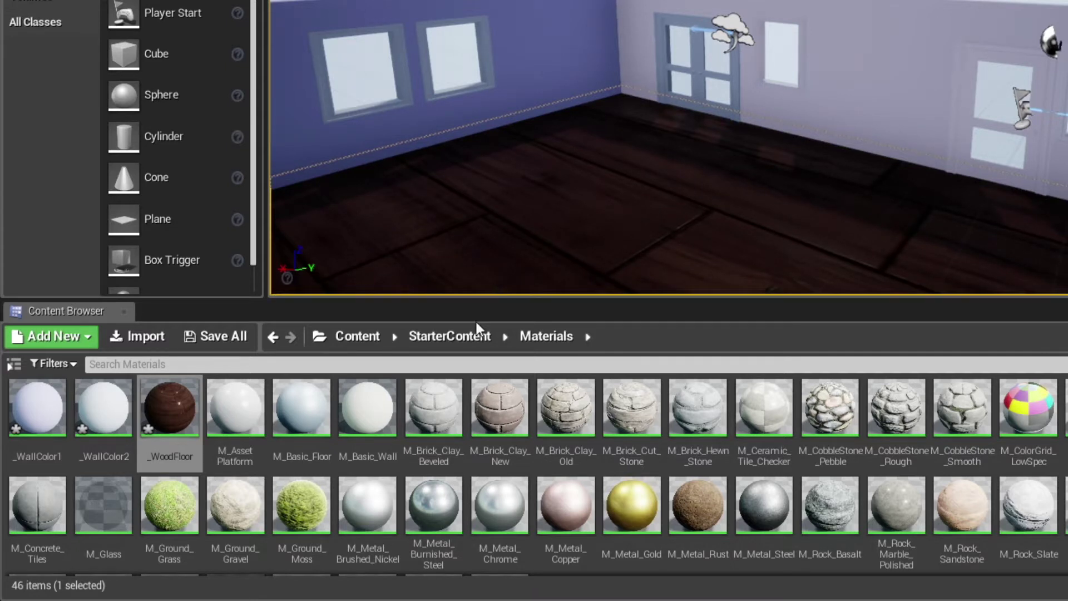
# - Open _WoodFloor in the Material Editor and pan the graph over to its texture nodes
pyautogui.doubleClick(170, 409)
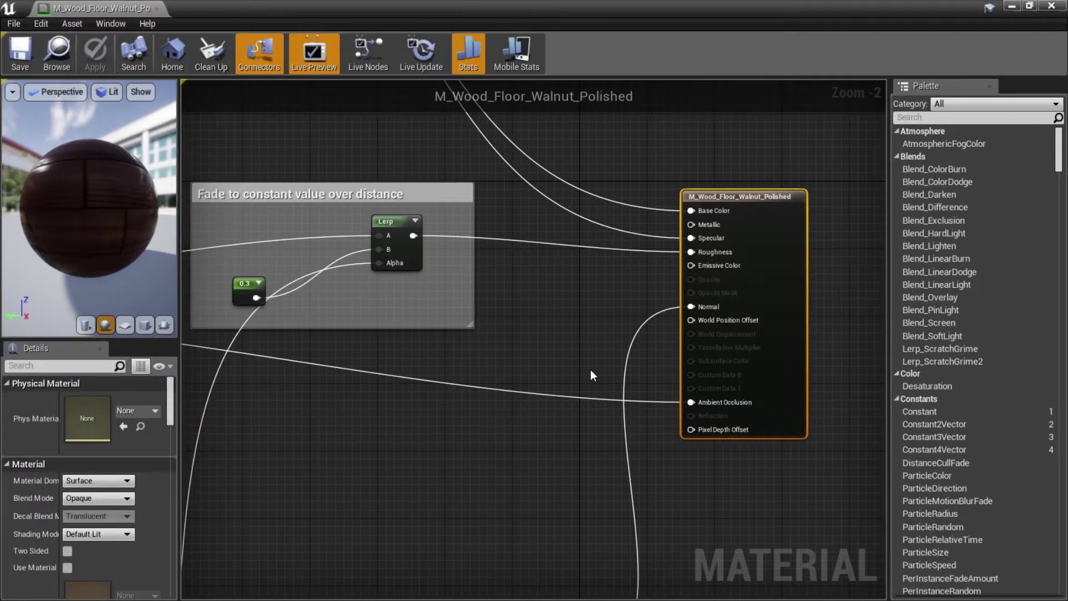
pyautogui.moveTo(382, 406); pyautogui.dragTo(527, 345, button='right')
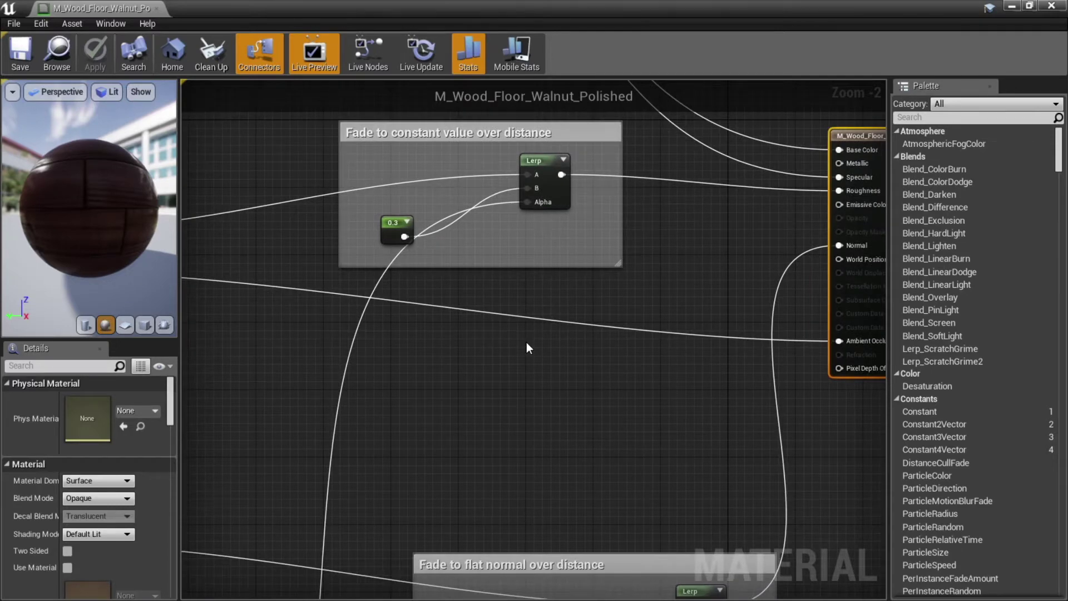
pyautogui.scroll(-5, 527, 345)
pyautogui.moveTo(441, 425); pyautogui.dragTo(527, 426, button='right')
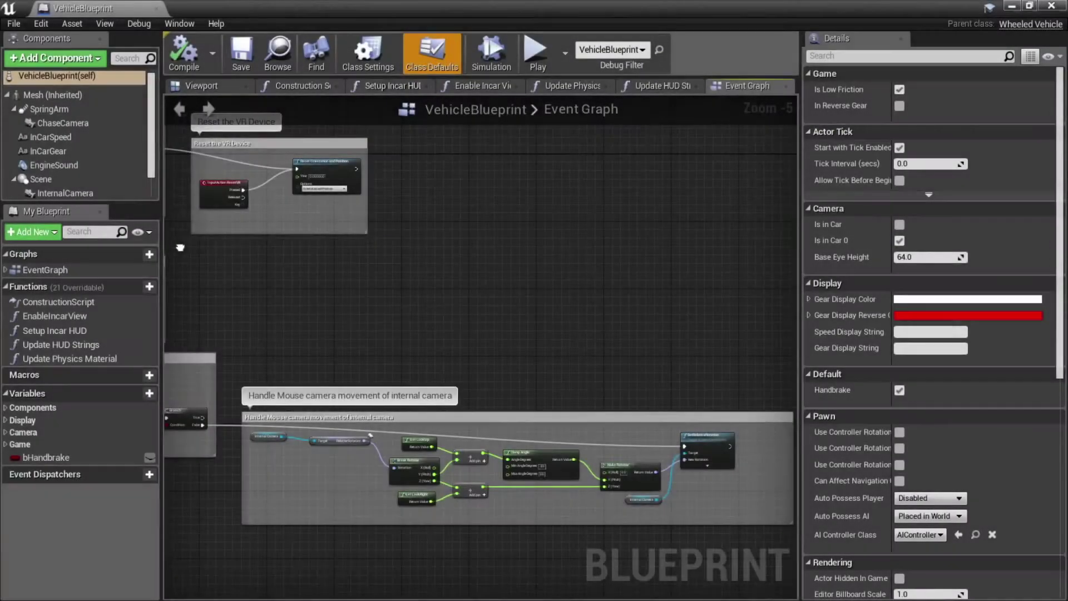
pyautogui.moveTo(182, 203); pyautogui.dragTo(796, 298, button='right')
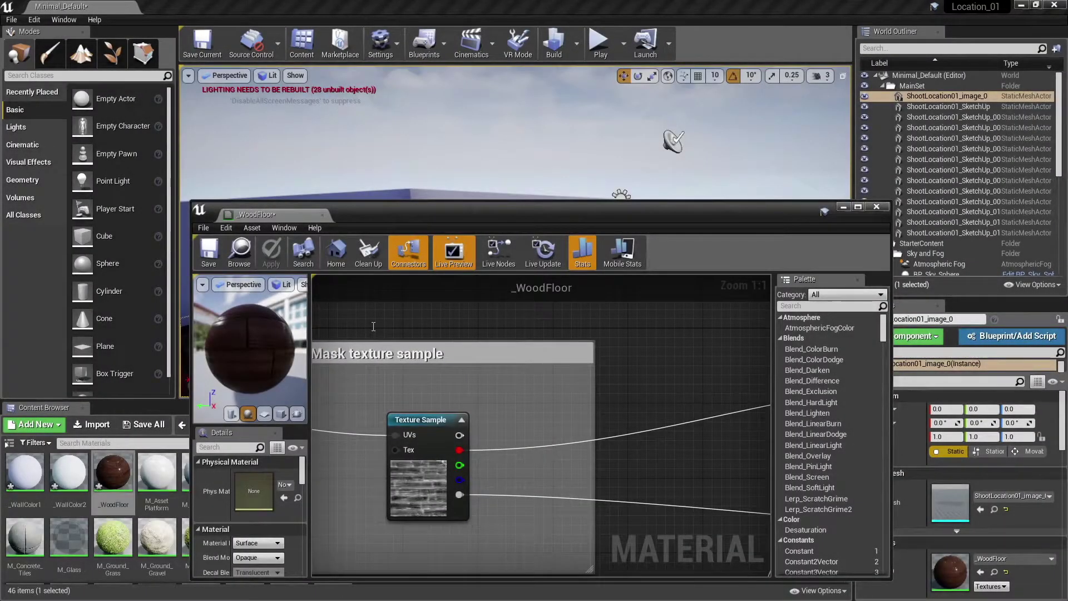
# - In the _WoodFloor material, set the TexCoord[0] node's UTiling and VTiling to 5
pyautogui.moveTo(373, 326); pyautogui.dragTo(482, 424, button='right')
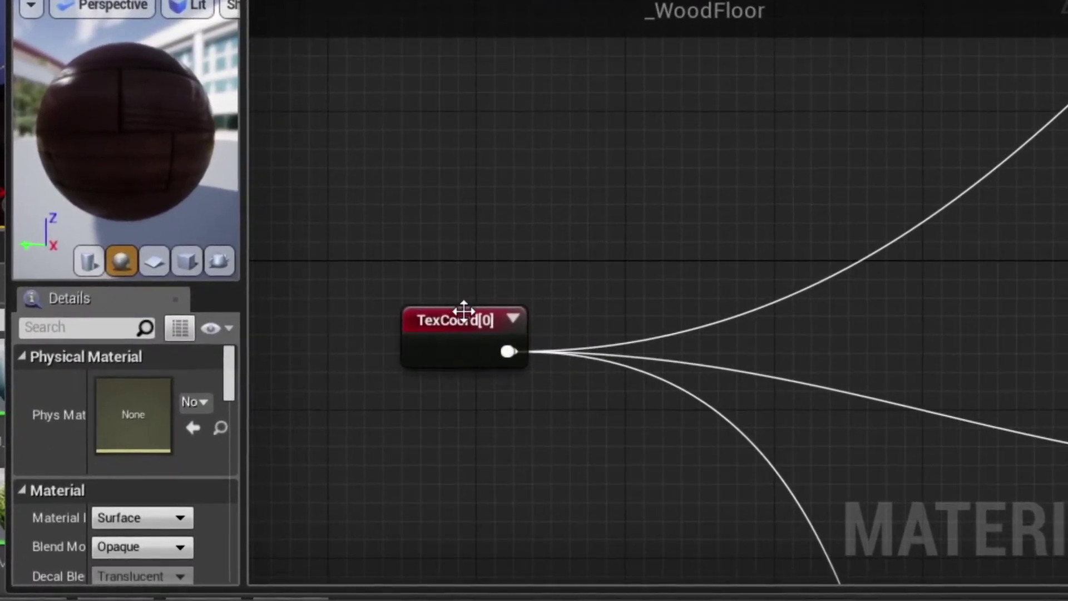
pyautogui.click(454, 315)
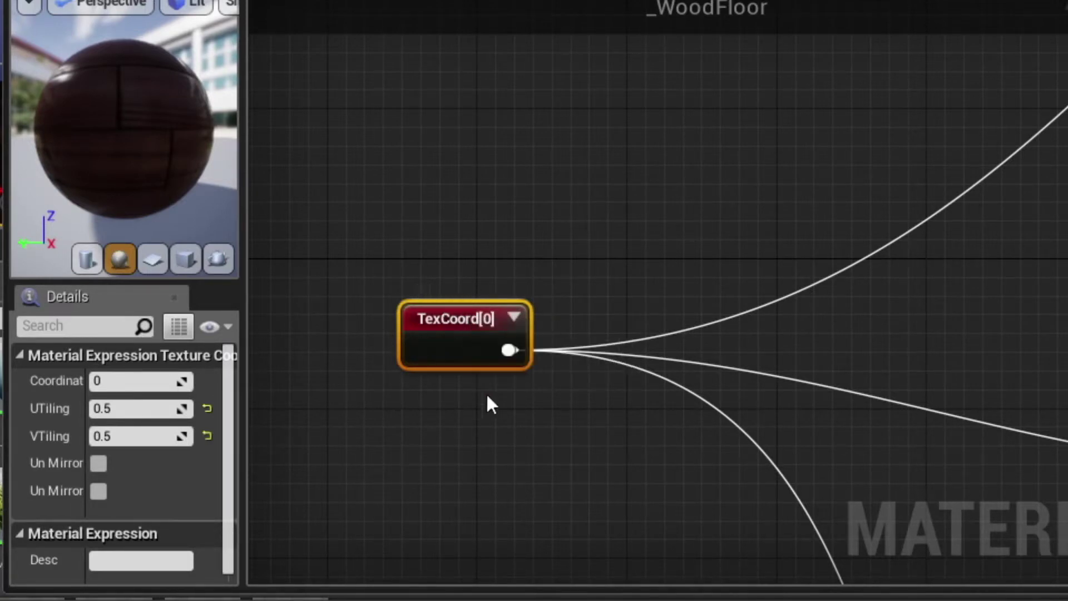
pyautogui.click(146, 409)
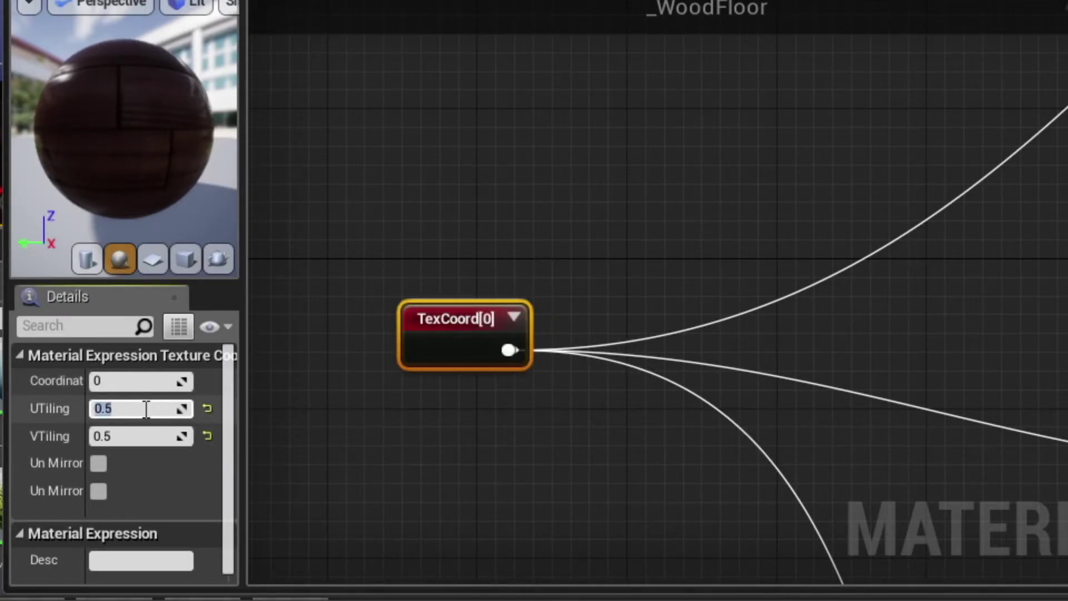
pyautogui.write('5')
pyautogui.click(131, 438)
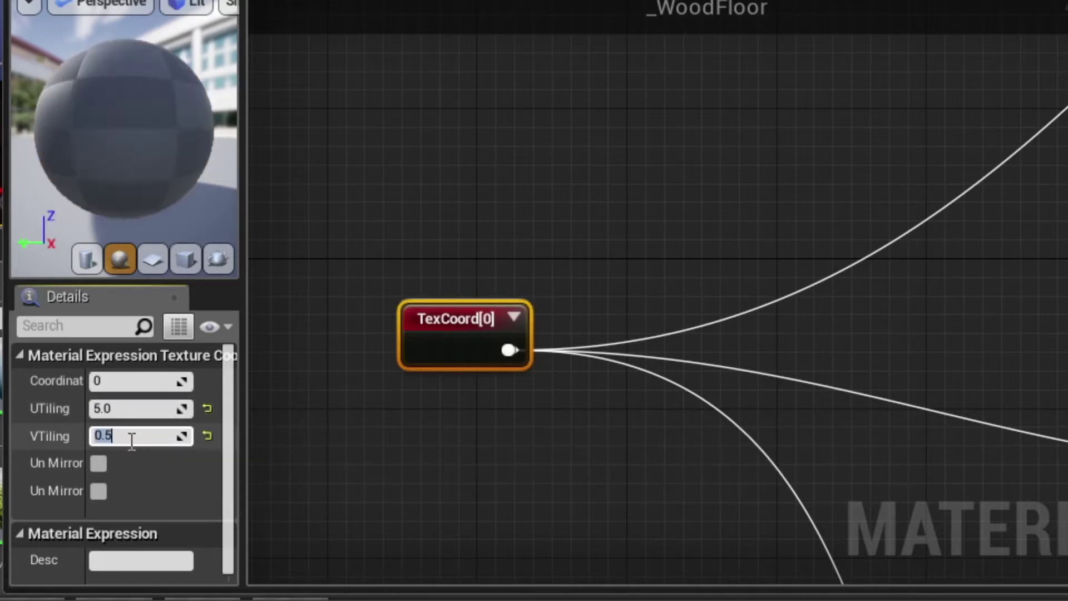
pyautogui.write('5')
pyautogui.press('Return')
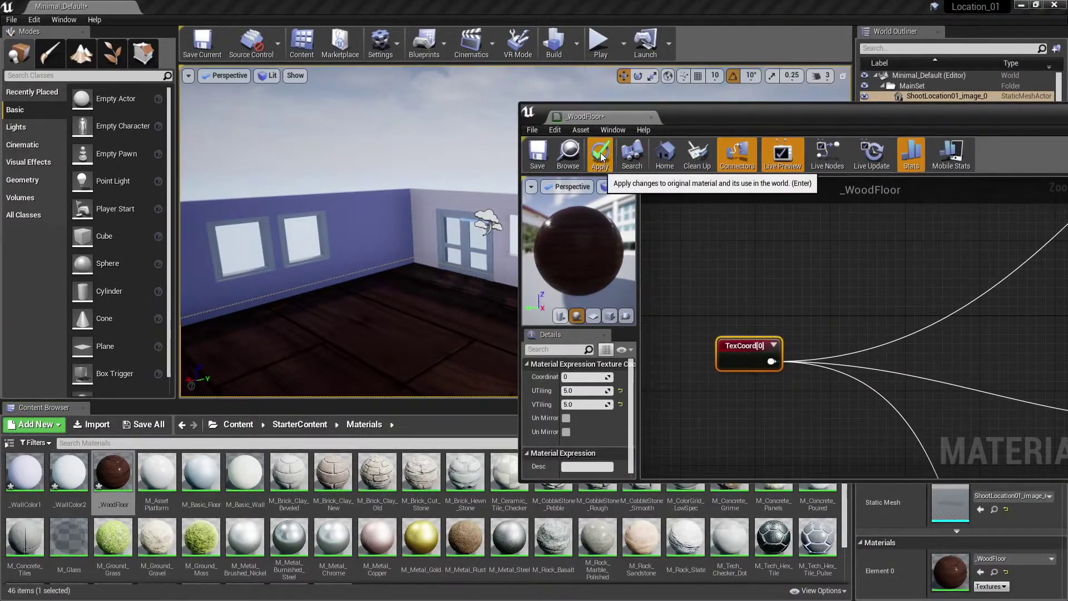
# - Apply the _WoodFloor tiling changes and close the material editor
pyautogui.click(601, 155)
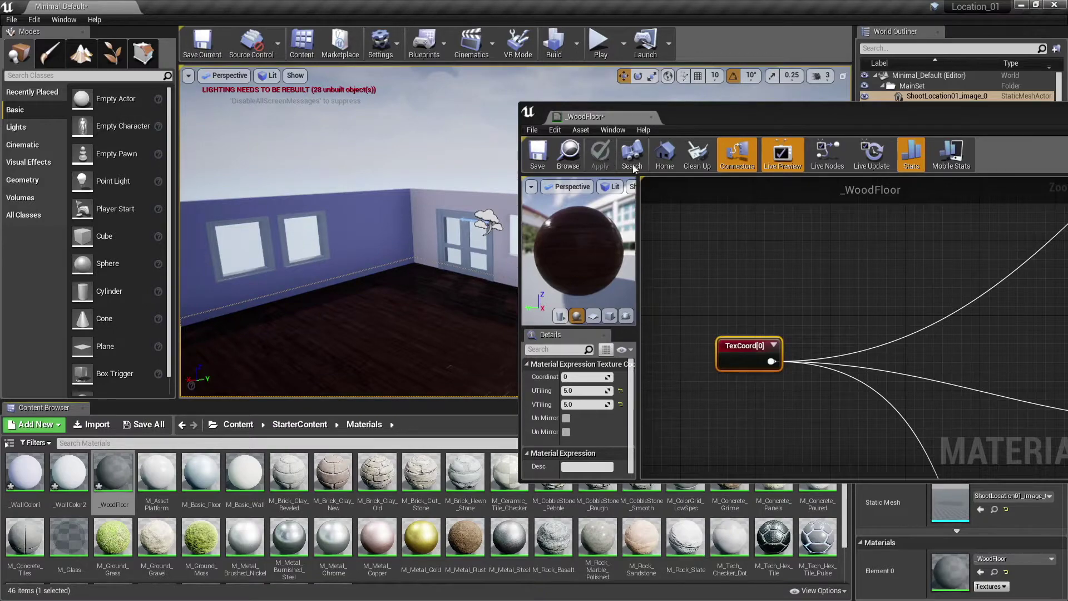
pyautogui.moveTo(844, 114); pyautogui.dragTo(505, 190)
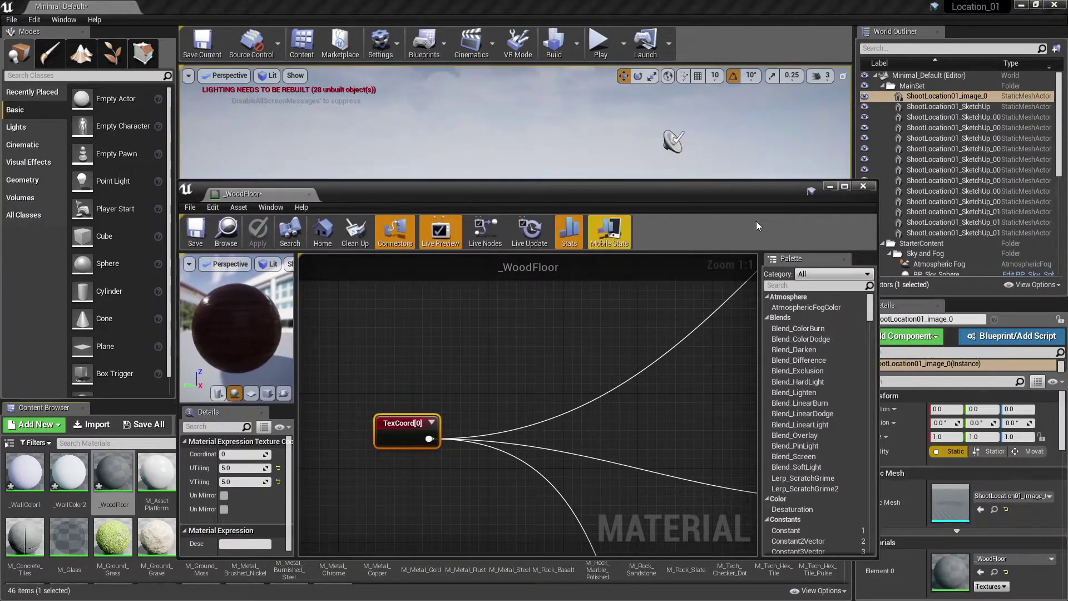
pyautogui.click(863, 186)
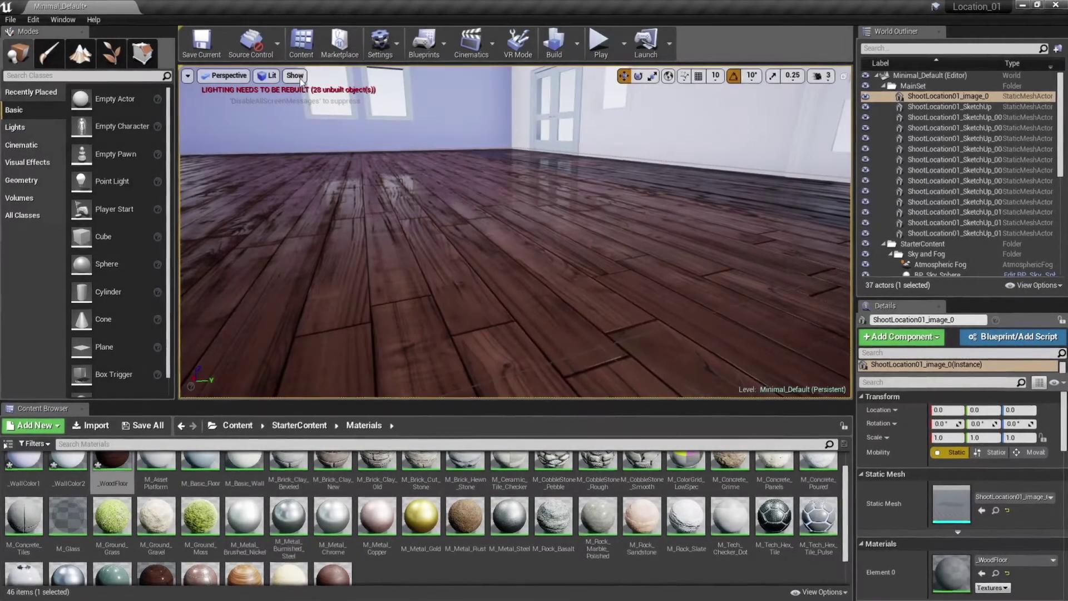
# - Hide the viewport grid and tilt the view down to inspect the wood floor
pyautogui.click(295, 75)
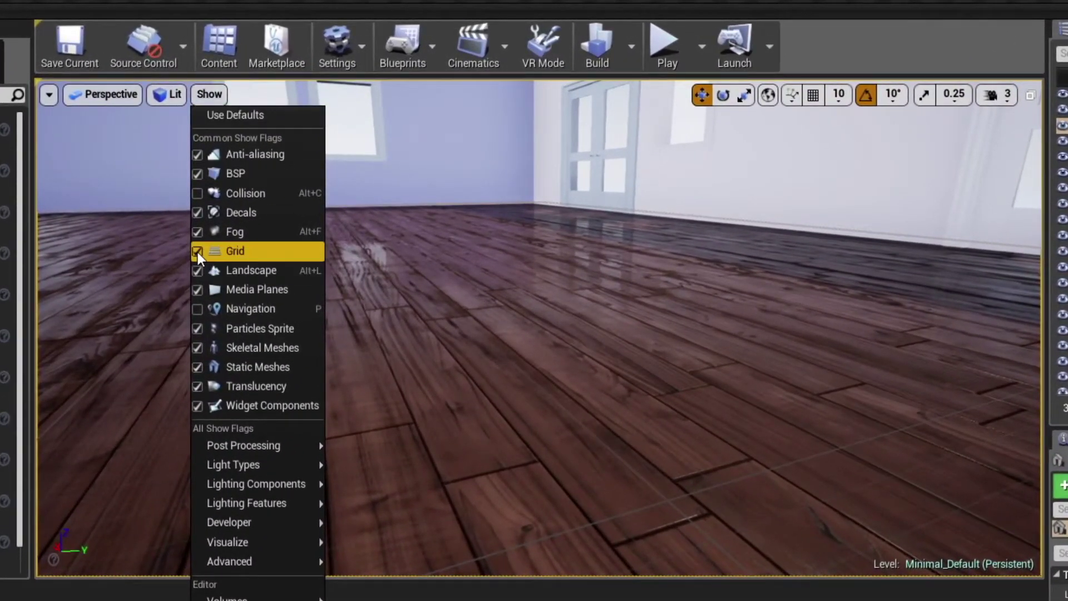
pyautogui.click(198, 252)
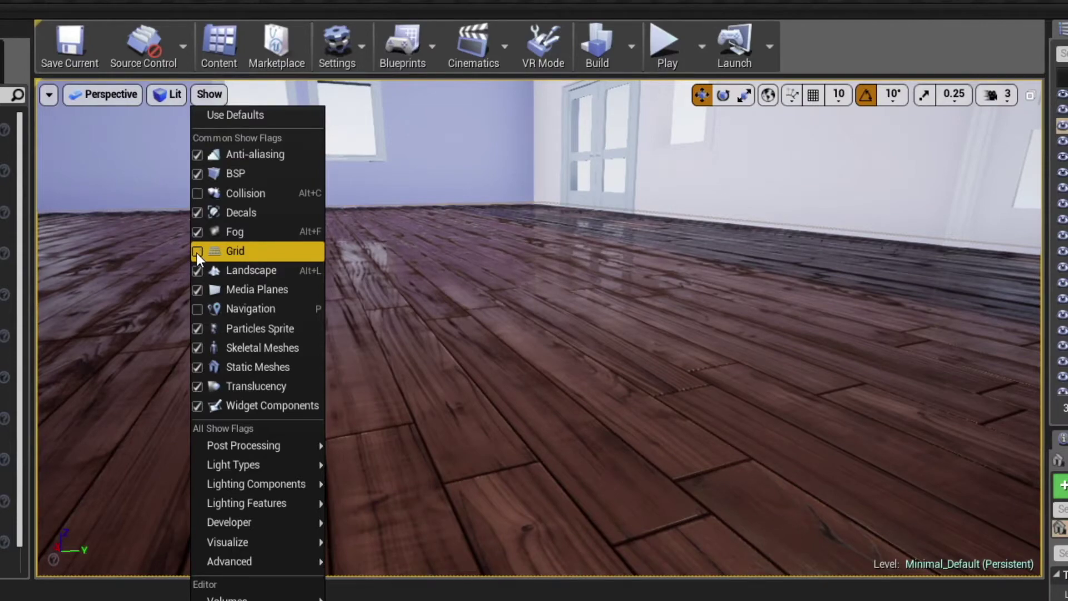
pyautogui.click(509, 336)
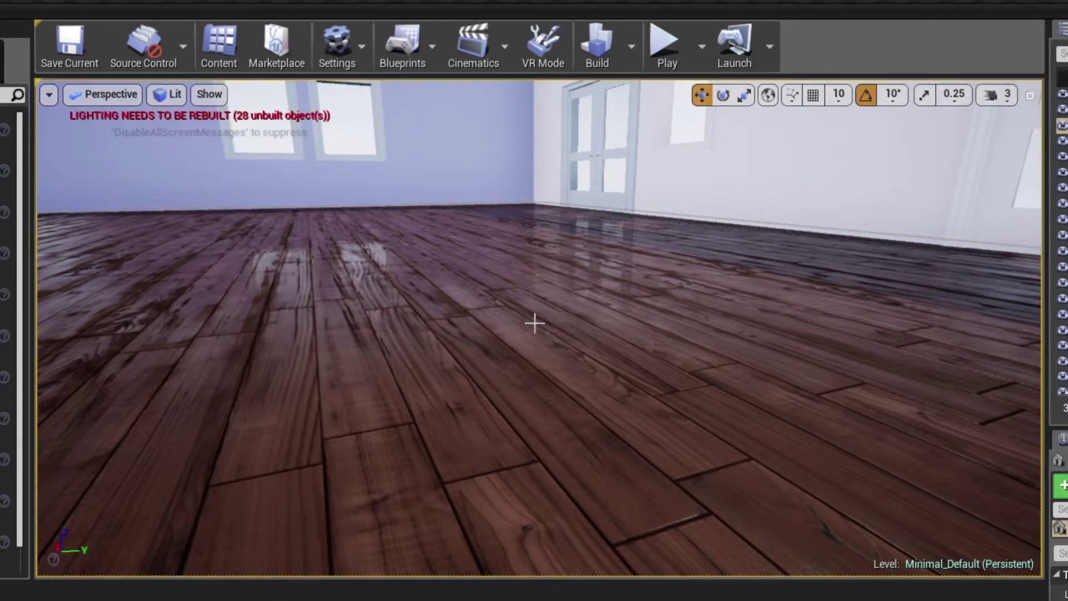
pyautogui.moveTo(534, 315)
pyautogui.mouseDown(button='middle')
pyautogui.moveTo(534, 345)
pyautogui.moveTo(537, 311)
pyautogui.mouseUp(button='middle')
pyautogui.moveTo(536, 312); pyautogui.dragTo(536, 311, button='right')
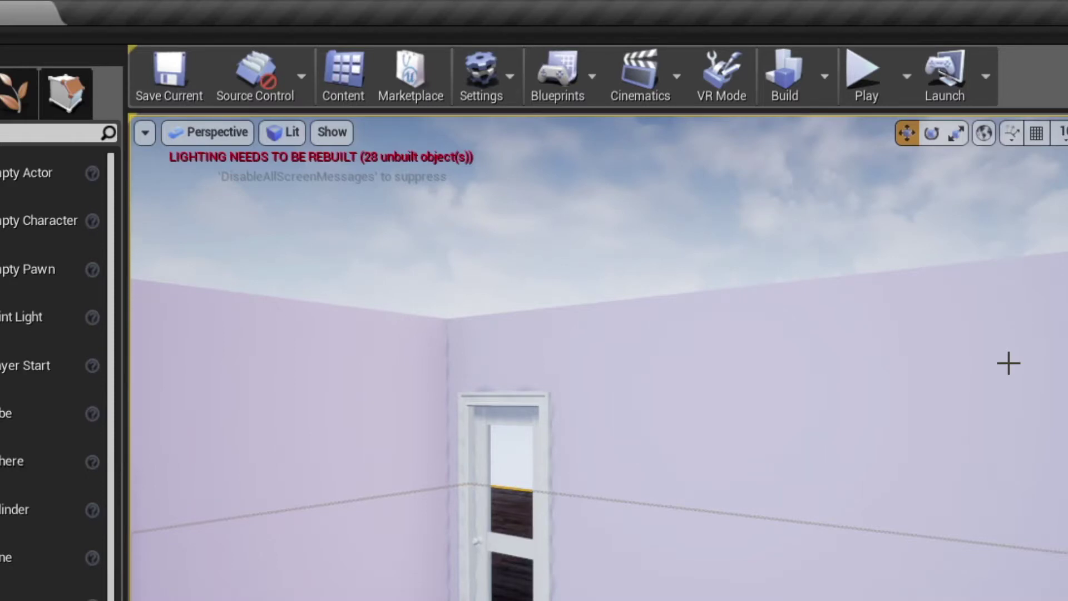
# - Rebuild the level with Build Lighting Only from the Build dropdown
pyautogui.click(824, 91)
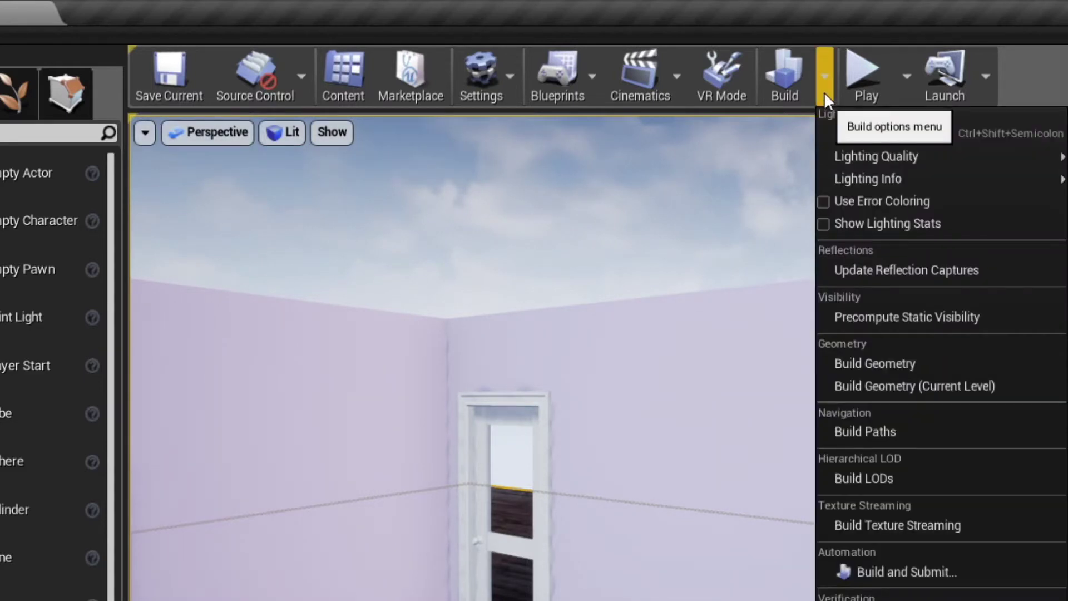
pyautogui.click(949, 137)
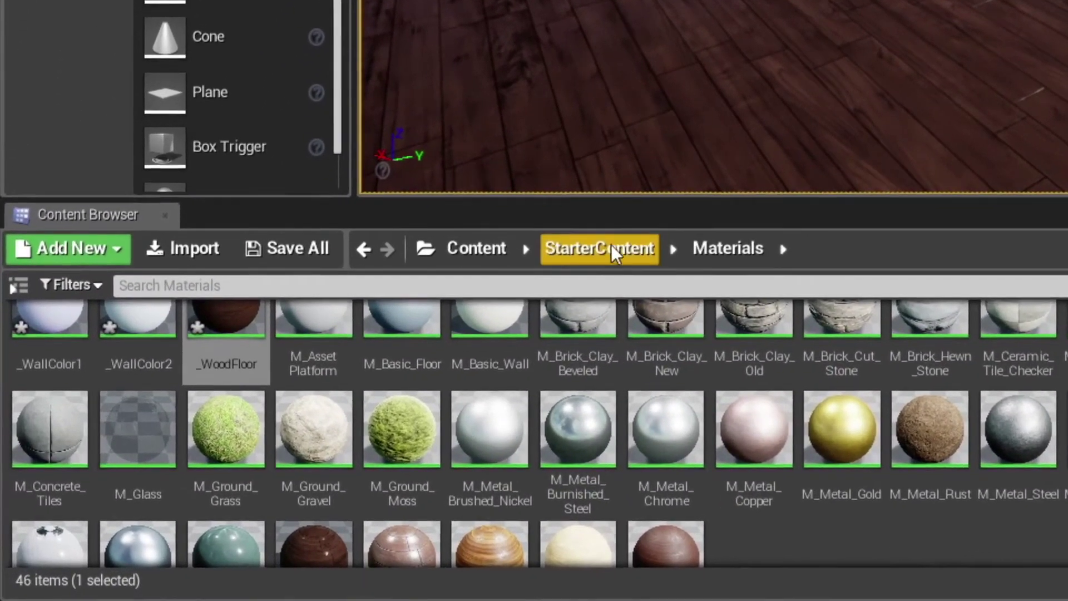
# - Open StarterContent Props, place SM_Rock and SM_Statue in the room, then undo both
pyautogui.click(587, 260)
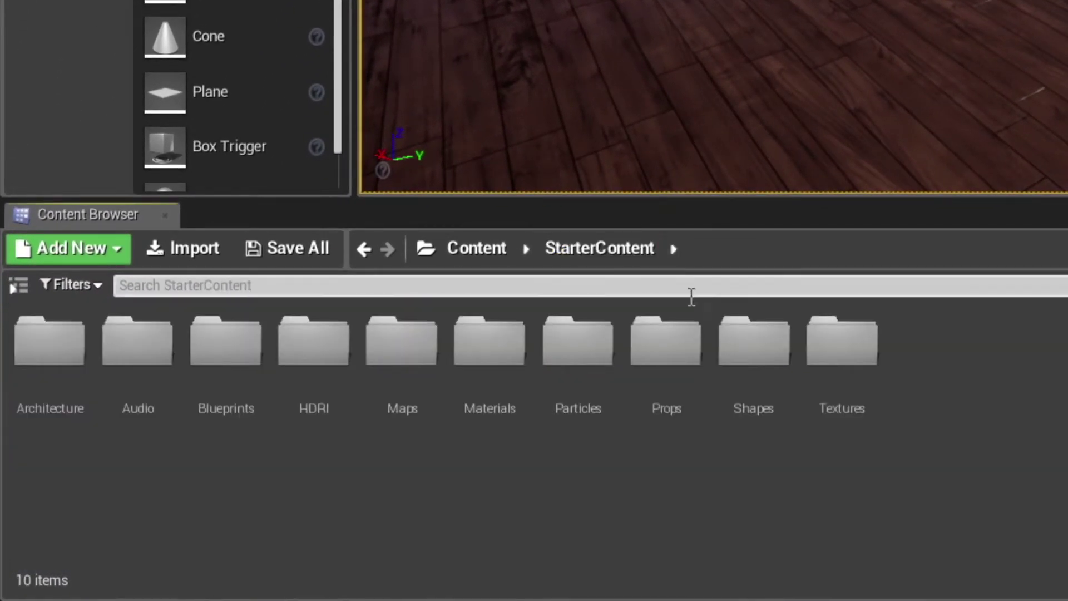
pyautogui.doubleClick(664, 347)
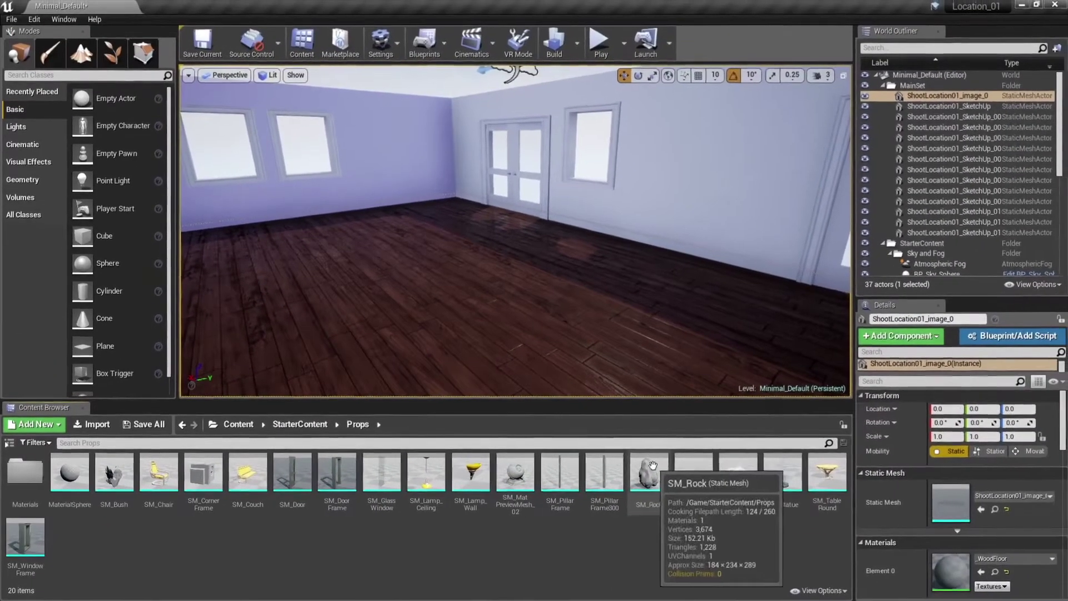
pyautogui.moveTo(690, 467); pyautogui.dragTo(390, 290)
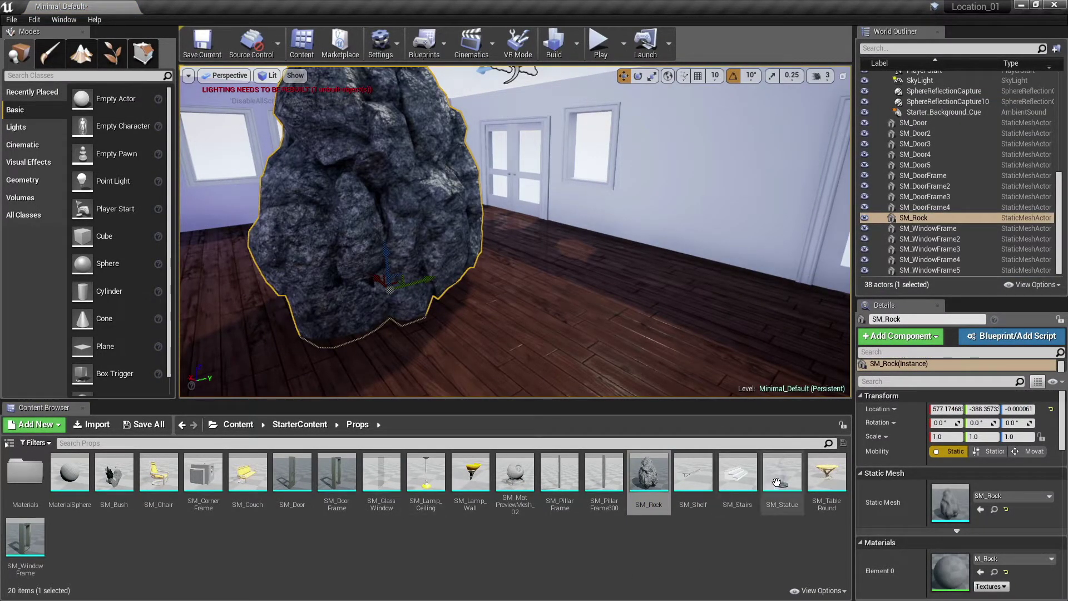
pyautogui.moveTo(782, 473); pyautogui.dragTo(577, 296)
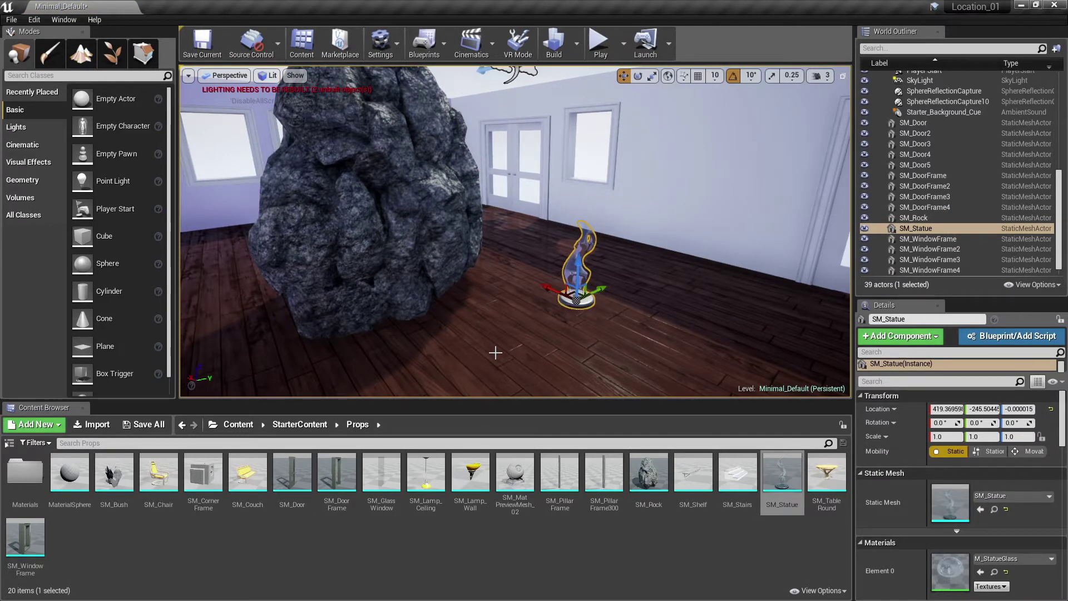
pyautogui.hotkey('ctrl', 'z')
pyautogui.hotkey('ctrl', 'z')
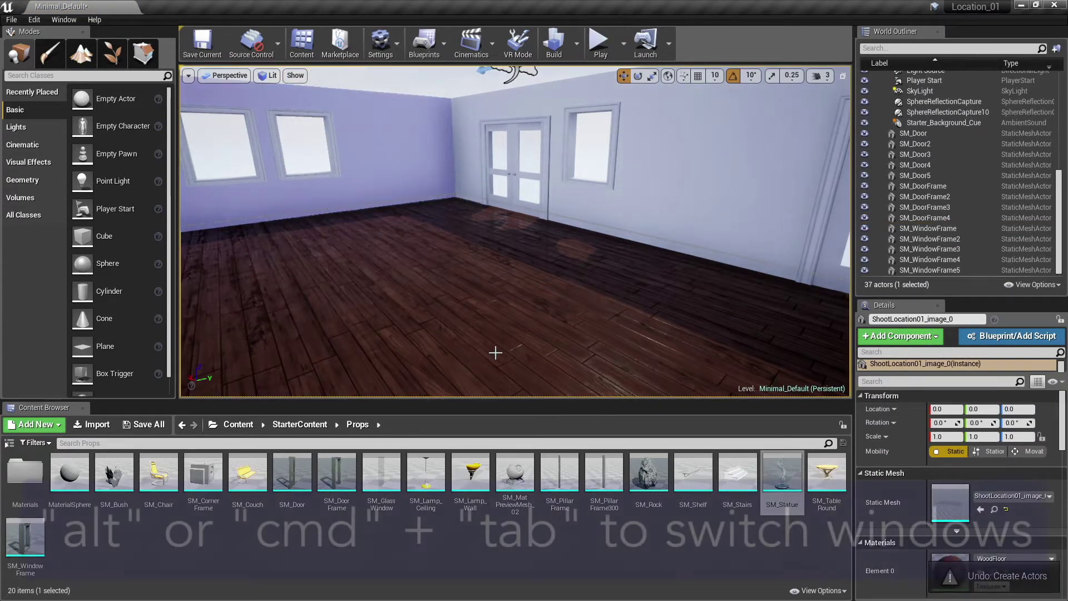
# - Browse Architectural Visualization marketplace items filtered to free, then to $10 and under
pyautogui.hotkey('alt', 'Tab')
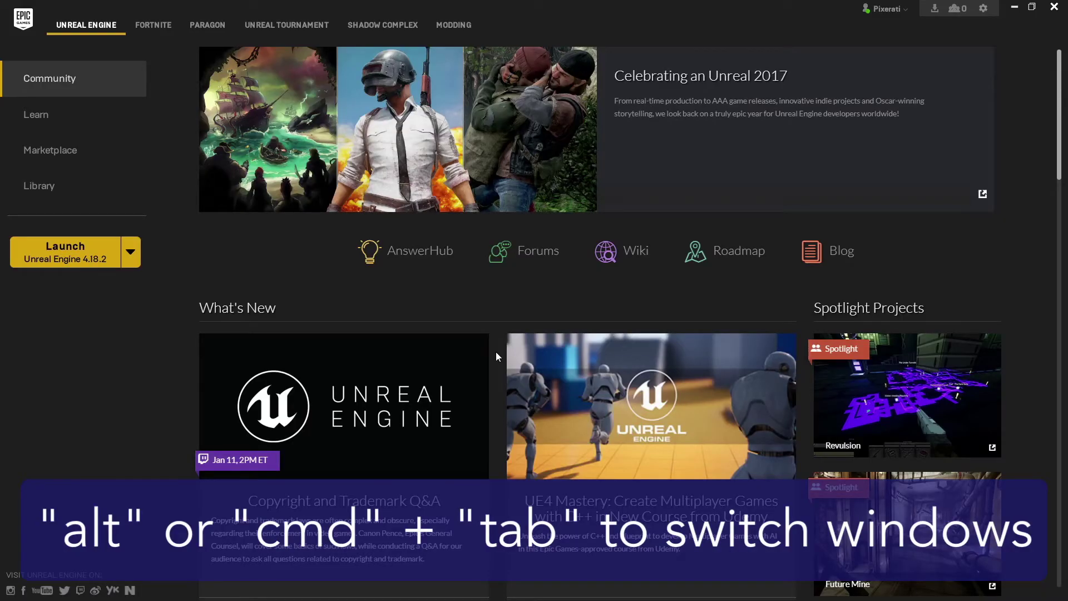
pyautogui.click(102, 153)
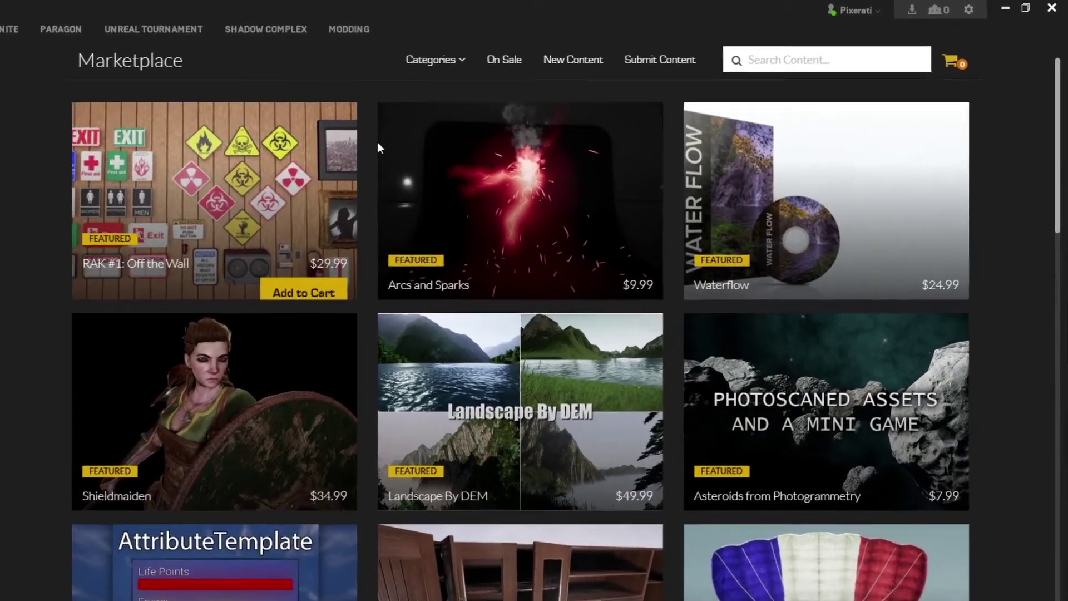
pyautogui.click(520, 54)
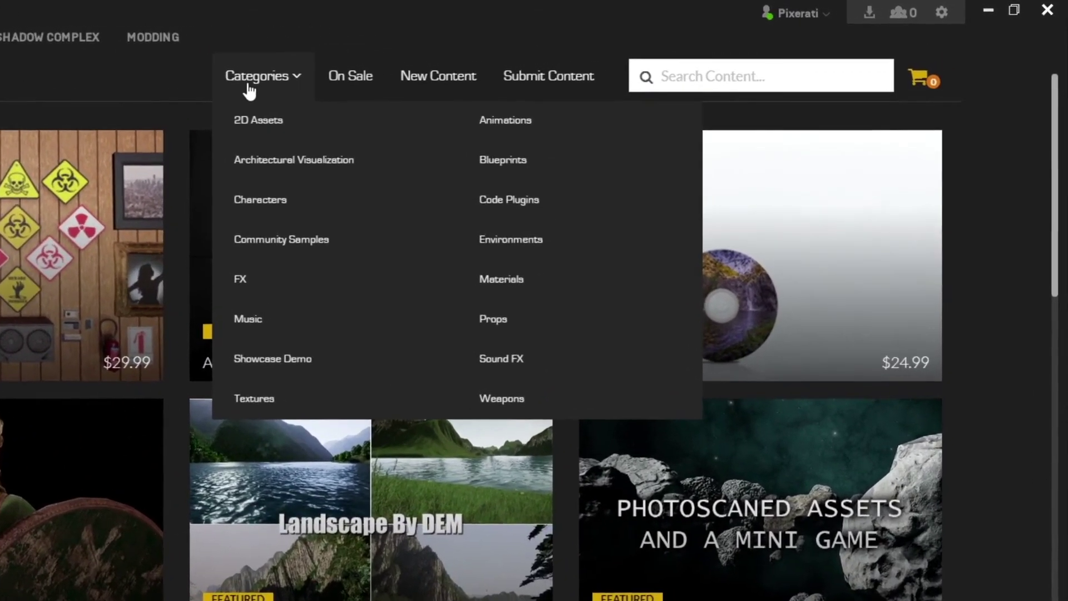
pyautogui.click(259, 161)
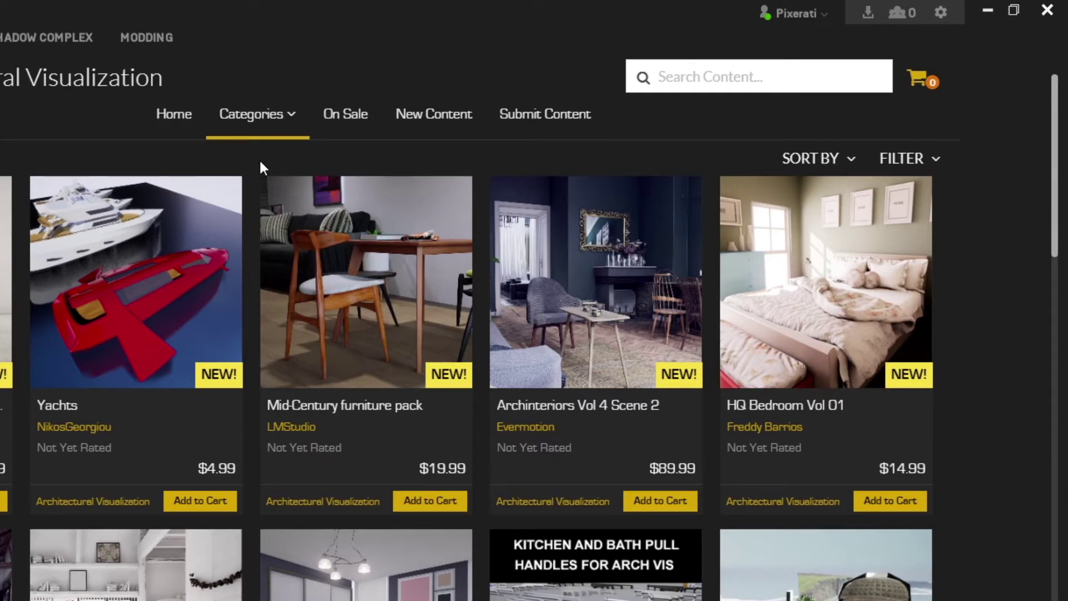
pyautogui.click(903, 160)
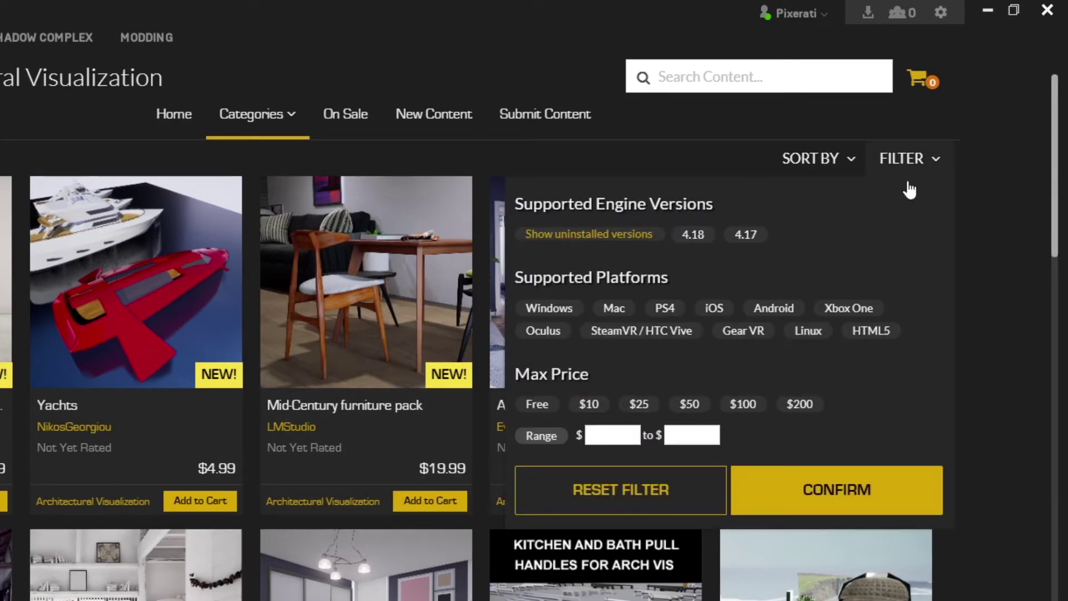
pyautogui.click(534, 415)
pyautogui.click(801, 495)
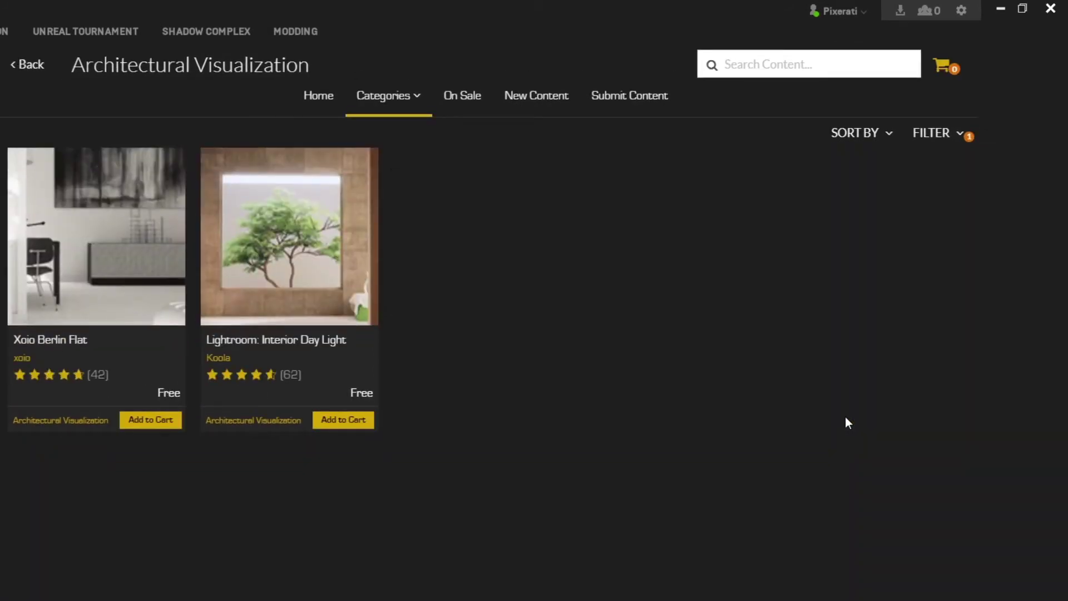
pyautogui.click(935, 133)
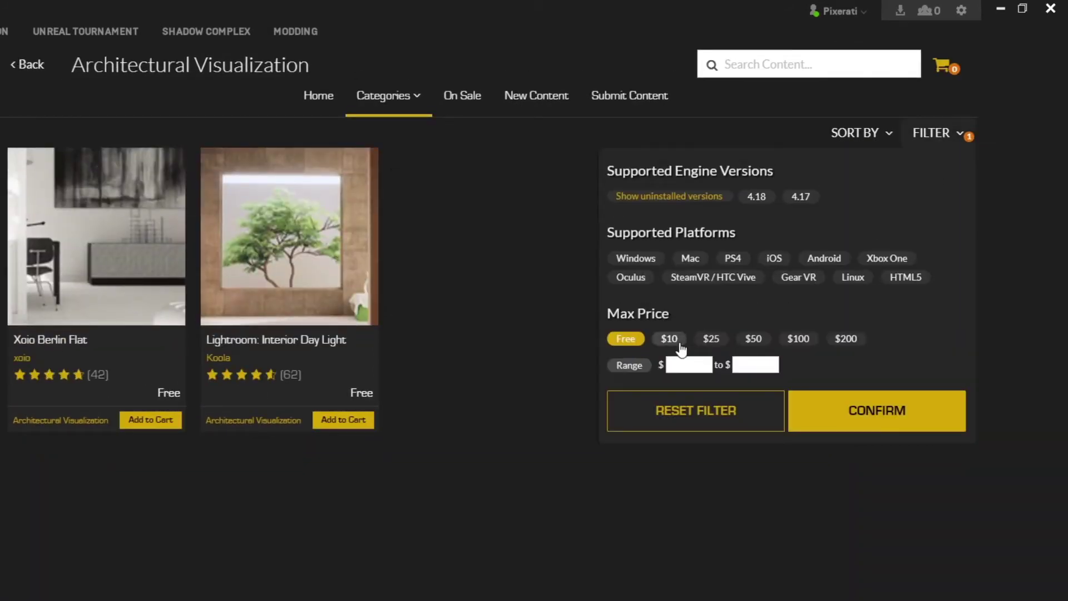
pyautogui.click(845, 398)
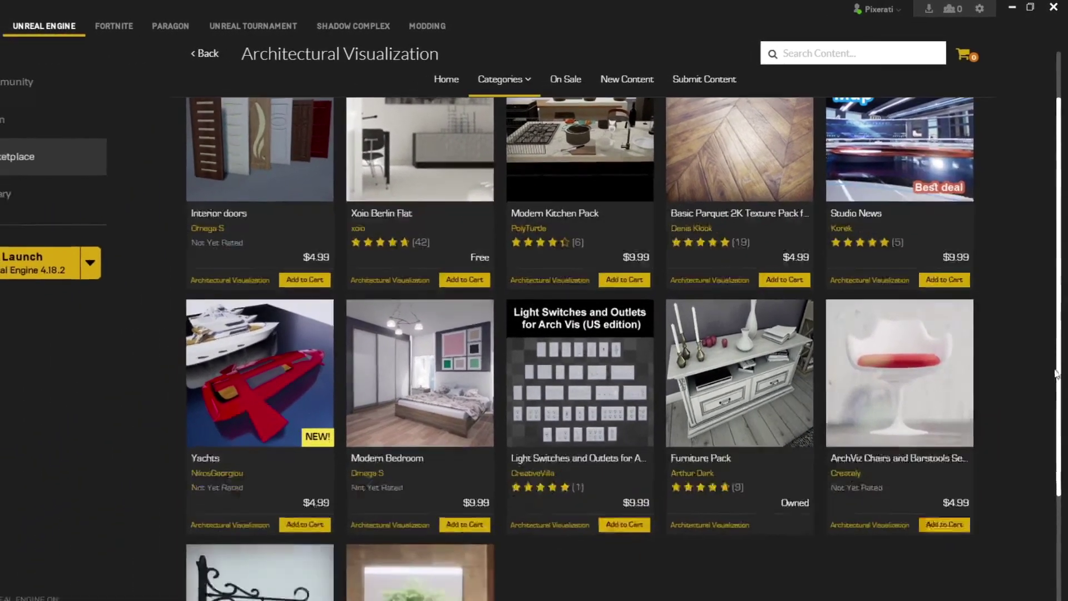
# - Look through the Furniture Pack's preview images, then go to the Library
pyautogui.moveTo(1063, 287); pyautogui.dragTo(1059, 508)
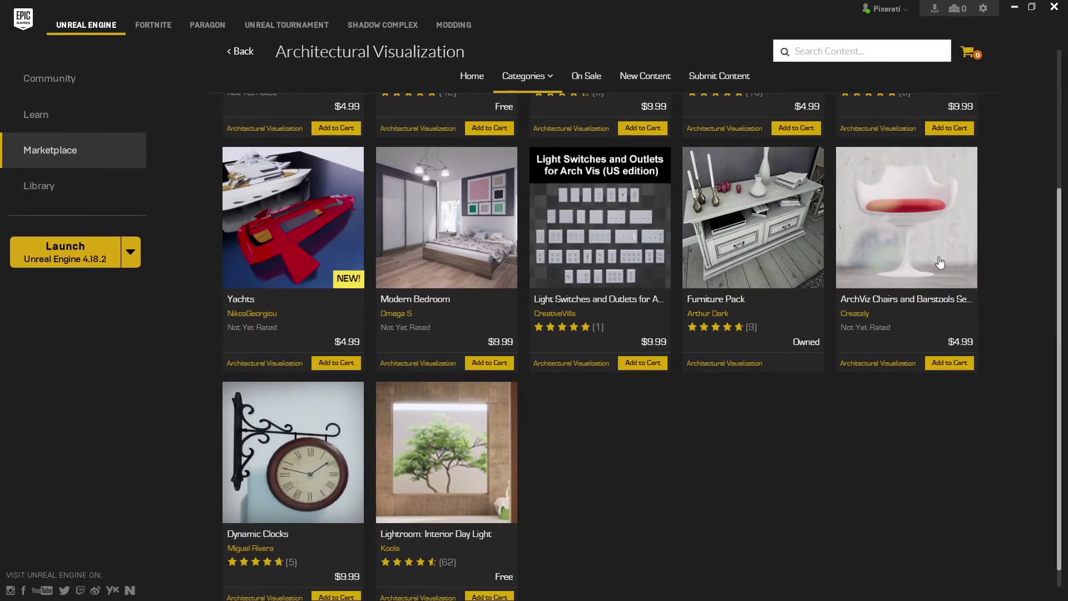
pyautogui.click(773, 238)
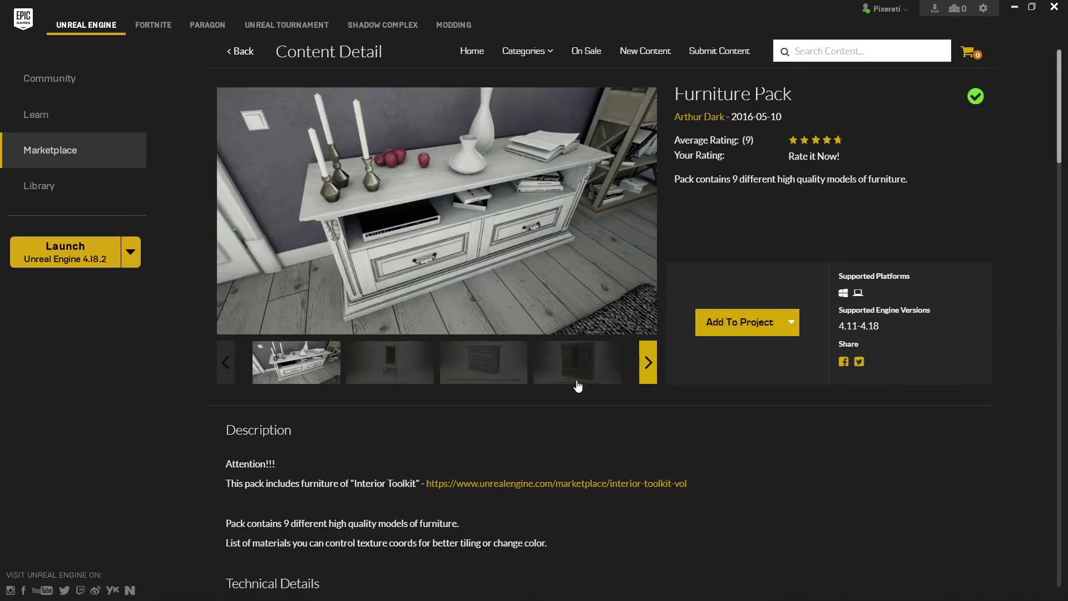
pyautogui.click(419, 377)
pyautogui.click(476, 367)
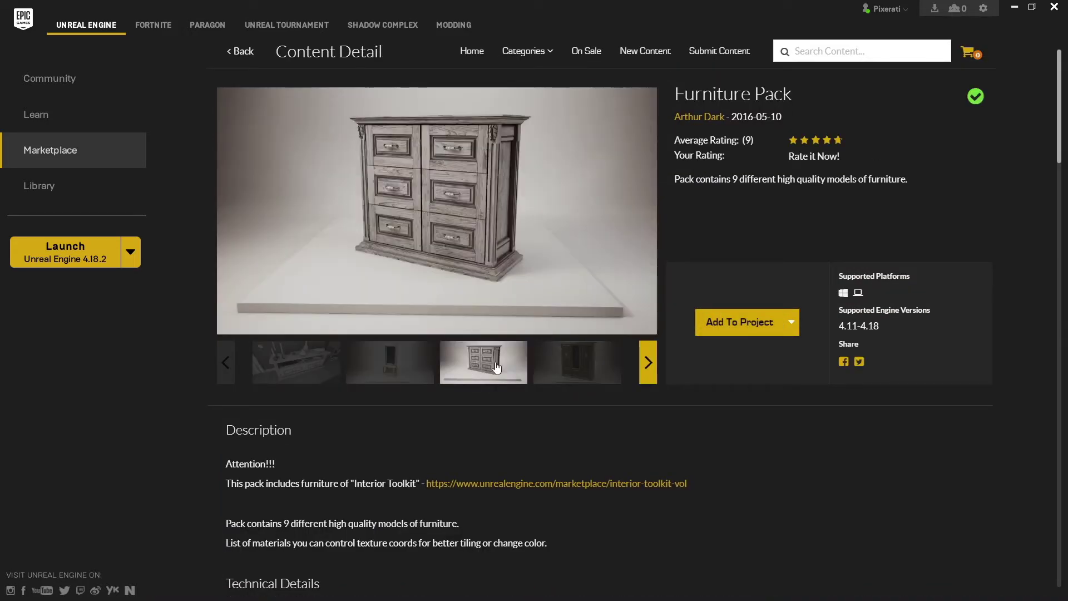
pyautogui.click(606, 365)
pyautogui.click(607, 365)
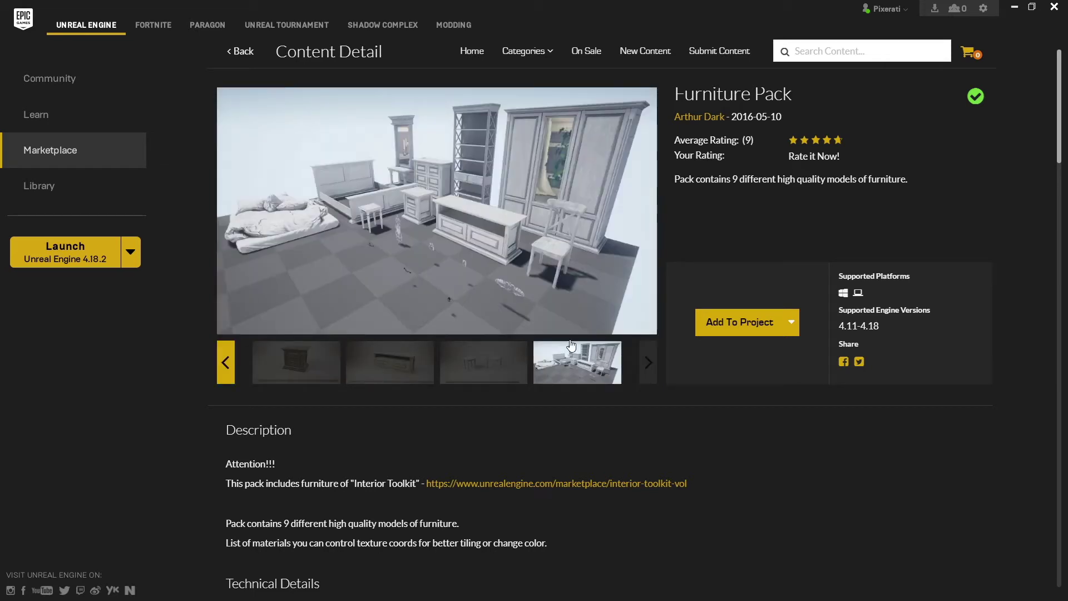
pyautogui.click(107, 194)
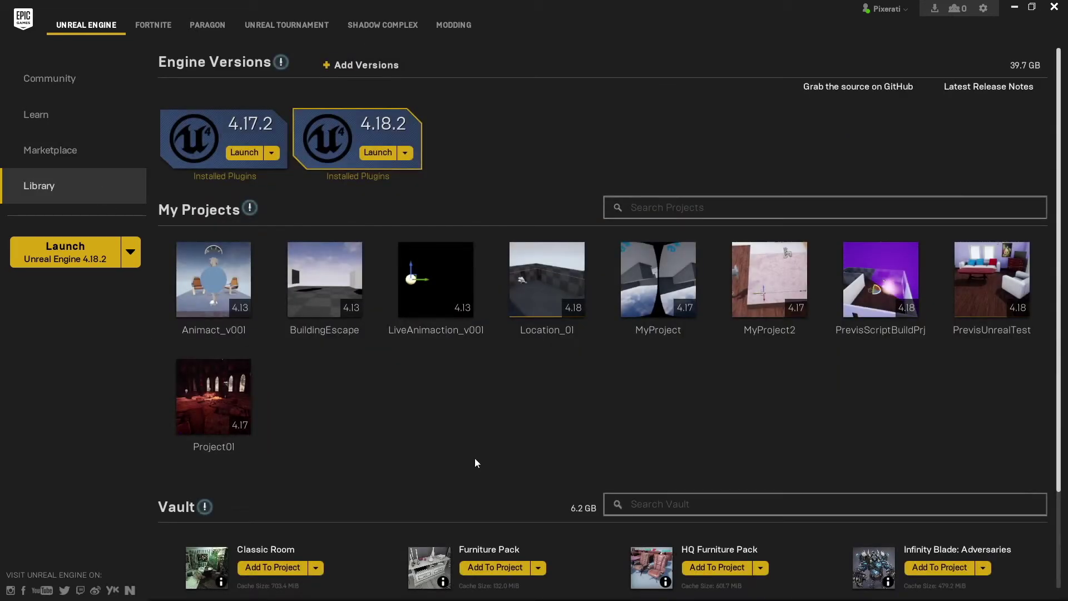
# - Add the Vault's Furniture Pack to the Location_01 project
pyautogui.scroll(-3, 1057, 370)
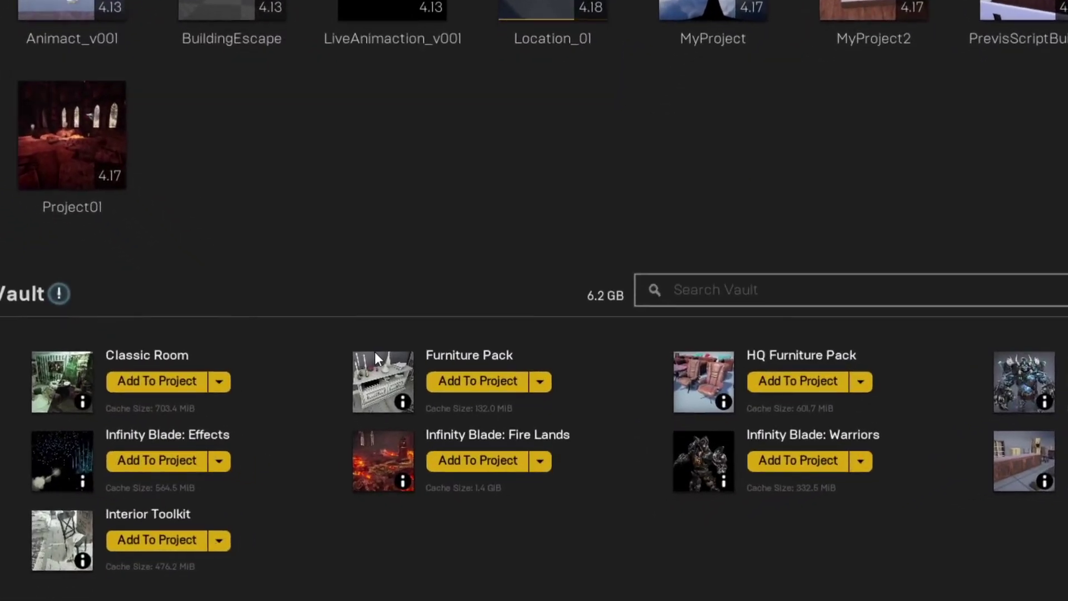
pyautogui.click(484, 387)
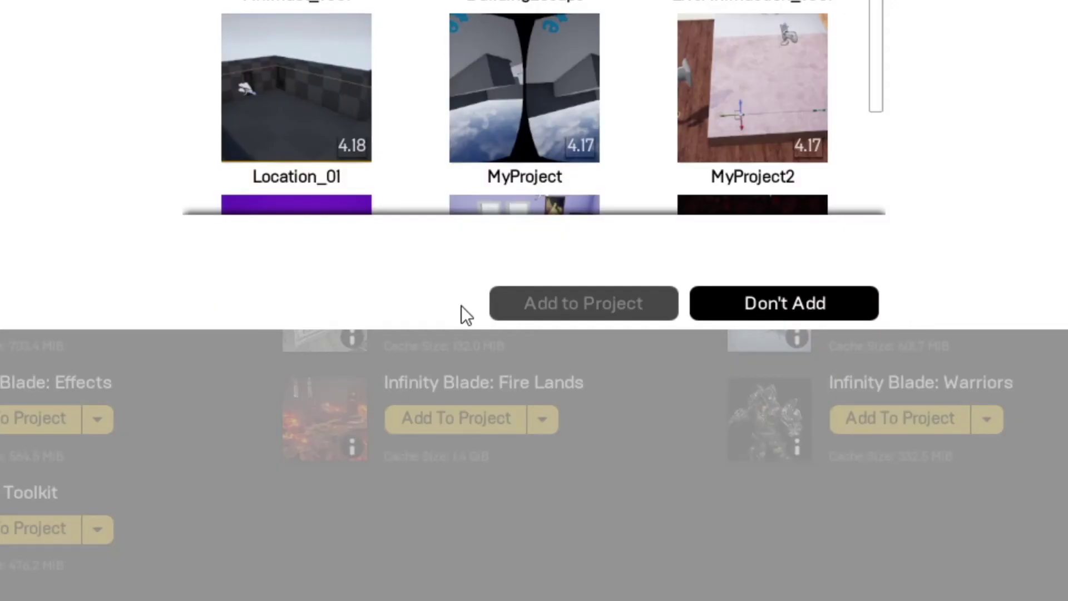
pyautogui.click(308, 104)
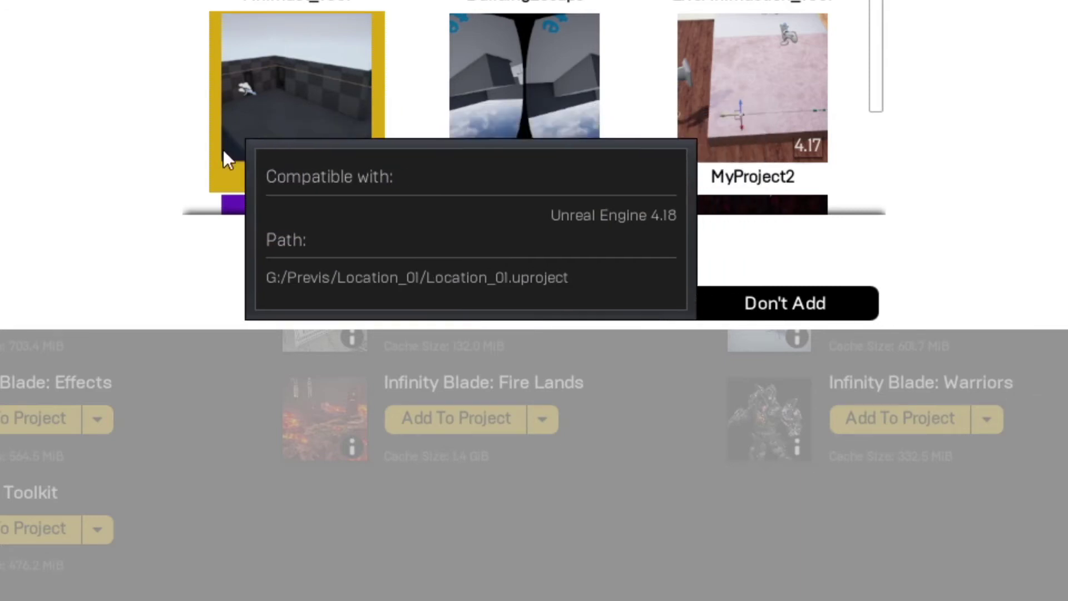
pyautogui.click(523, 311)
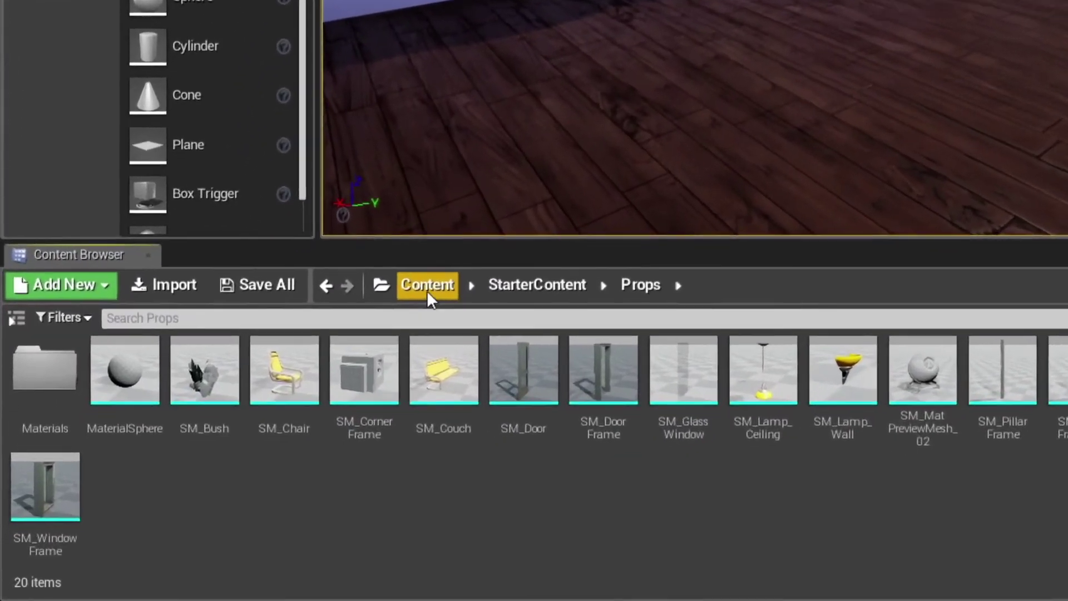
# - Place the Modern_sofa from HQFurniturePack Meshes, rotated 90 degrees and moved right
pyautogui.click(427, 289)
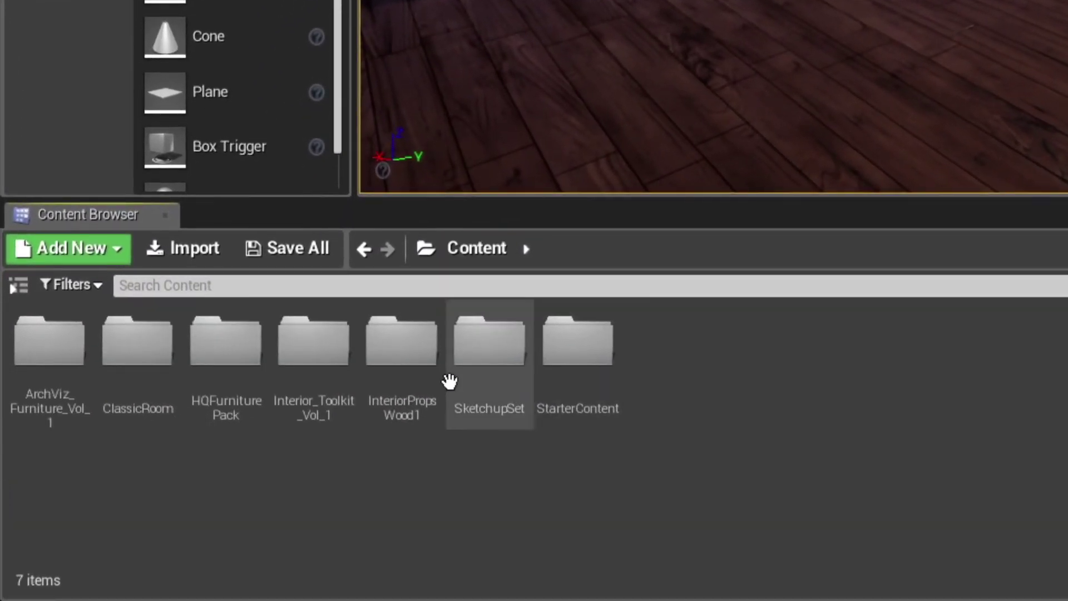
pyautogui.doubleClick(225, 346)
pyautogui.doubleClick(224, 345)
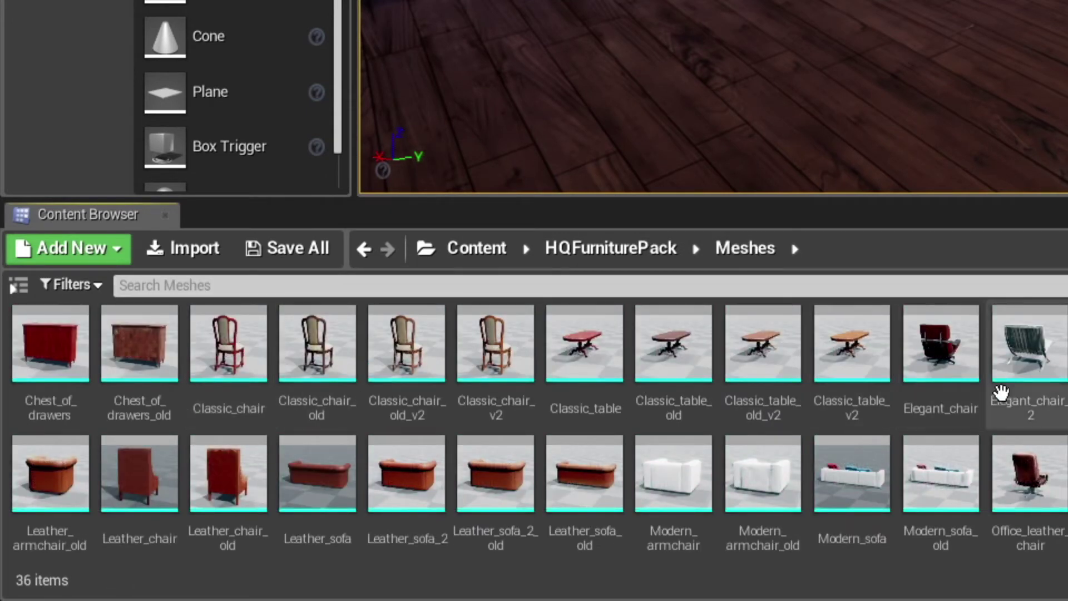
pyautogui.moveTo(843, 473); pyautogui.dragTo(996, 22)
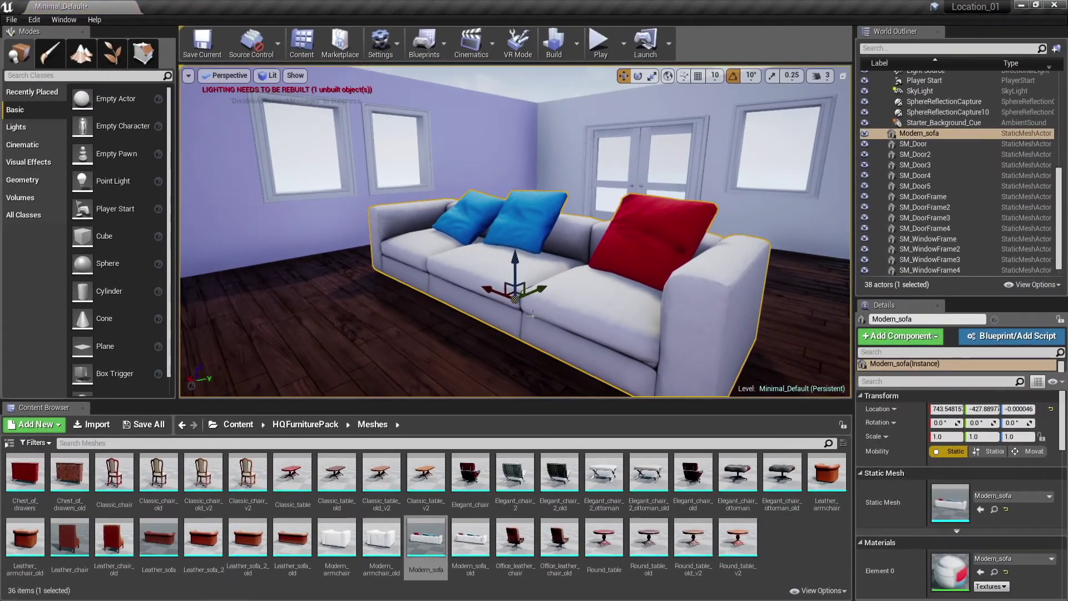
pyautogui.press('e')
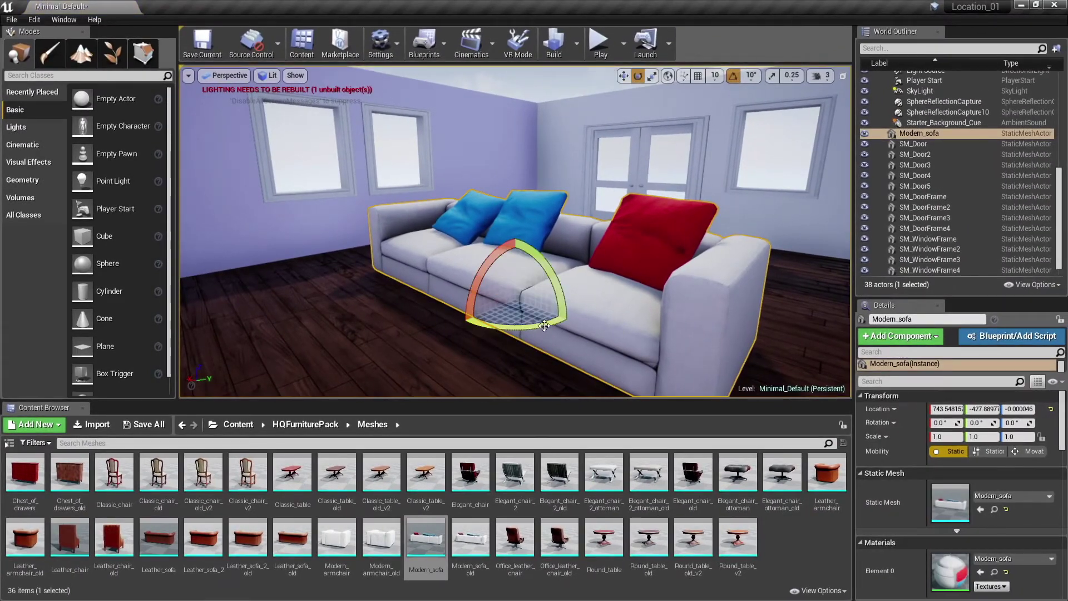
pyautogui.moveTo(532, 318); pyautogui.dragTo(564, 281)
pyautogui.keyDown('alt'); pyautogui.moveTo(635, 235); pyautogui.dragTo(710, 316); pyautogui.keyUp('alt')
pyautogui.press('w')
pyautogui.moveTo(492, 238); pyautogui.dragTo(573, 284)
# - Add the Modern_armchair and Chest_of_drawers, turning the cupboard flat against the wall
pyautogui.moveTo(337, 537); pyautogui.dragTo(411, 362)
pyautogui.press('e')
pyautogui.moveTo(25, 473); pyautogui.dragTo(520, 148)
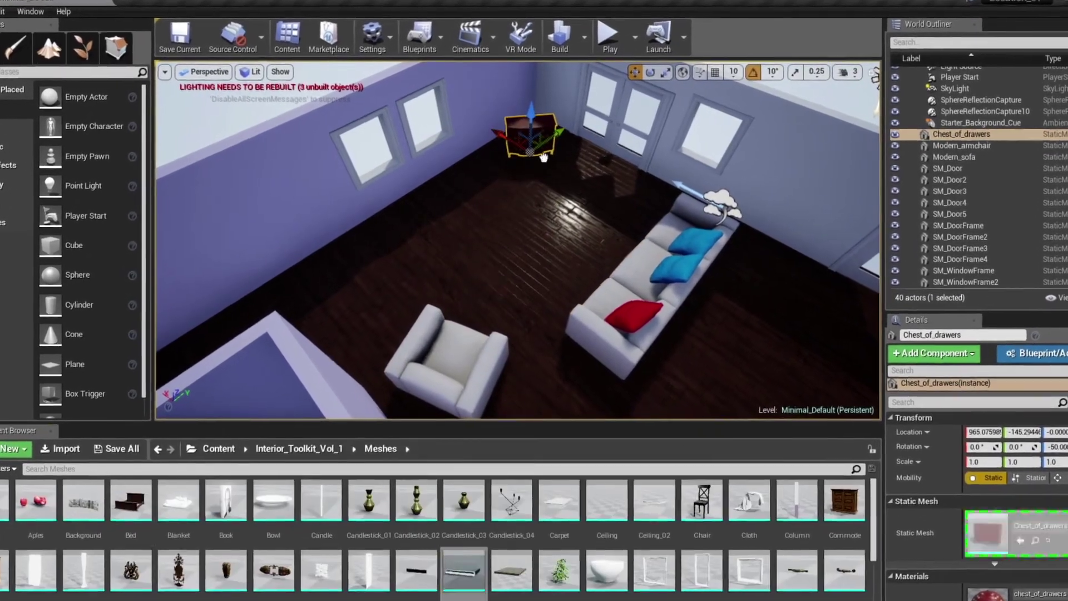
pyautogui.press('f')
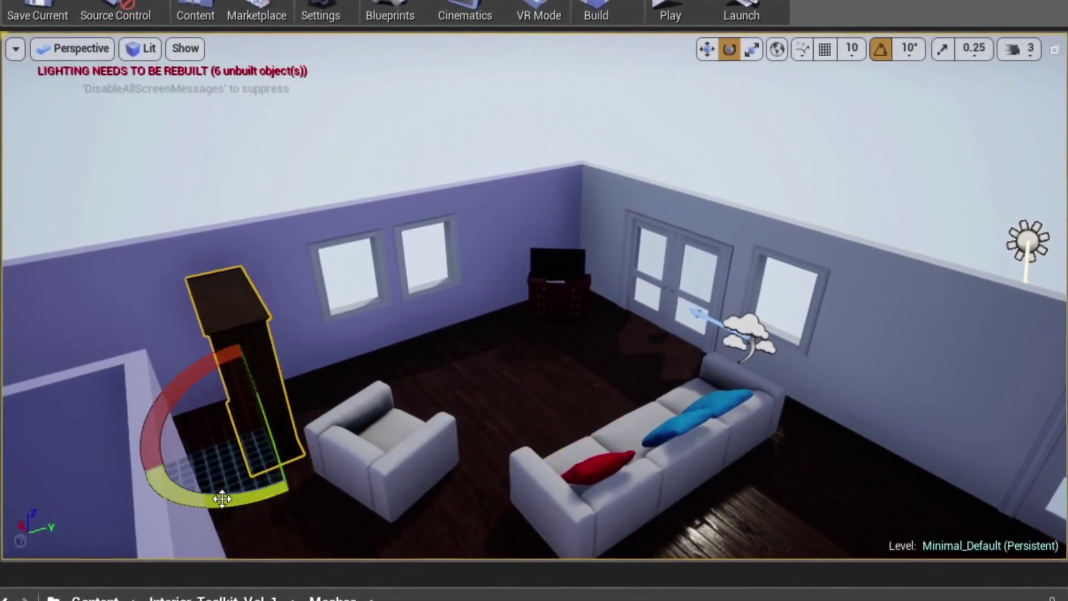
pyautogui.moveTo(222, 499); pyautogui.dragTo(286, 374)
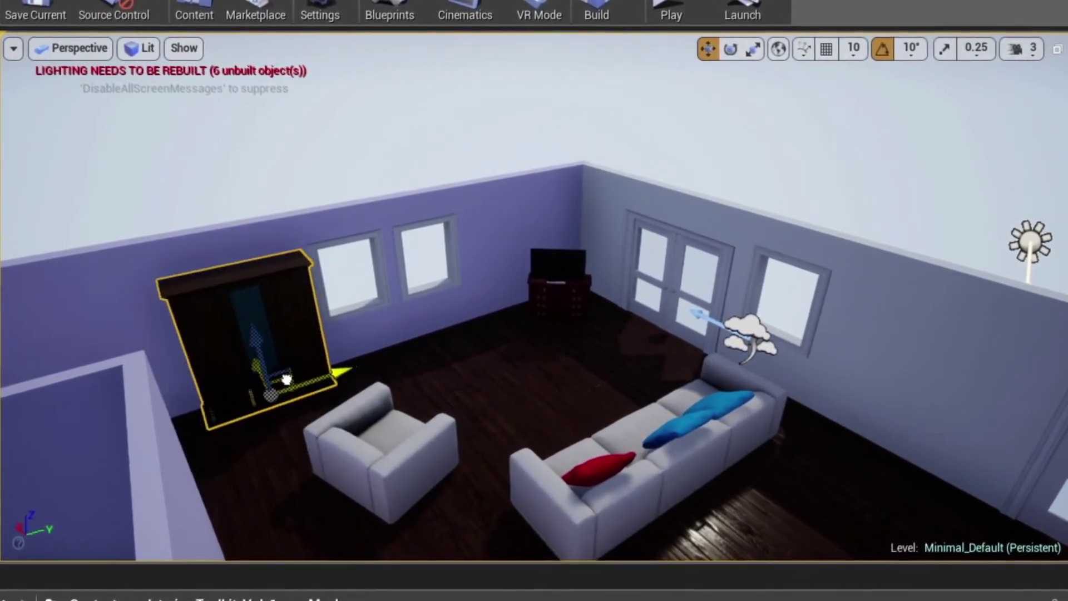
pyautogui.click(374, 461)
pyautogui.press('w')
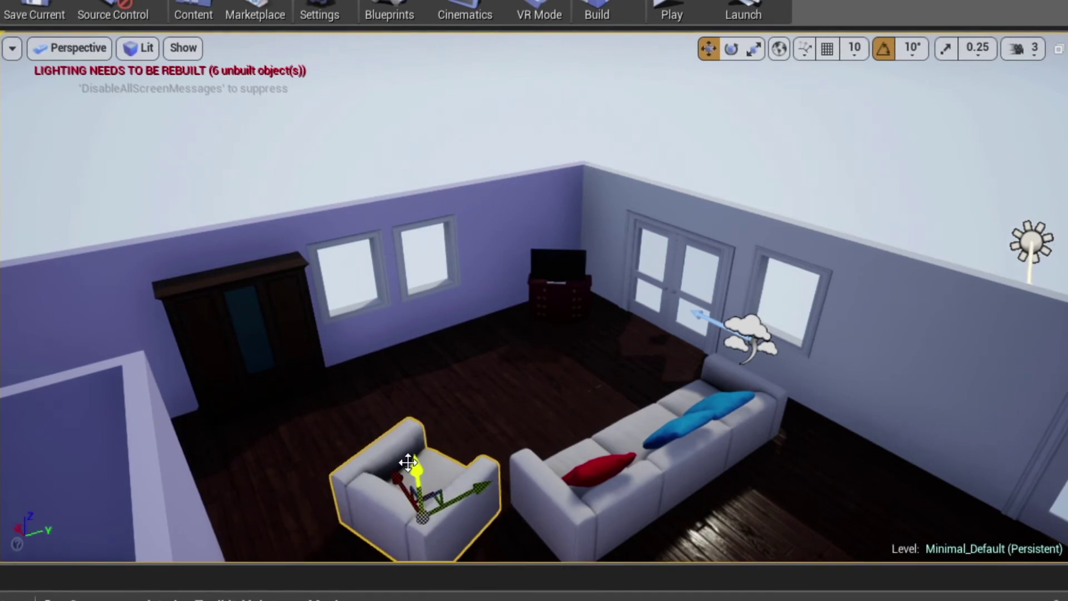
# - Rebuild the lighting and bring the wall switch into view for scaling
pyautogui.click(597, 14)
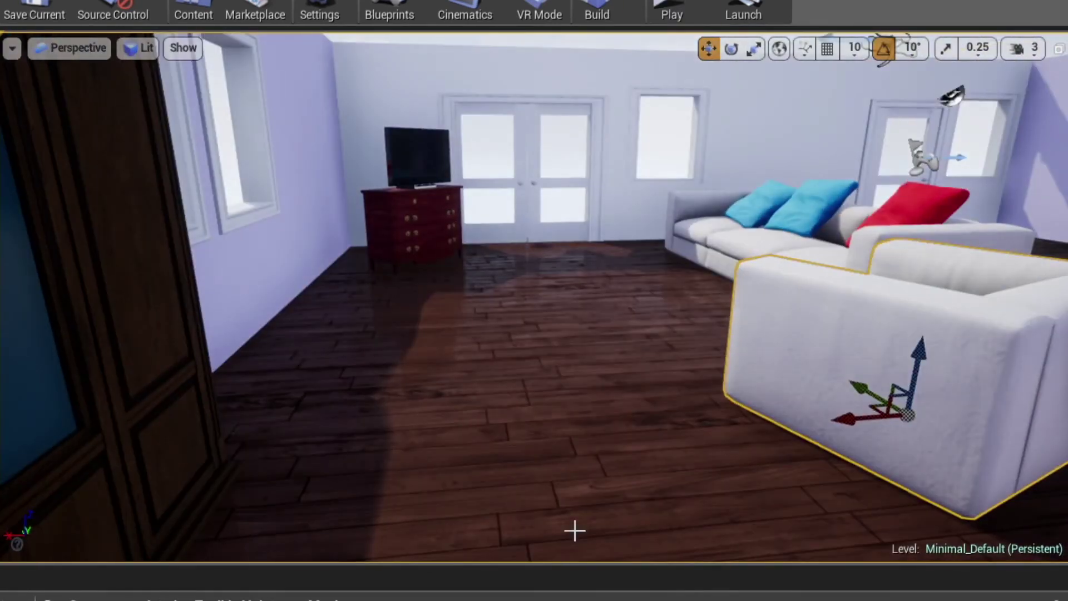
pyautogui.moveTo(574, 529); pyautogui.dragTo(639, 362)
pyautogui.moveTo(639, 363); pyautogui.dragTo(638, 210, button='right')
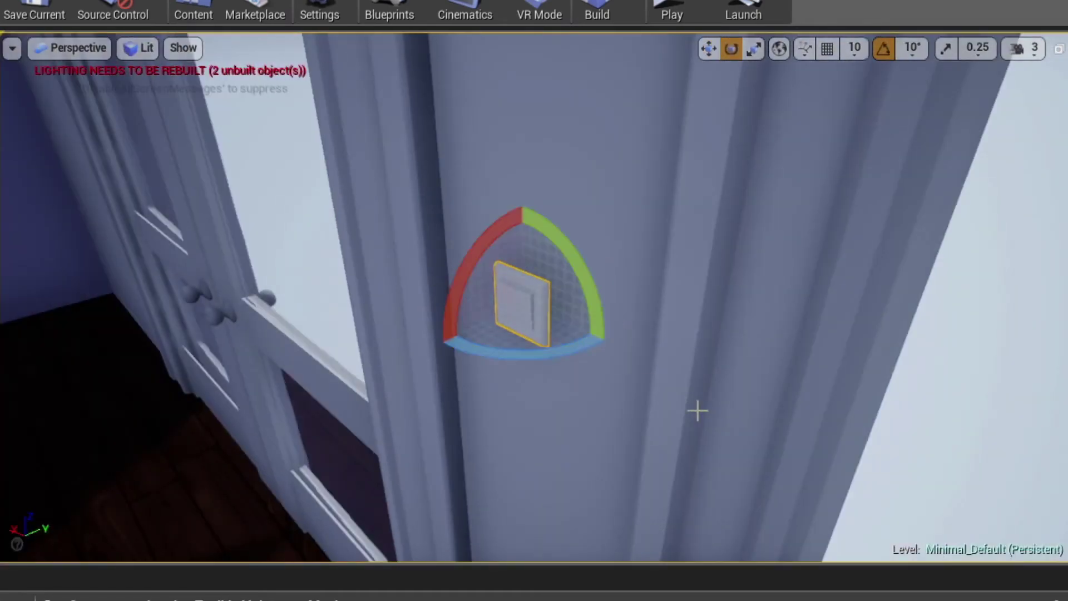
pyautogui.press('r')
pyautogui.press('f')
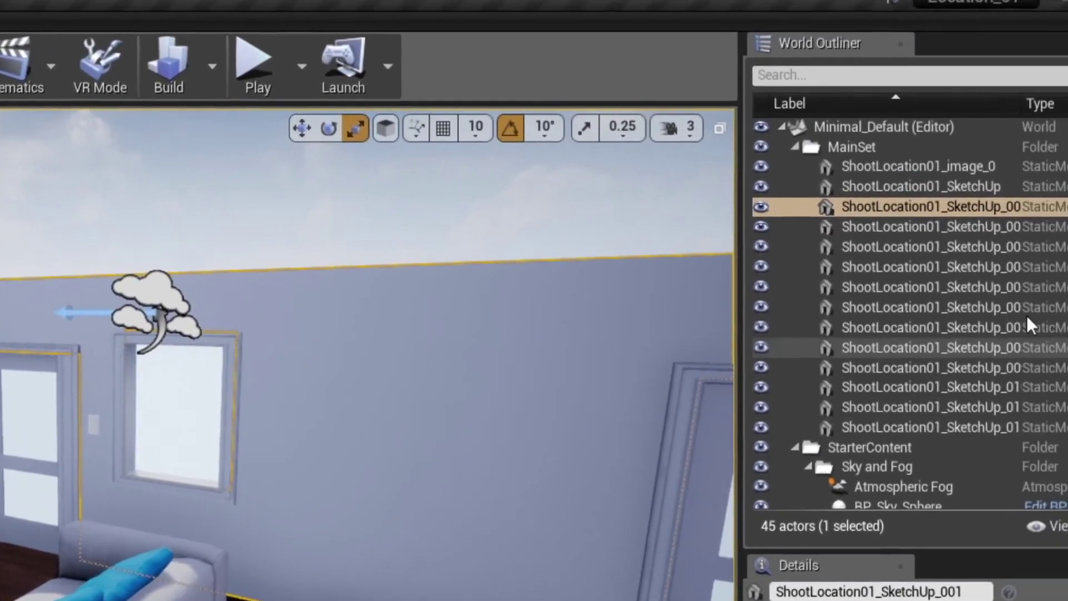
# - Collapse MainSet and StarterContent, then create outliner folders DoorsAndWindows and Props
pyautogui.click(795, 147)
pyautogui.click(790, 166)
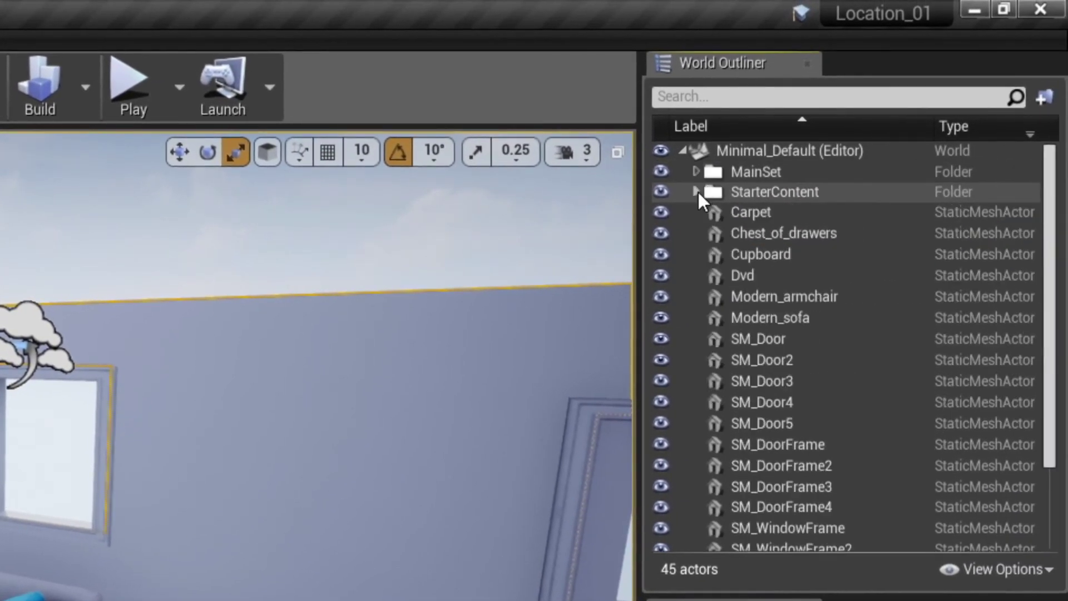
pyautogui.rightClick(741, 155)
pyautogui.click(779, 167)
pyautogui.write('DoorsAndWindows')
pyautogui.press('Return')
pyautogui.rightClick(782, 146)
pyautogui.click(820, 154)
pyautogui.write('Props')
pyautogui.press('Return')
# - Move Carpet through Modern_sofa into Props, then select SM_Door through SM_WindowFrame5
pyautogui.click(773, 253)
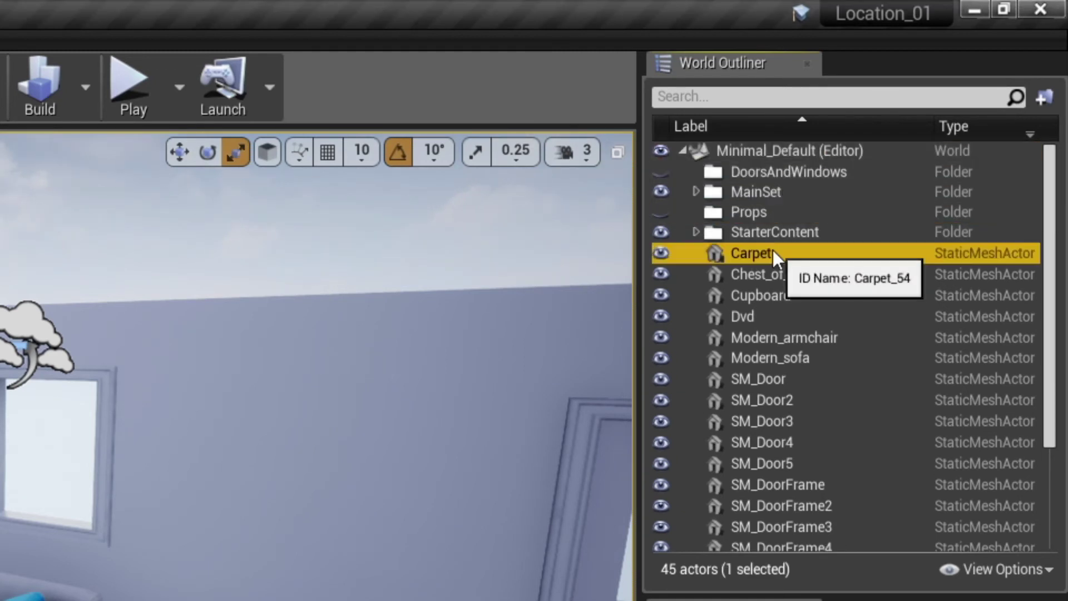
pyautogui.keyDown('shift'); pyautogui.click(799, 359); pyautogui.keyUp('shift')
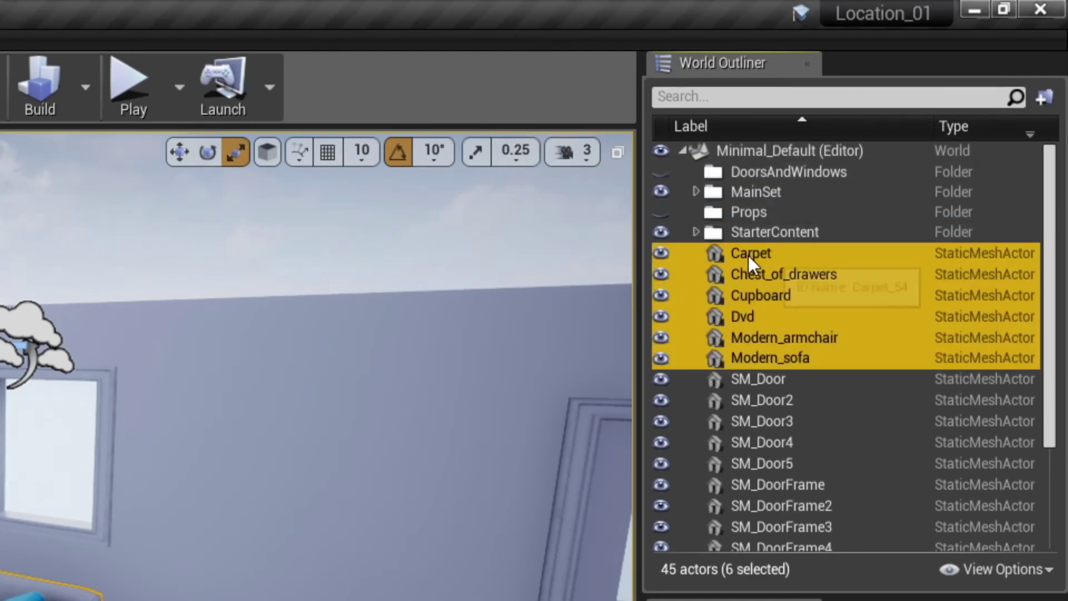
pyautogui.moveTo(749, 256); pyautogui.dragTo(753, 212)
pyautogui.click(696, 212)
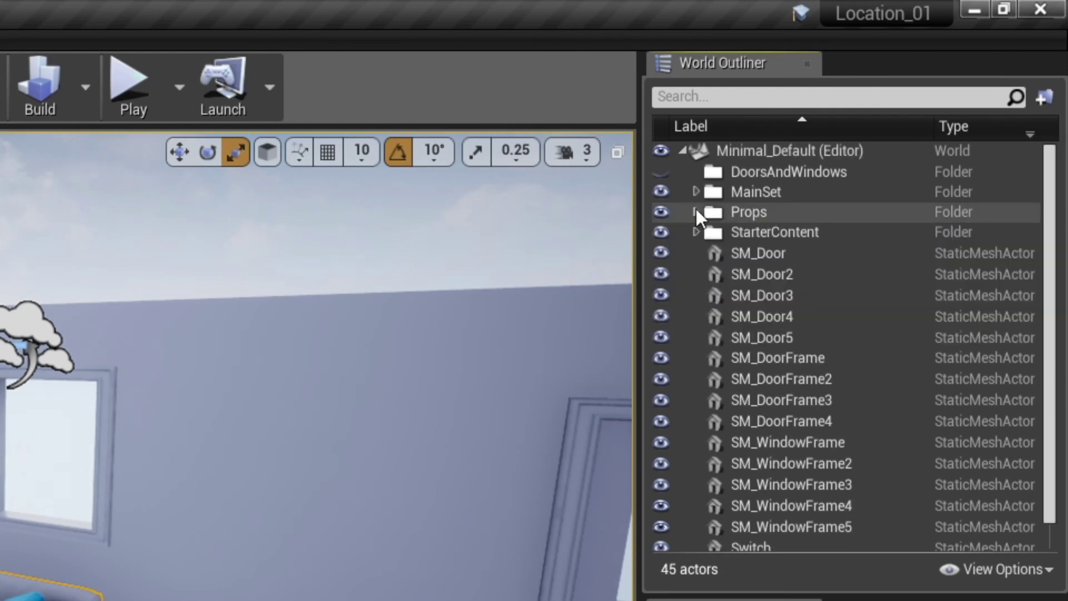
pyautogui.click(752, 252)
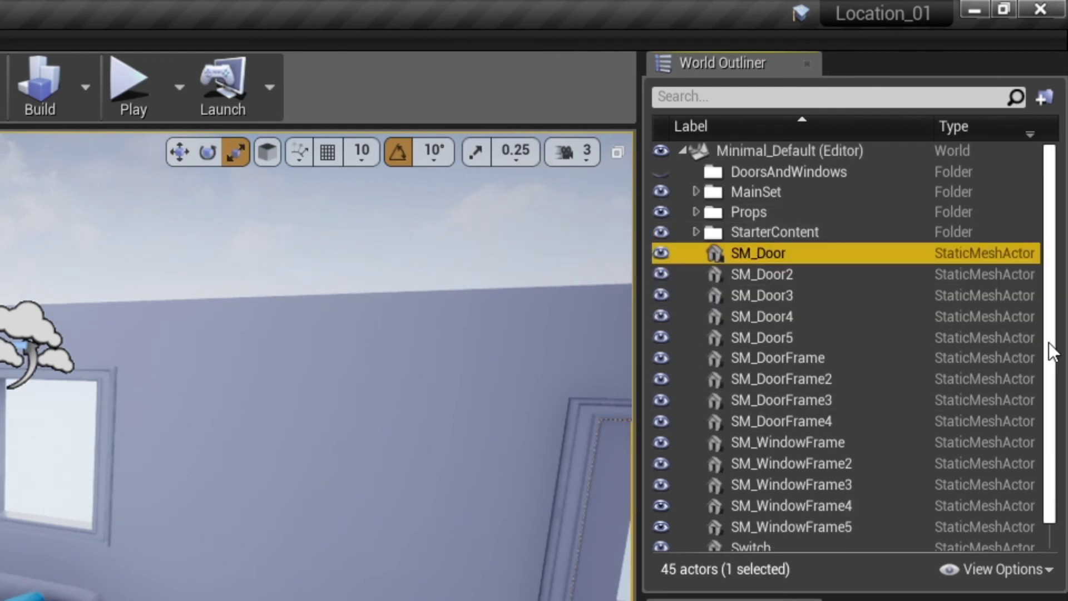
pyautogui.scroll(-1, 1050, 346)
pyautogui.keyDown('shift'); pyautogui.click(816, 494); pyautogui.keyUp('shift')
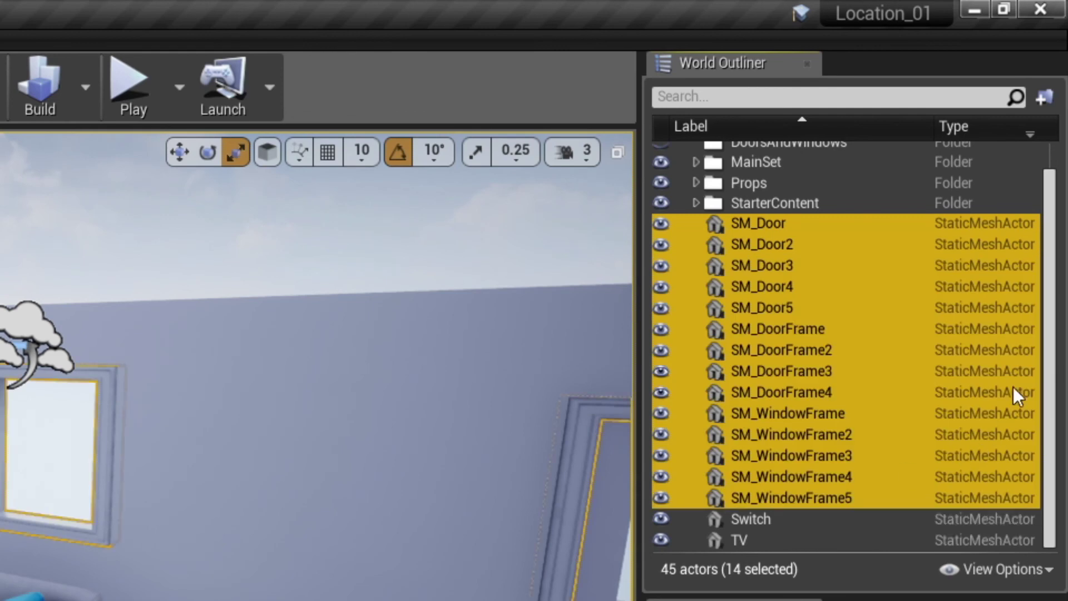